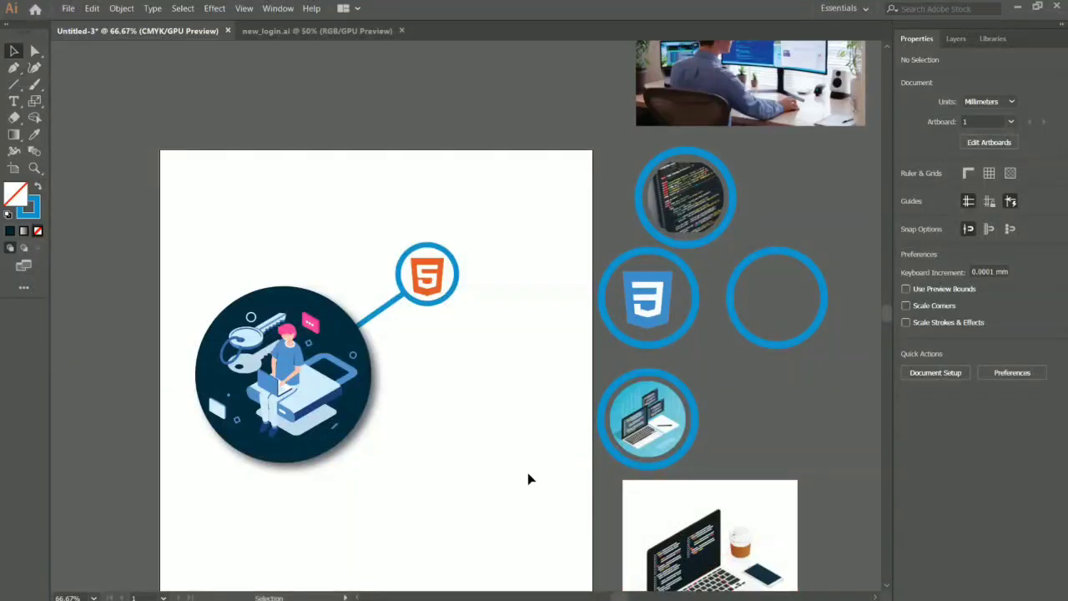
- Stretch the connector line to the HTML5 circle, then shift that circle up and right
{"action": "scroll", "coordinate": [526, 472], "scroll_direction": "down", "scroll_amount": 2}
{"action": "scroll", "coordinate": [525, 478], "scroll_direction": "up", "scroll_amount": 3}
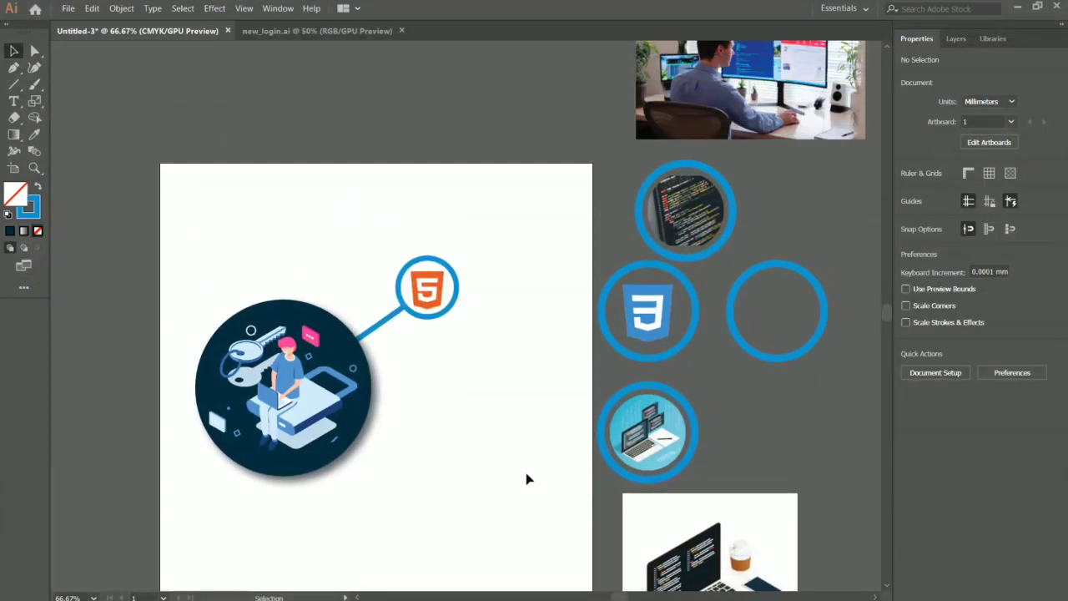
{"action": "scroll", "coordinate": [525, 478], "scroll_direction": "down", "scroll_amount": 6}
{"action": "scroll", "coordinate": [495, 398], "scroll_direction": "up", "scroll_amount": 2}
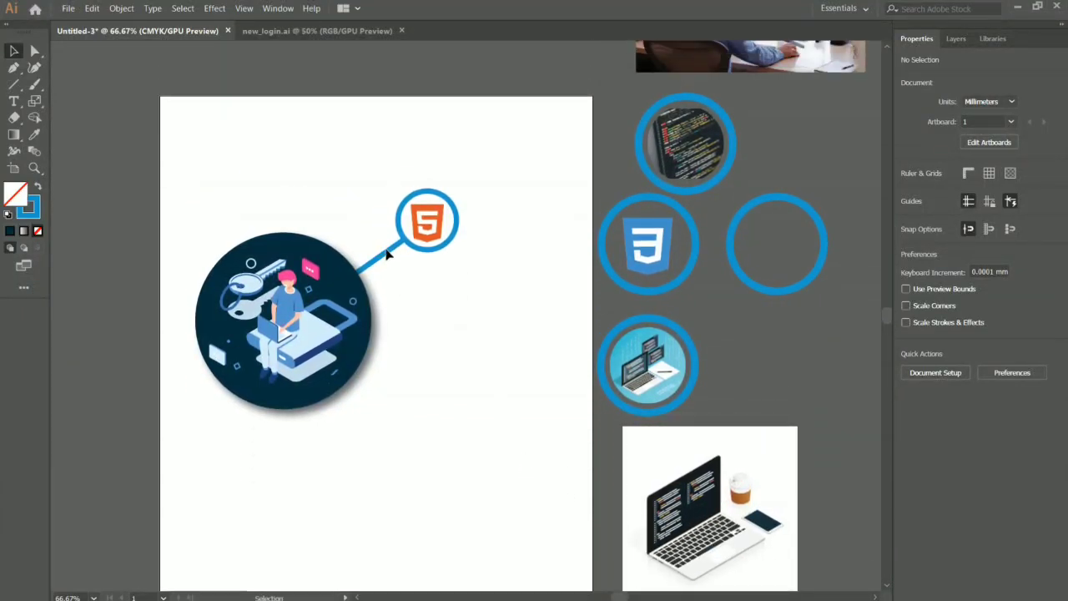
{"action": "left_click_drag", "start_coordinate": [395, 260], "coordinate": [390, 257]}
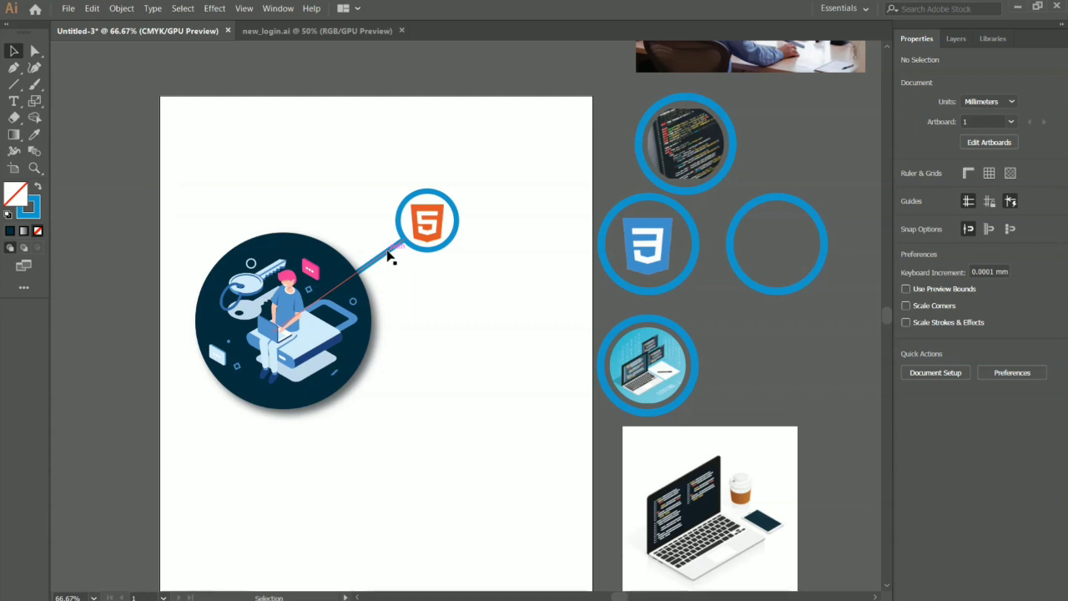
{"action": "left_click_drag", "start_coordinate": [390, 257], "coordinate": [390, 257]}
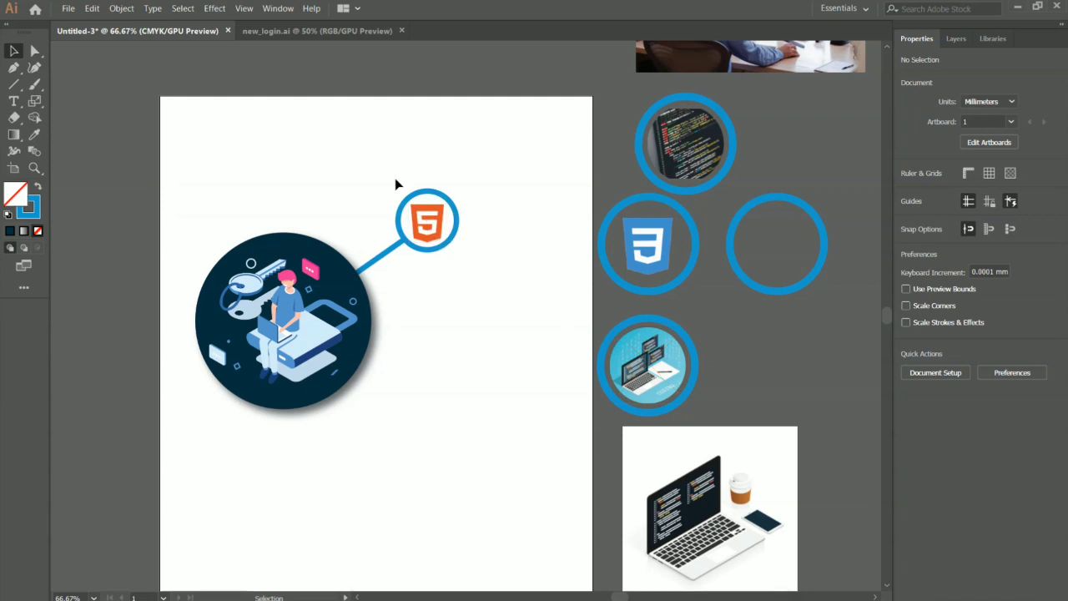
{"action": "mouse_move", "coordinate": [397, 183]}
{"action": "left_mouse_down"}
{"action": "mouse_move", "coordinate": [477, 258]}
{"action": "mouse_move", "coordinate": [489, 219]}
{"action": "left_mouse_up"}
{"action": "left_click", "coordinate": [489, 261]}
- Place the CSS3 circle below HTML5 and check the HTML5 circle's width
{"action": "left_click_drag", "start_coordinate": [647, 260], "coordinate": [474, 313]}
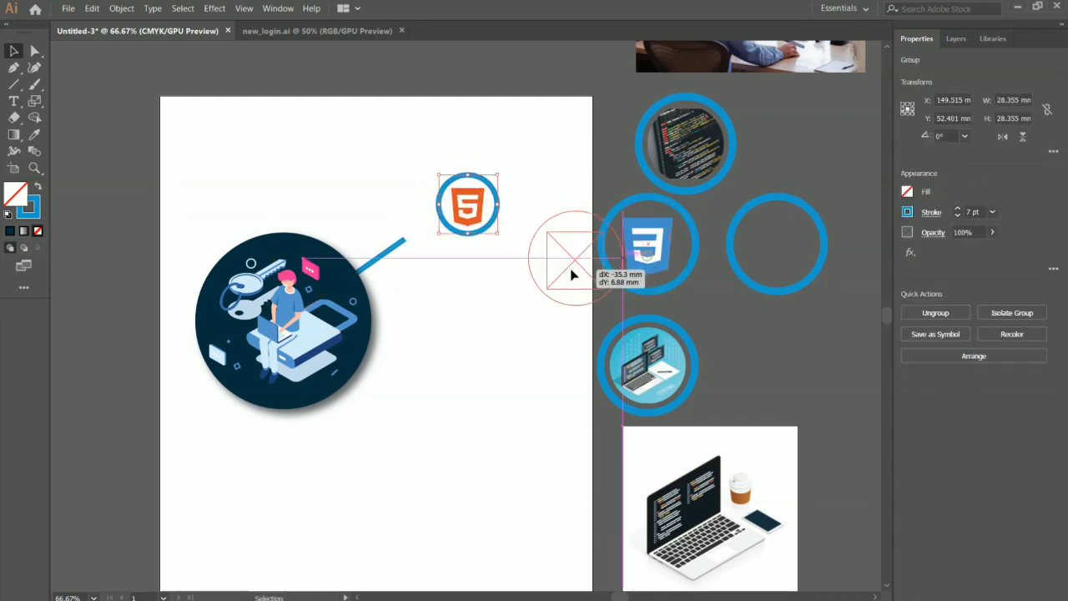
{"action": "left_click", "coordinate": [472, 219]}
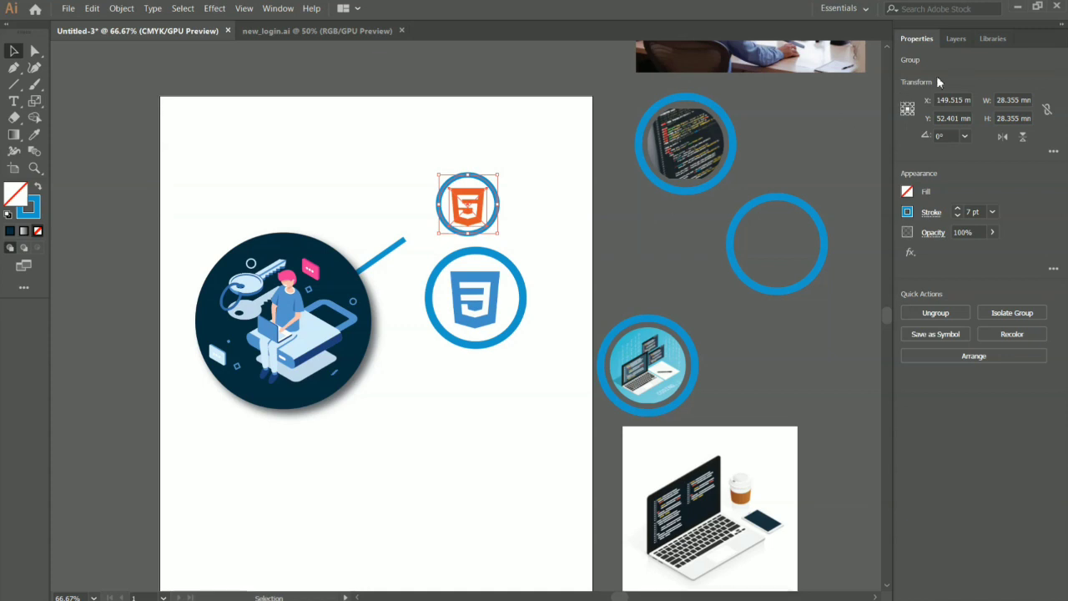
{"action": "left_click", "coordinate": [1005, 100]}
- Resize the CSS3 circle to 28.355 × 28.355 mm
{"action": "left_click", "coordinate": [507, 291]}
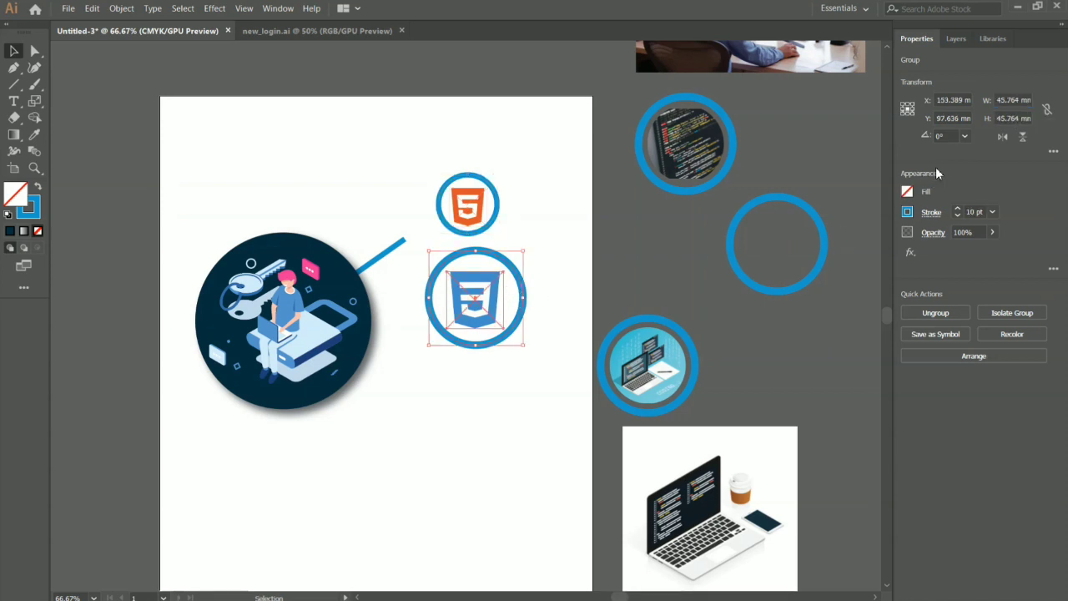
{"action": "left_click", "coordinate": [1014, 101]}
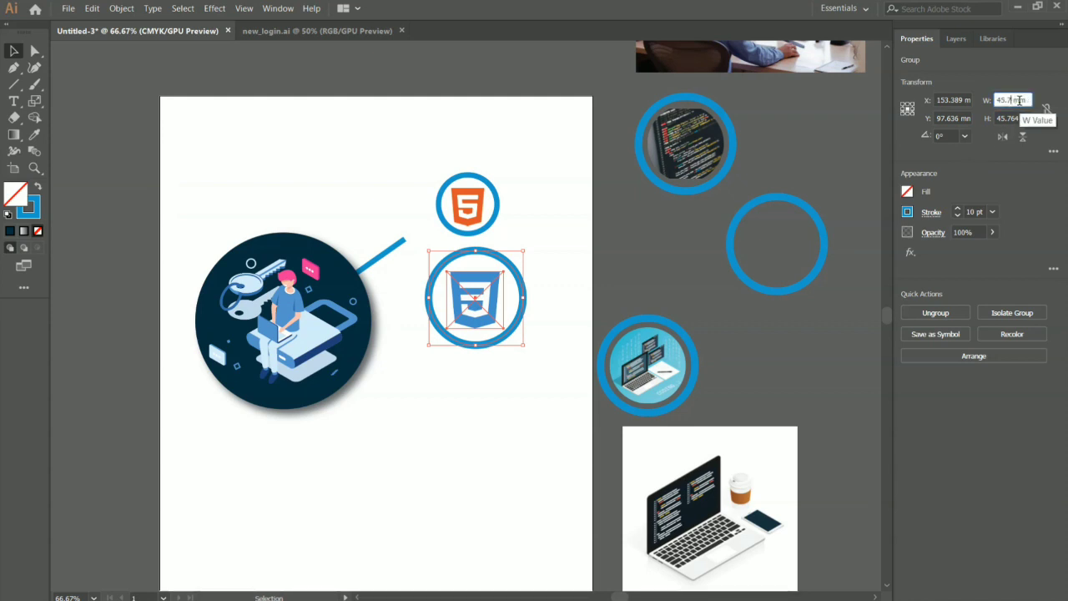
{"action": "type", "text": "28.355"}
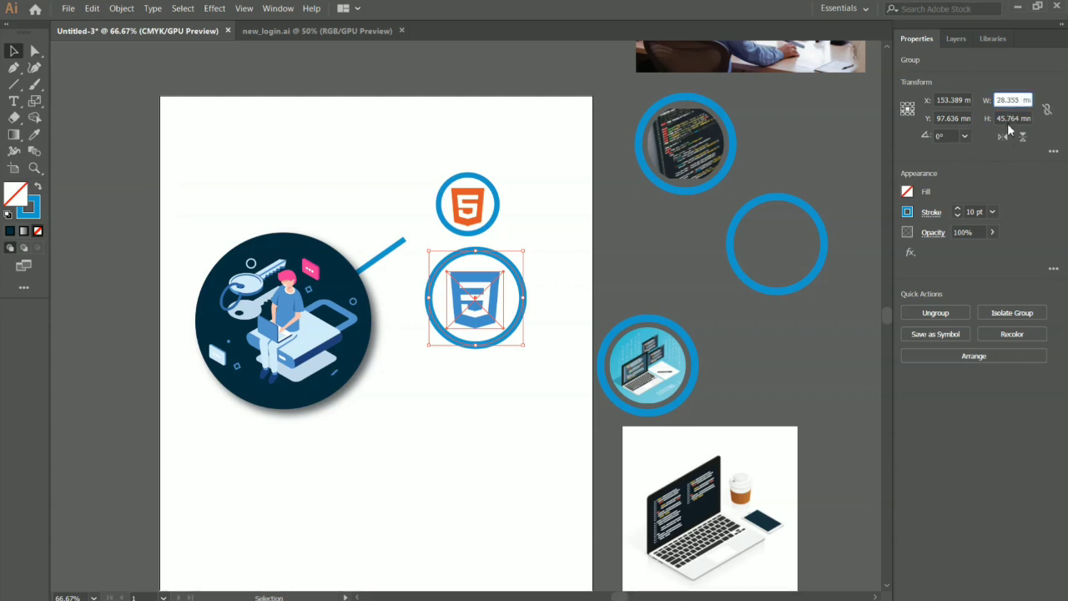
{"action": "left_click", "coordinate": [1018, 119]}
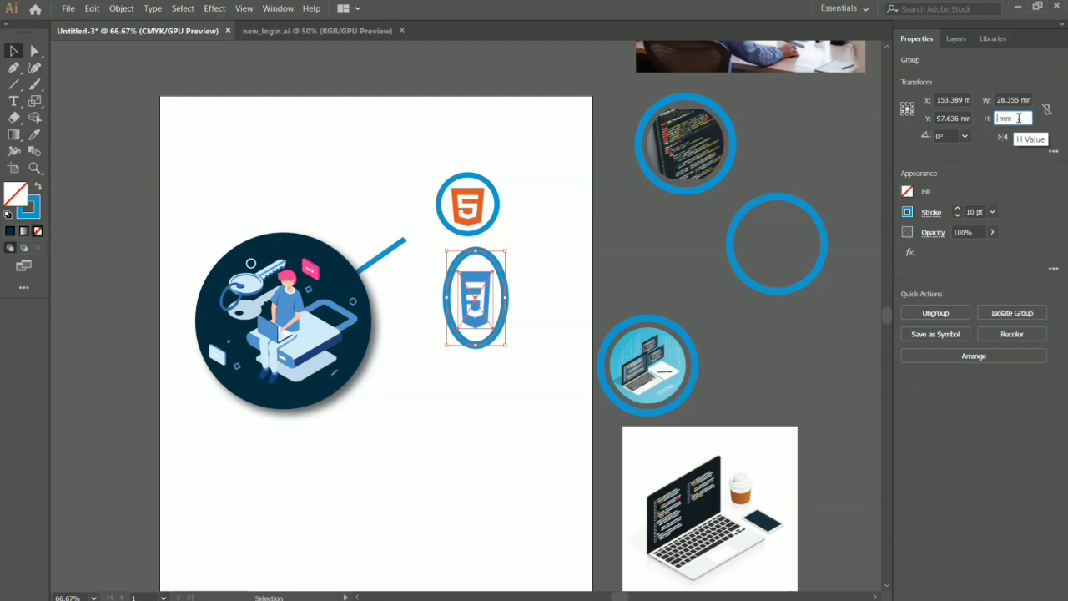
{"action": "type", "text": "28.355"}
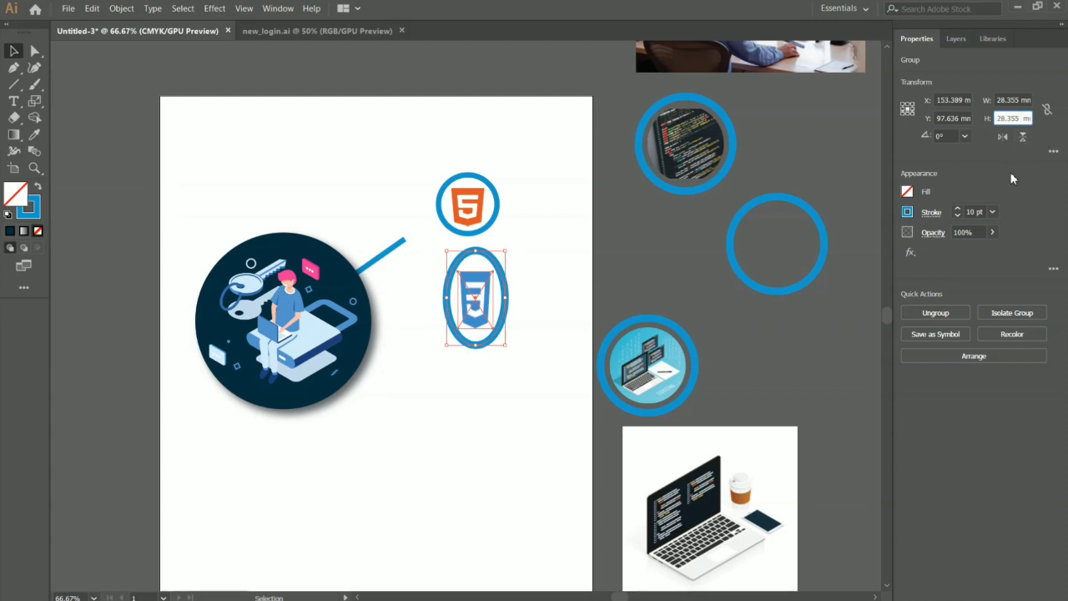
{"action": "key", "text": "Return"}
- Lower the CSS3 circle's ring stroke weight, then deselect
{"action": "left_click", "coordinate": [957, 216]}
{"action": "left_click", "coordinate": [957, 216]}
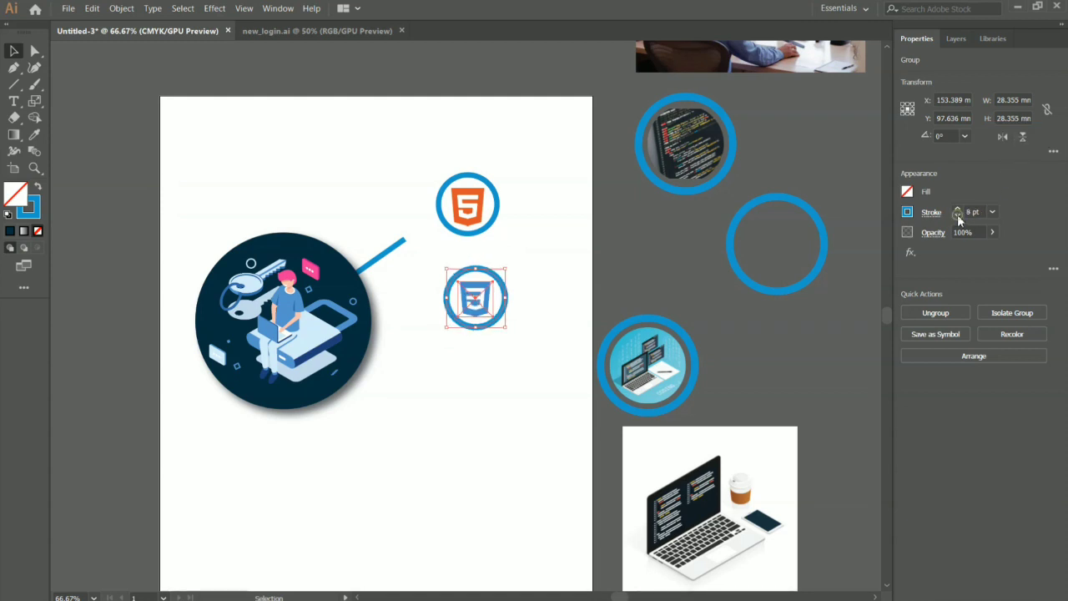
{"action": "left_click", "coordinate": [957, 215]}
{"action": "left_click", "coordinate": [557, 276]}
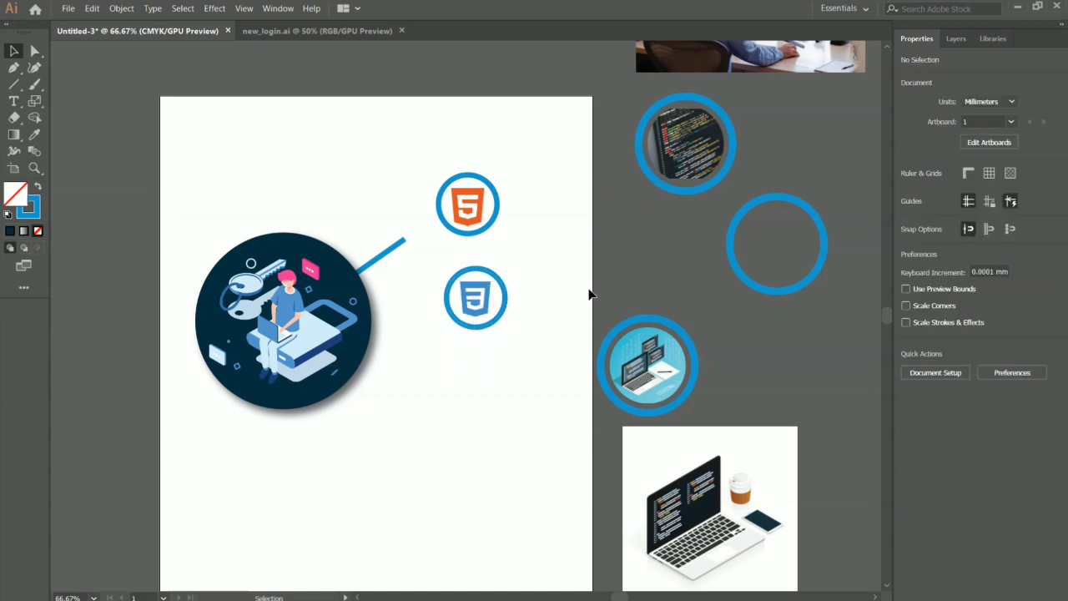
- Move the laptop circle below CSS3 and resize it to 28.355 mm square
{"action": "left_click_drag", "start_coordinate": [637, 355], "coordinate": [494, 386]}
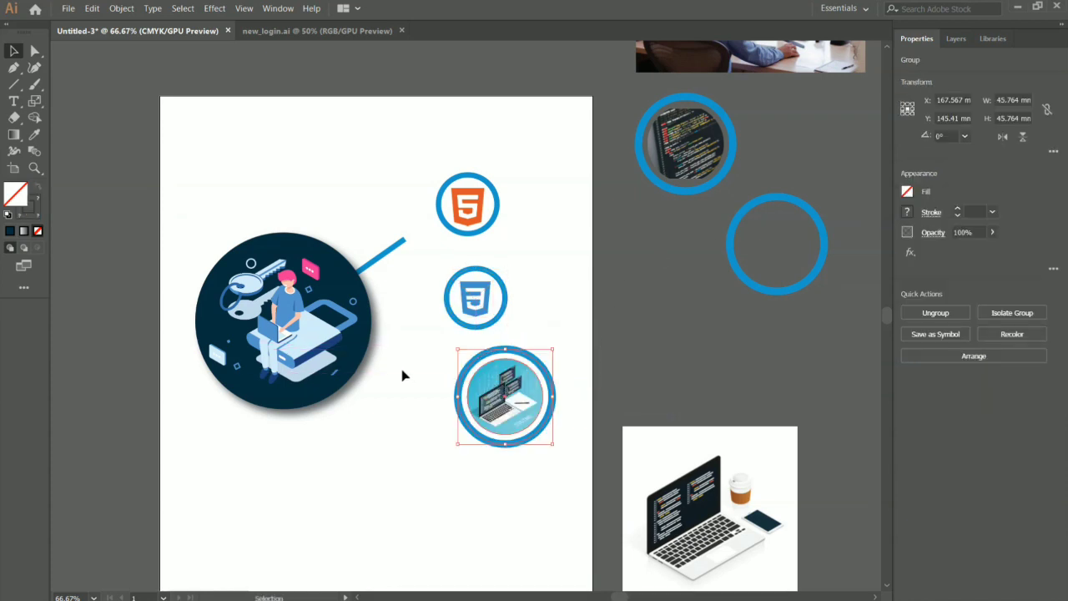
{"action": "left_click", "coordinate": [1017, 100]}
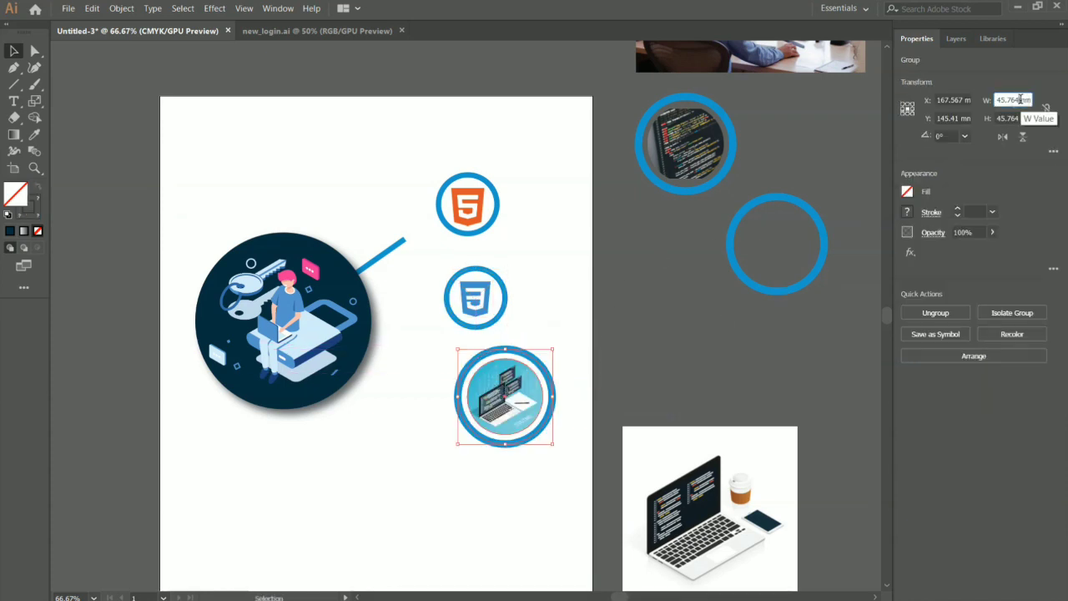
{"action": "type", "text": "28.355"}
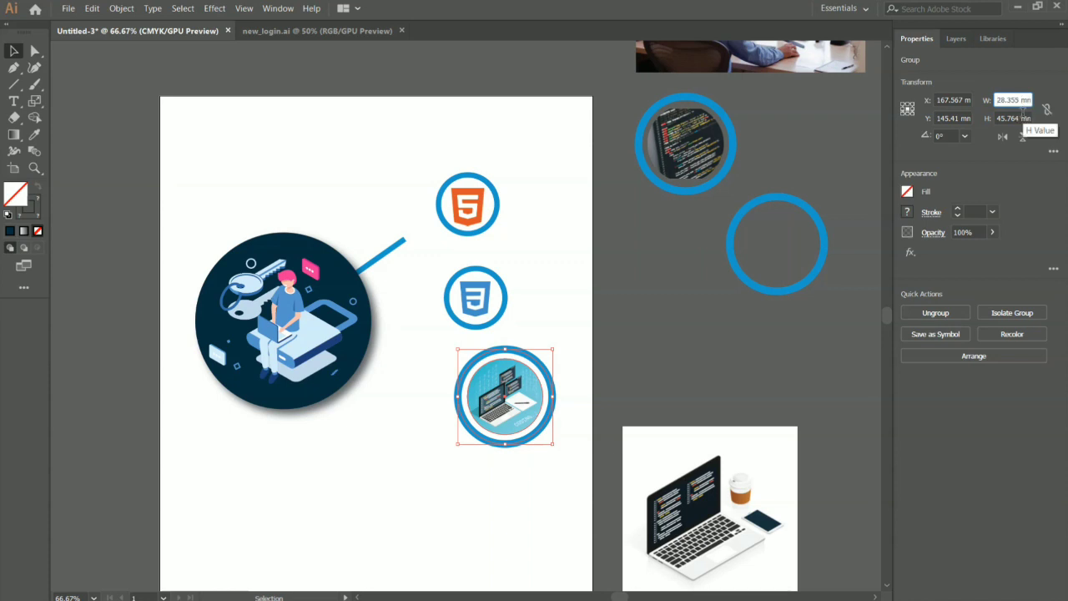
{"action": "left_click", "coordinate": [1019, 118]}
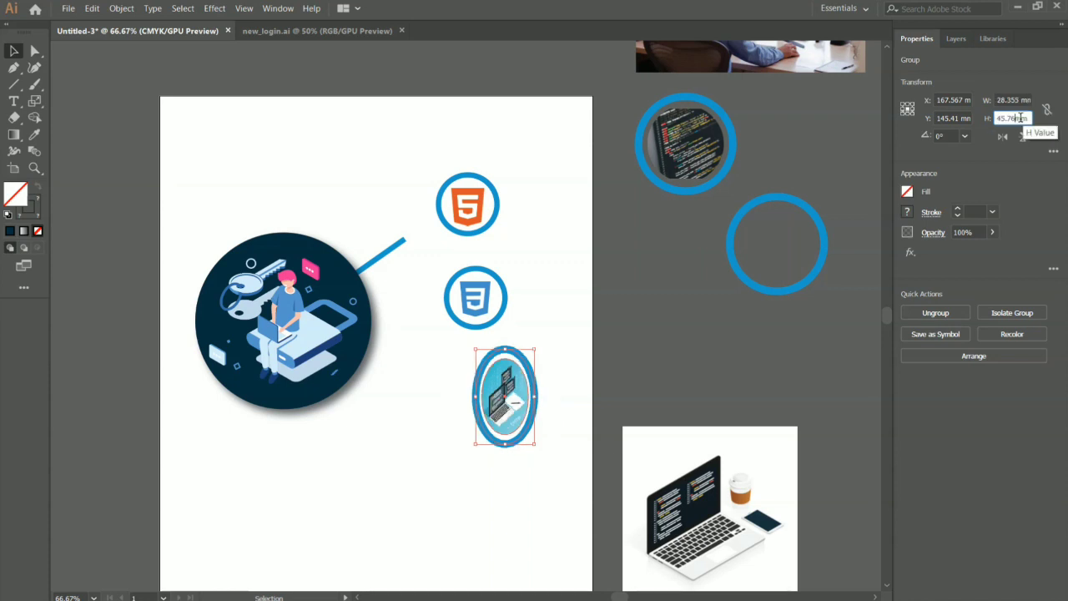
{"action": "type", "text": "28.355"}
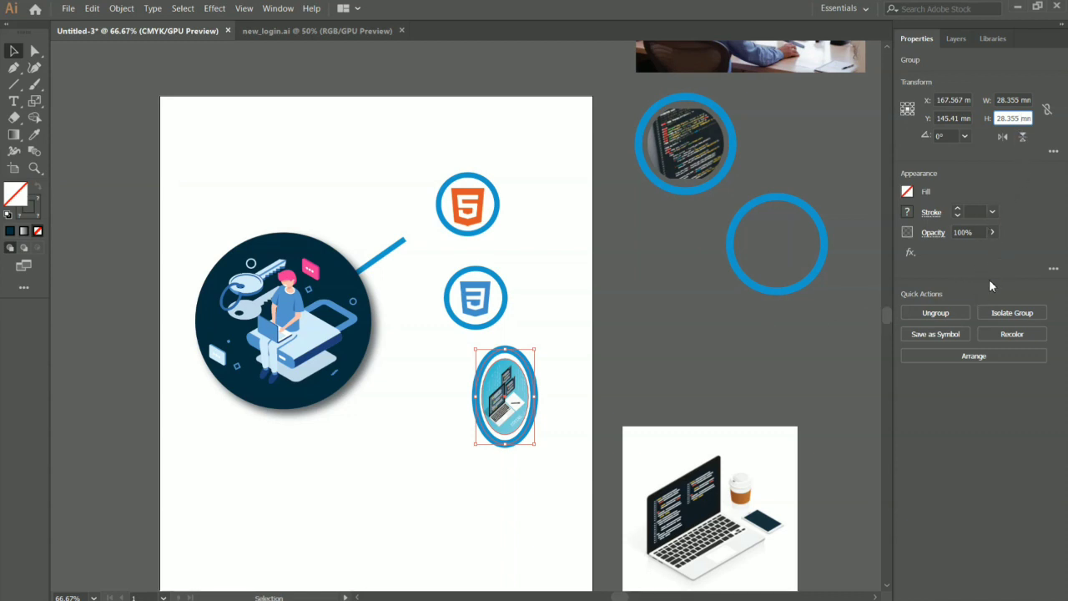
{"action": "left_click", "coordinate": [799, 330]}
{"action": "left_click", "coordinate": [531, 404]}
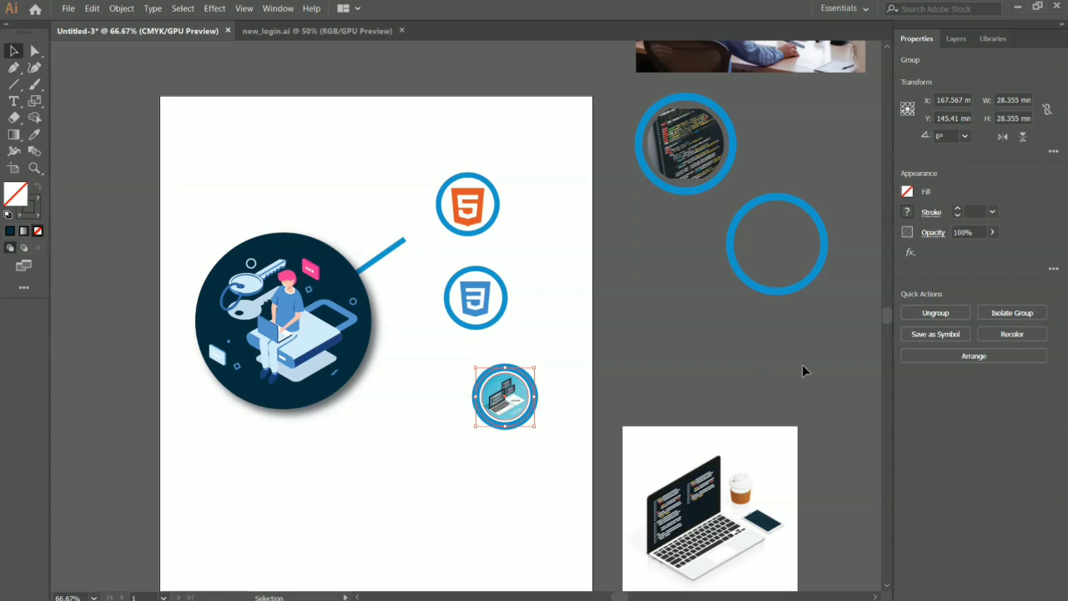
- Give the laptop circle a stroke and raise its weight to 14 pt
{"action": "left_click", "coordinate": [958, 212]}
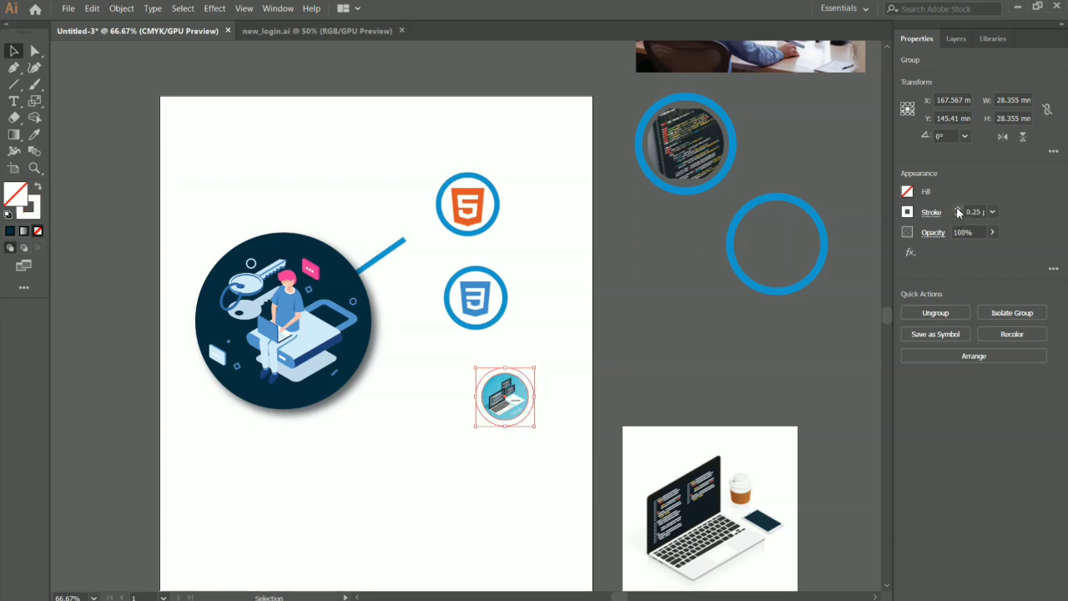
{"action": "left_click", "coordinate": [958, 210]}
{"action": "left_click", "coordinate": [958, 210]}
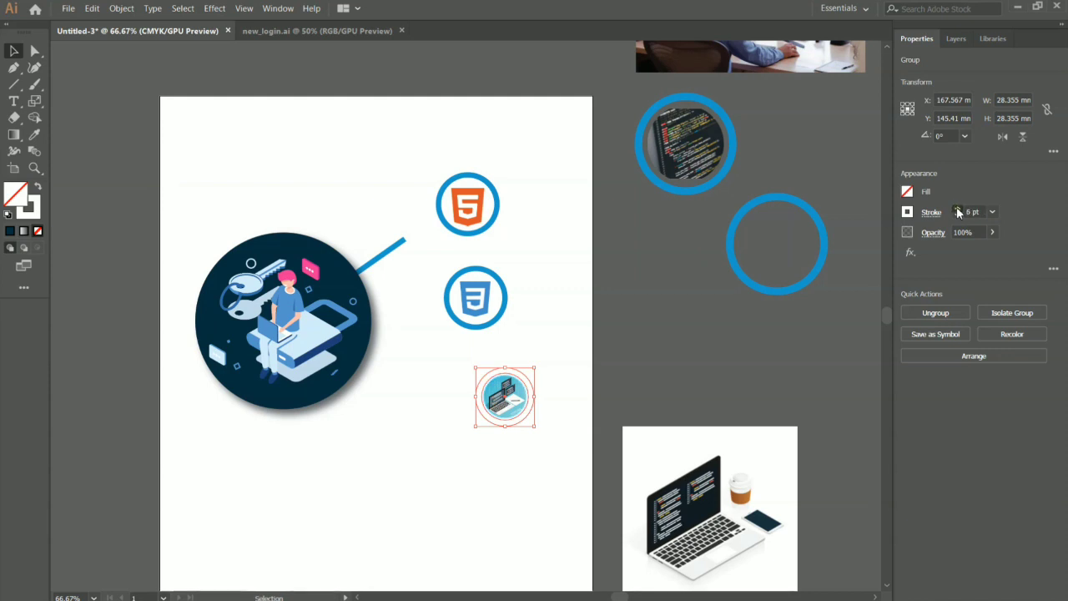
{"action": "left_click", "coordinate": [958, 210]}
{"action": "left_click", "coordinate": [958, 210]}
{"action": "left_click", "coordinate": [958, 209]}
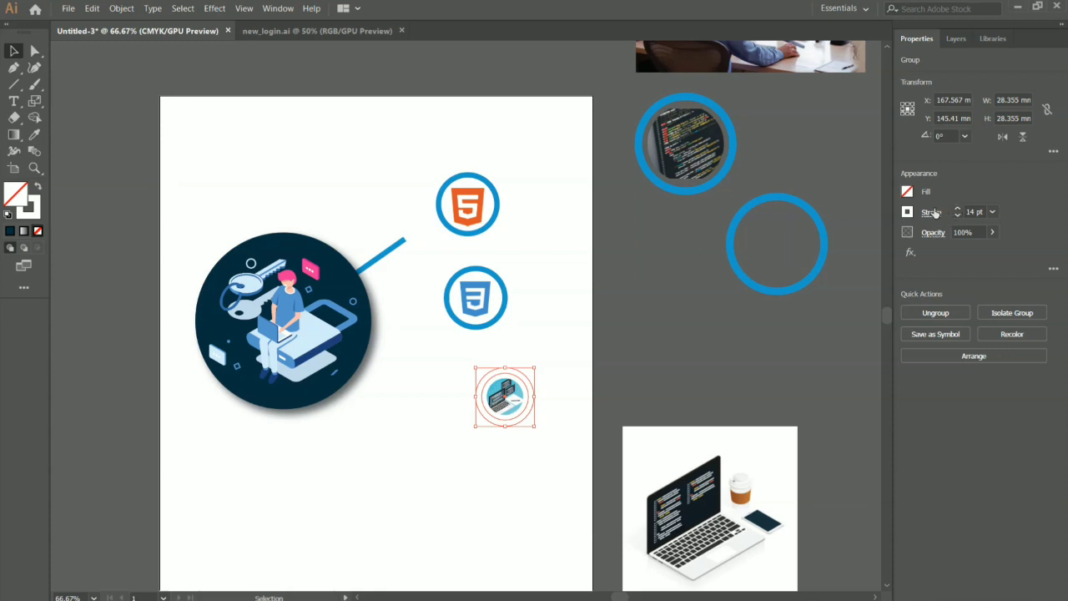
- Try the stroke colour options, then switch to the Eyedropper
{"action": "left_click", "coordinate": [907, 213]}
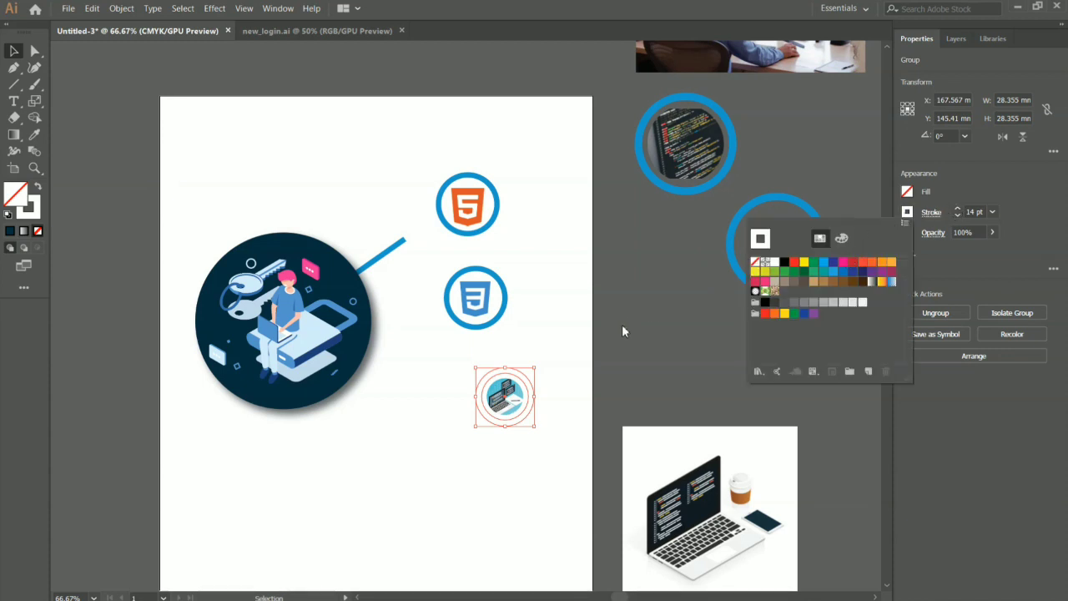
{"action": "left_click", "coordinate": [841, 241]}
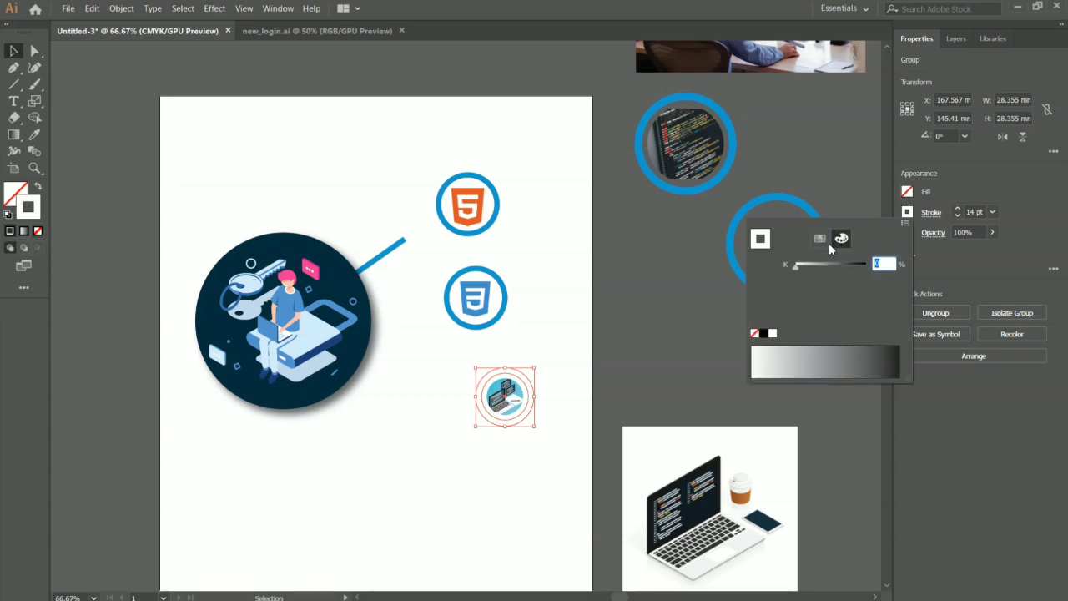
{"action": "left_click", "coordinate": [630, 334]}
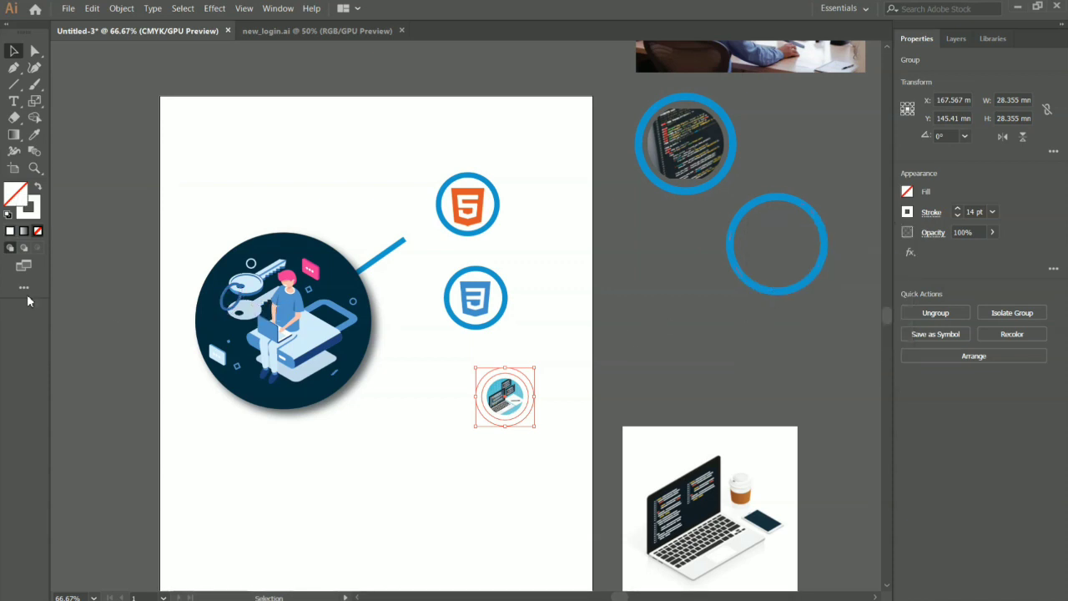
{"action": "left_click", "coordinate": [36, 225]}
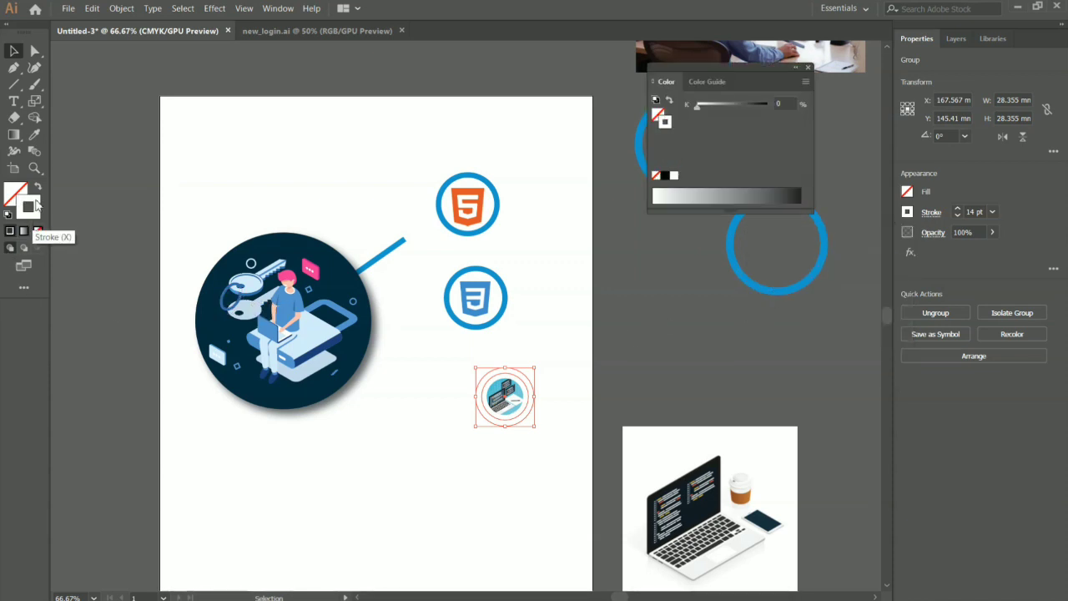
{"action": "left_click", "coordinate": [34, 135]}
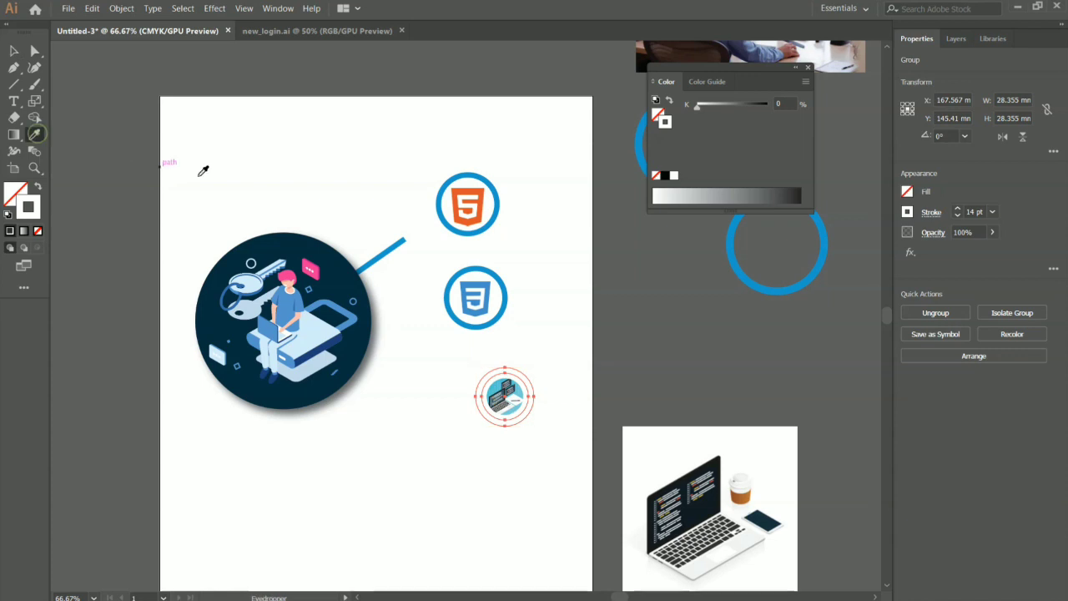
- Sample the CSS3 circle's blue ring onto the laptop icon, then deselect
{"action": "left_click", "coordinate": [467, 265]}
{"action": "left_click", "coordinate": [729, 300]}
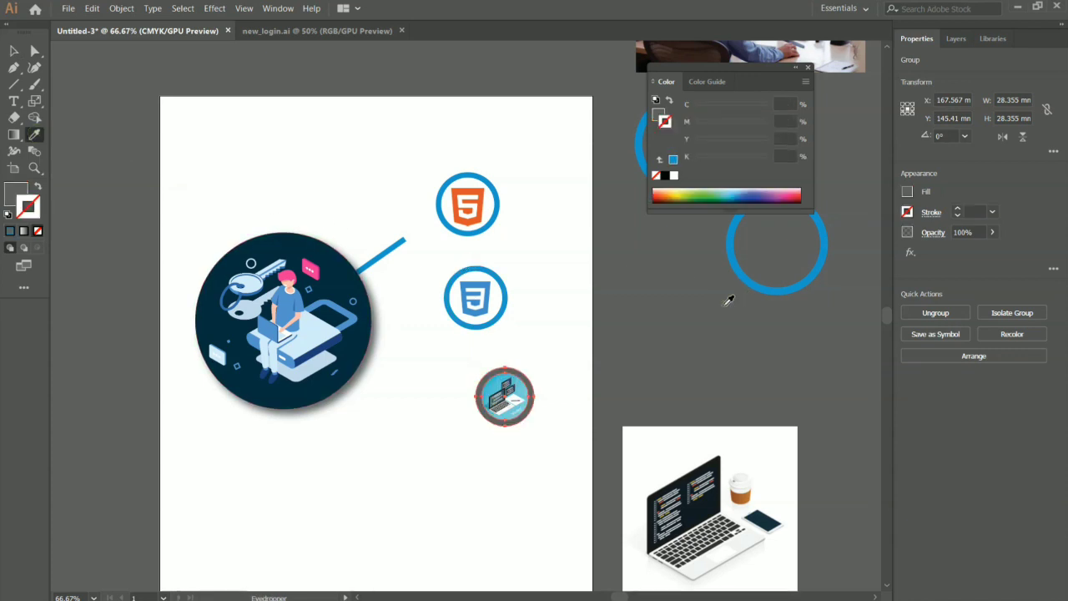
{"action": "left_click", "coordinate": [484, 269]}
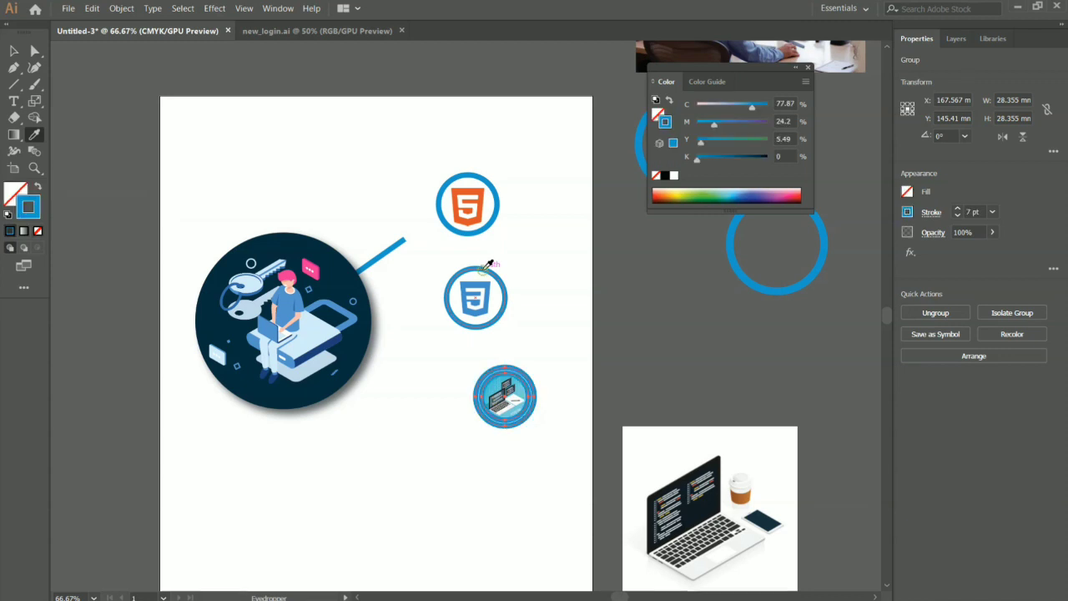
{"action": "left_click", "coordinate": [807, 67]}
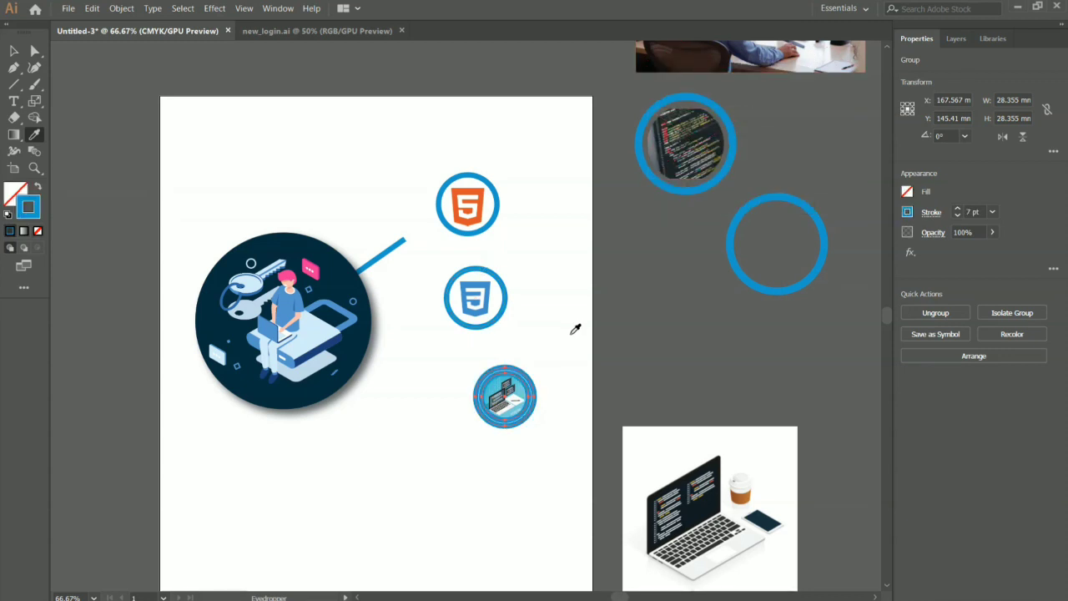
{"action": "left_click", "coordinate": [13, 51]}
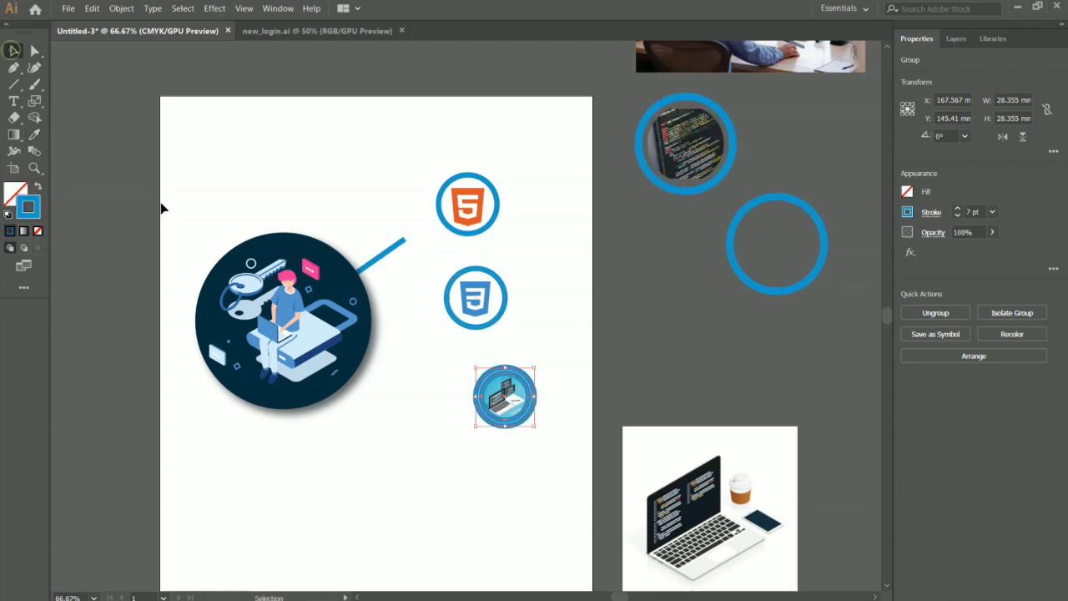
{"action": "left_click", "coordinate": [363, 445]}
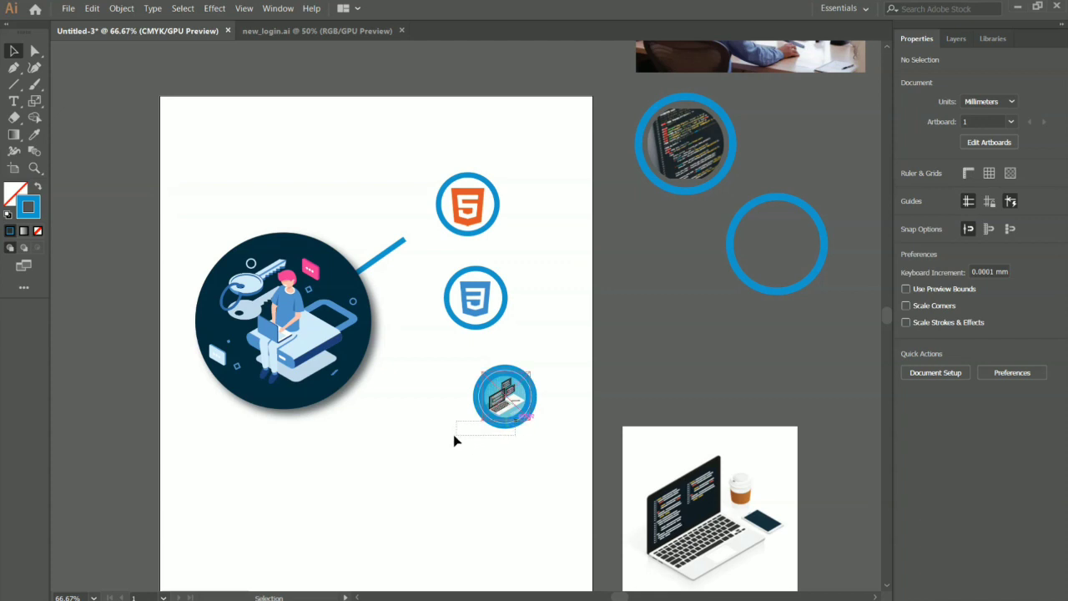
- Undo the laptop icon change and bring the CSS icon's ring down to 7 pt
{"action": "left_click_drag", "start_coordinate": [516, 423], "coordinate": [455, 435]}
{"action": "key", "text": "a"}
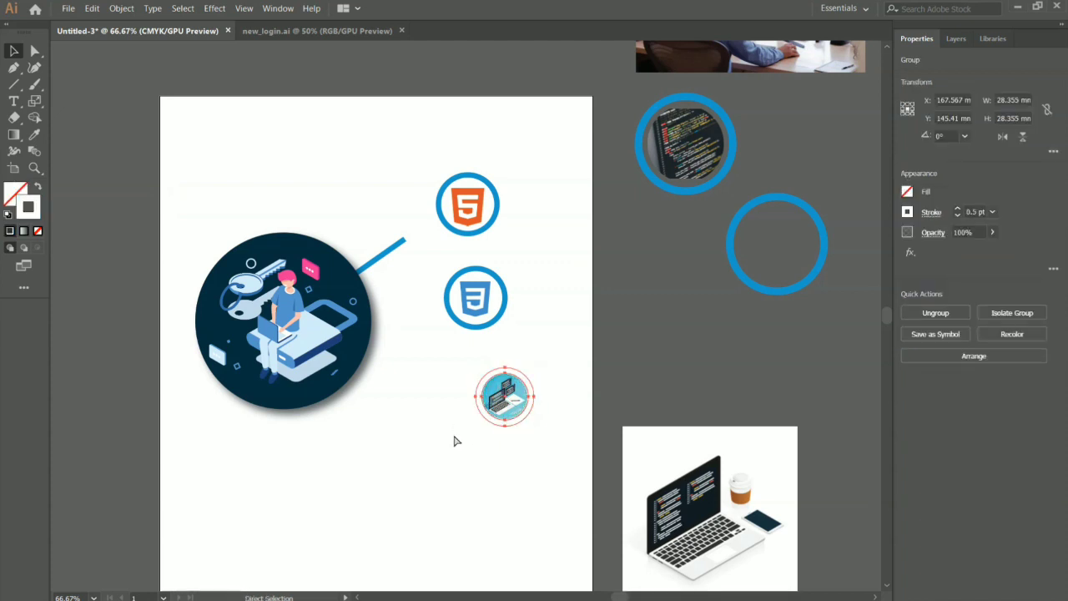
{"action": "key", "text": "ctrl+z"}
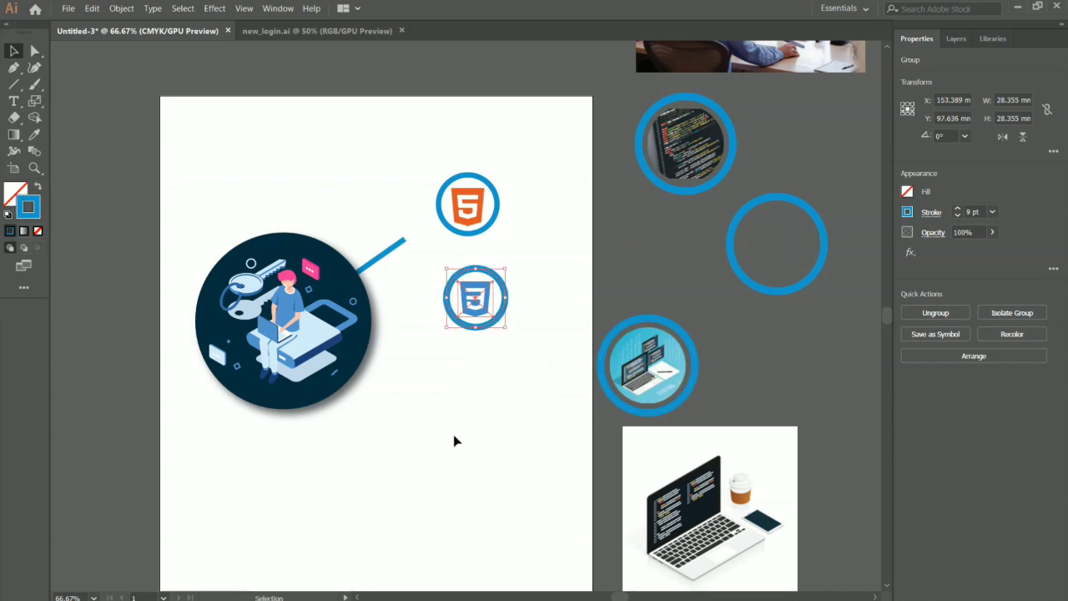
{"action": "left_click", "coordinate": [957, 215]}
{"action": "left_click", "coordinate": [957, 215]}
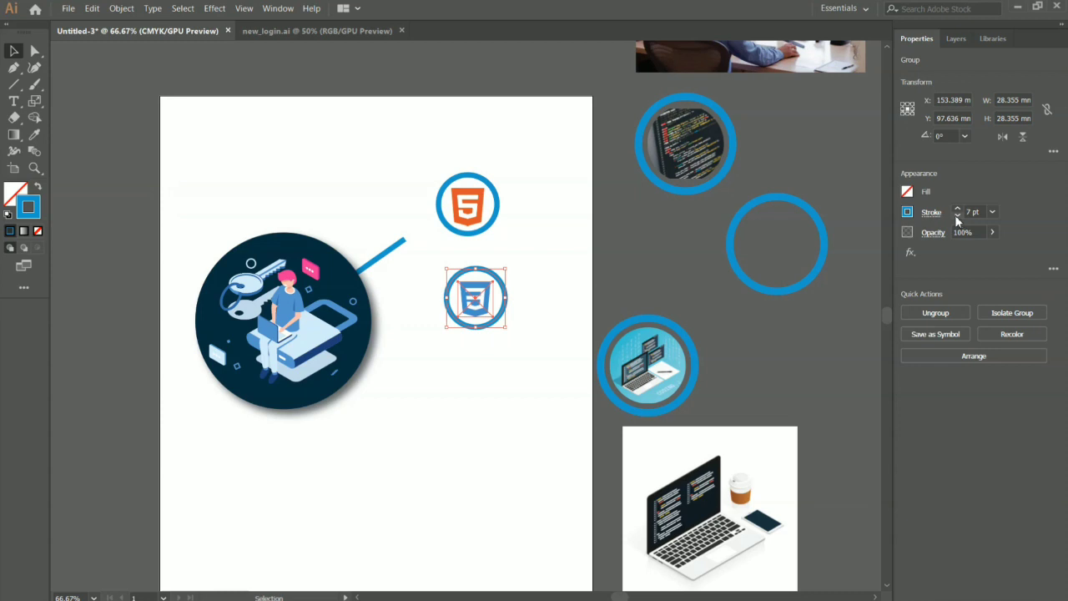
{"action": "left_click", "coordinate": [653, 252]}
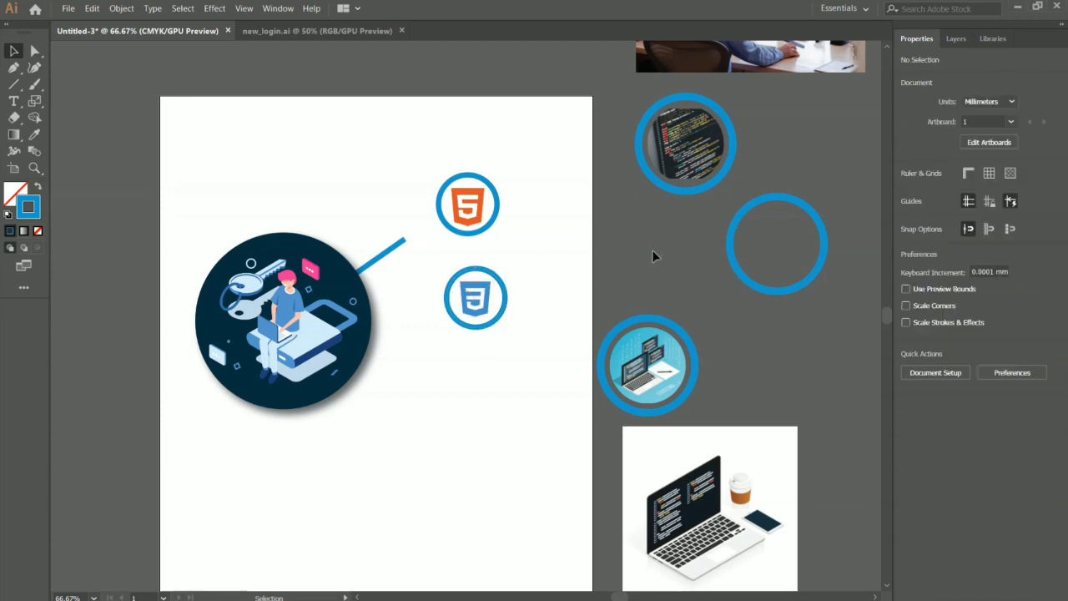
- Move the code-photo circle to just above the laptop circle
{"action": "left_click", "coordinate": [738, 259]}
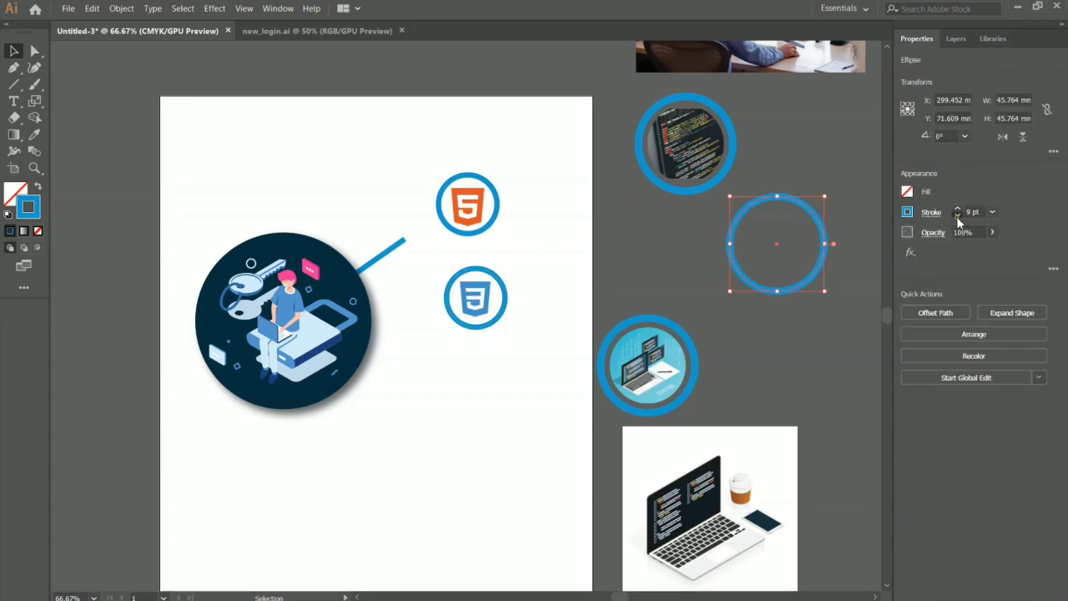
{"action": "left_click", "coordinate": [685, 188]}
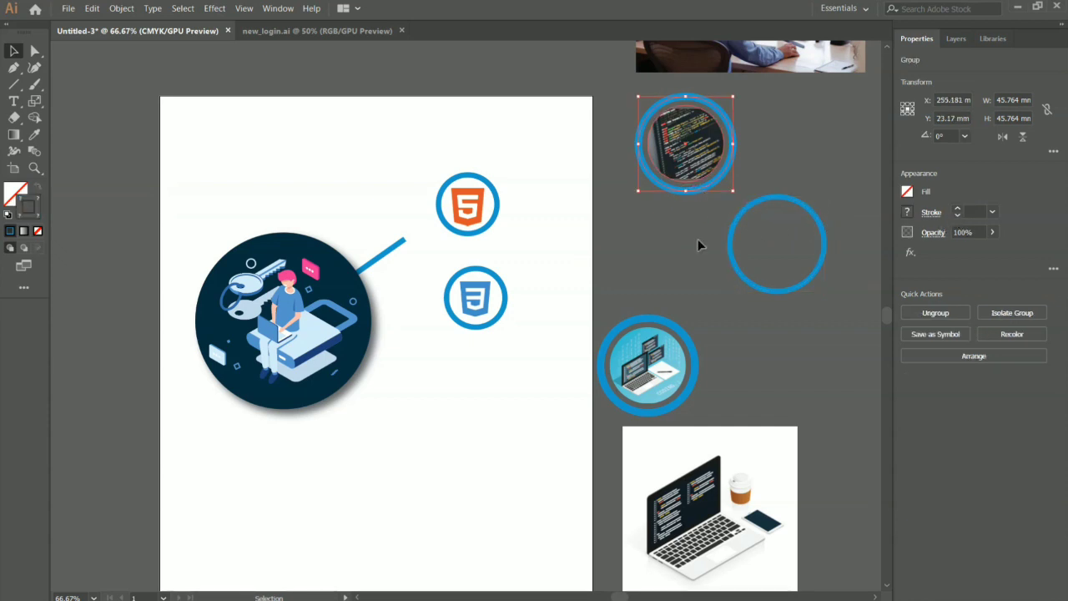
{"action": "left_click", "coordinate": [637, 211]}
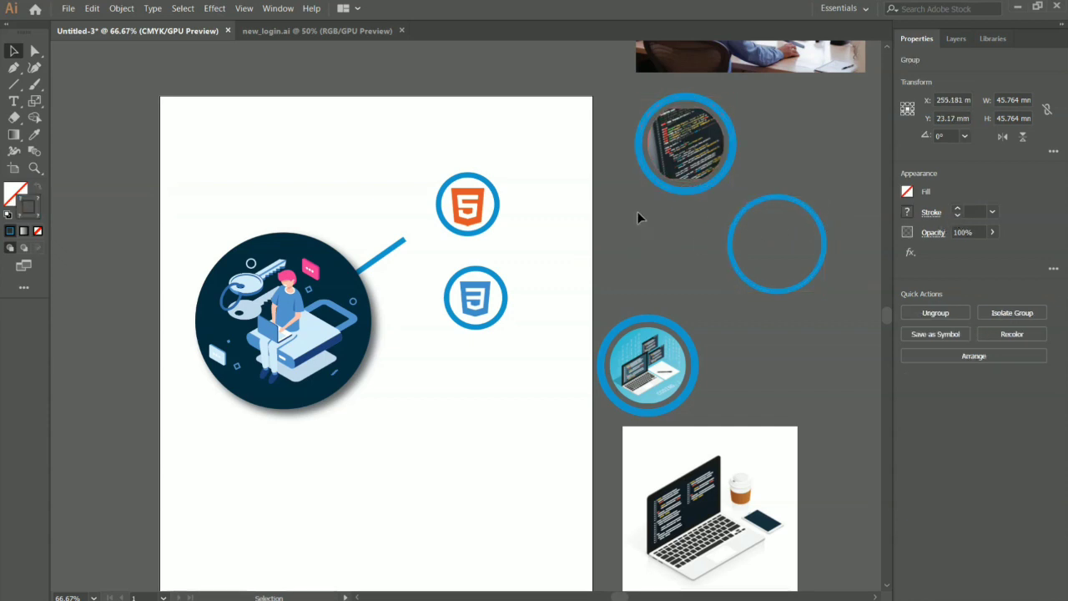
{"action": "left_click", "coordinate": [734, 187]}
{"action": "left_click", "coordinate": [767, 171]}
{"action": "left_click_drag", "start_coordinate": [691, 159], "coordinate": [649, 275]}
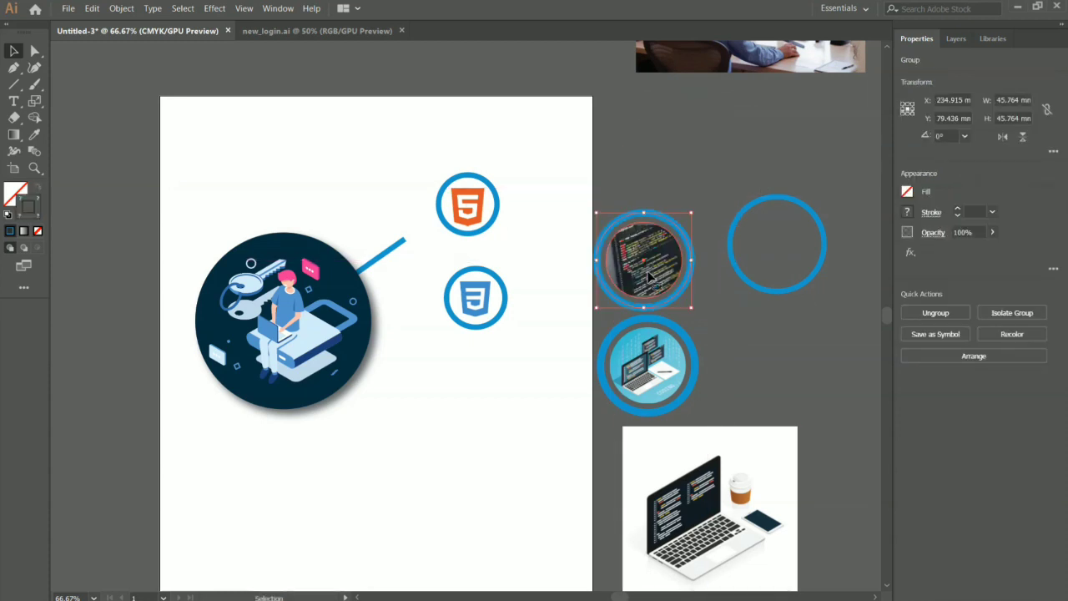
- Ungroup the code photo from its ring and pull the photo out
{"action": "key", "text": "a"}
{"action": "right_click", "coordinate": [649, 277]}
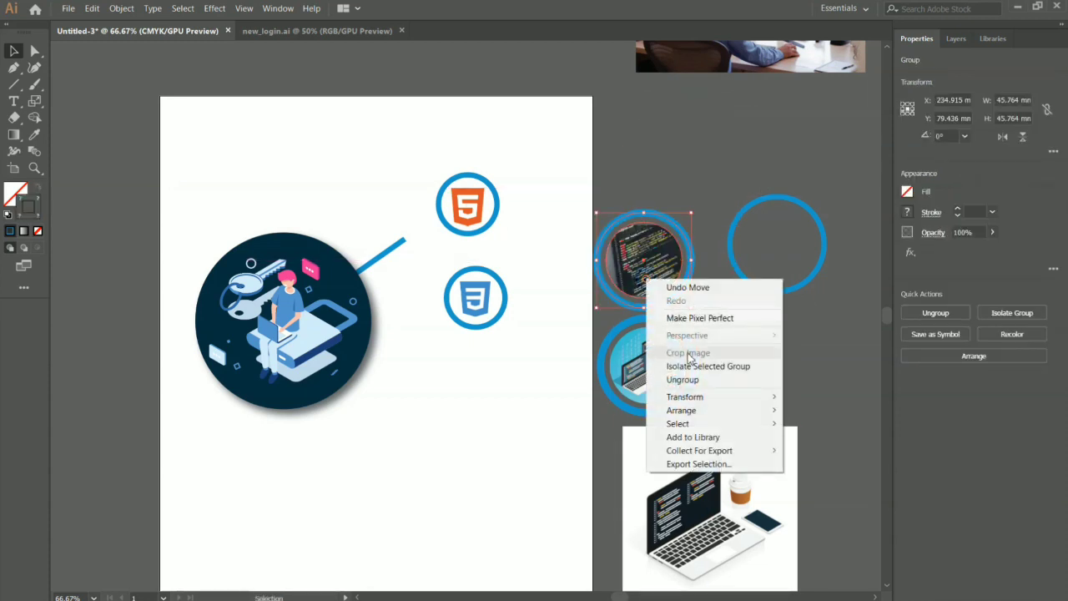
{"action": "left_click", "coordinate": [684, 376]}
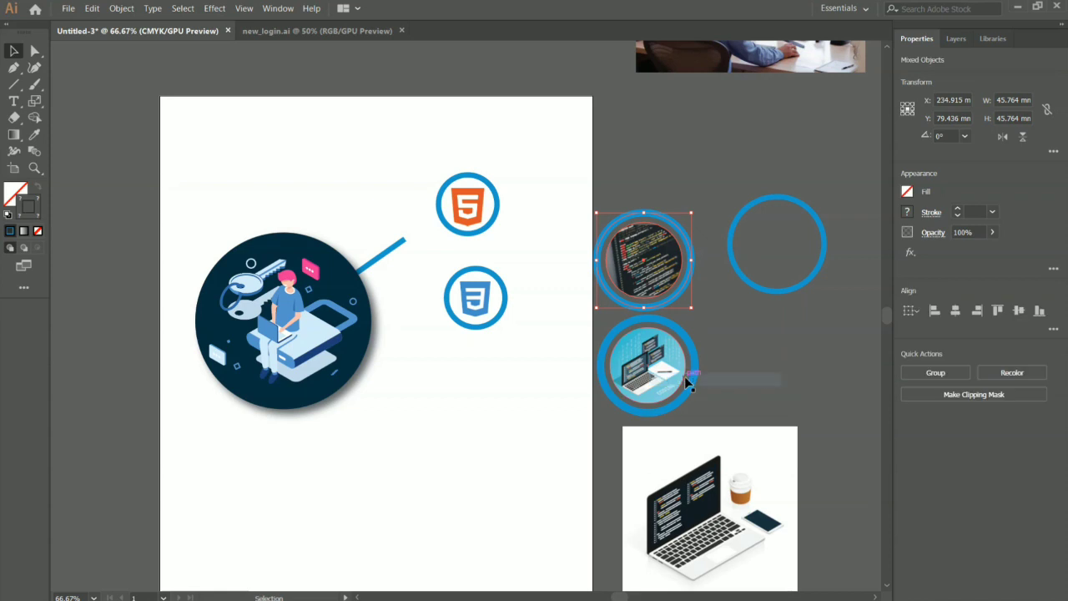
{"action": "left_click", "coordinate": [767, 360]}
{"action": "left_click_drag", "start_coordinate": [642, 265], "coordinate": [708, 163]}
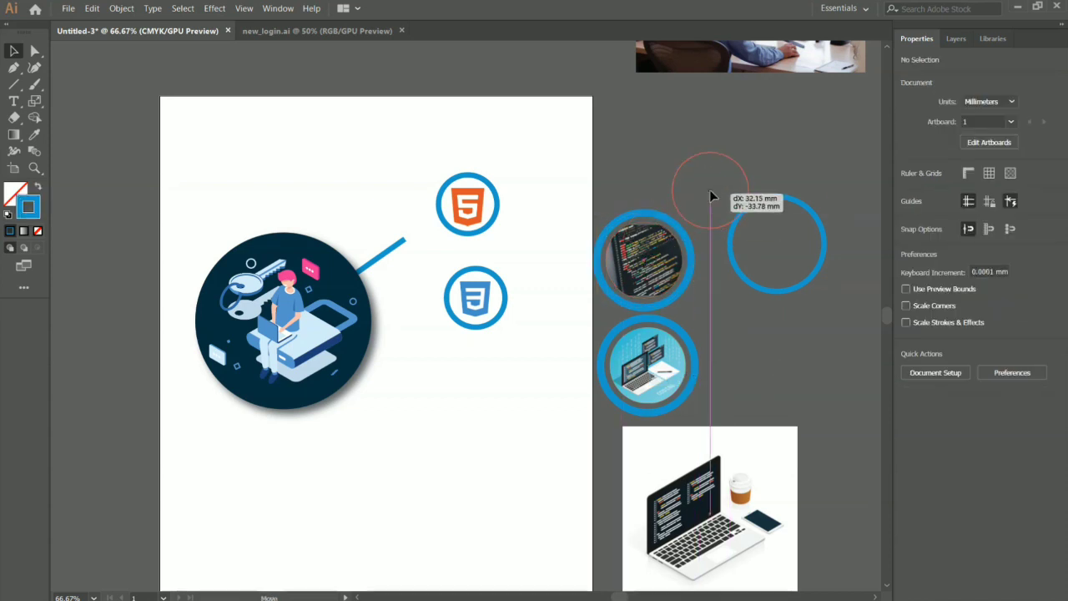
- Reduce the empty left ring's stroke weight to 7 pt
{"action": "left_click", "coordinate": [691, 277]}
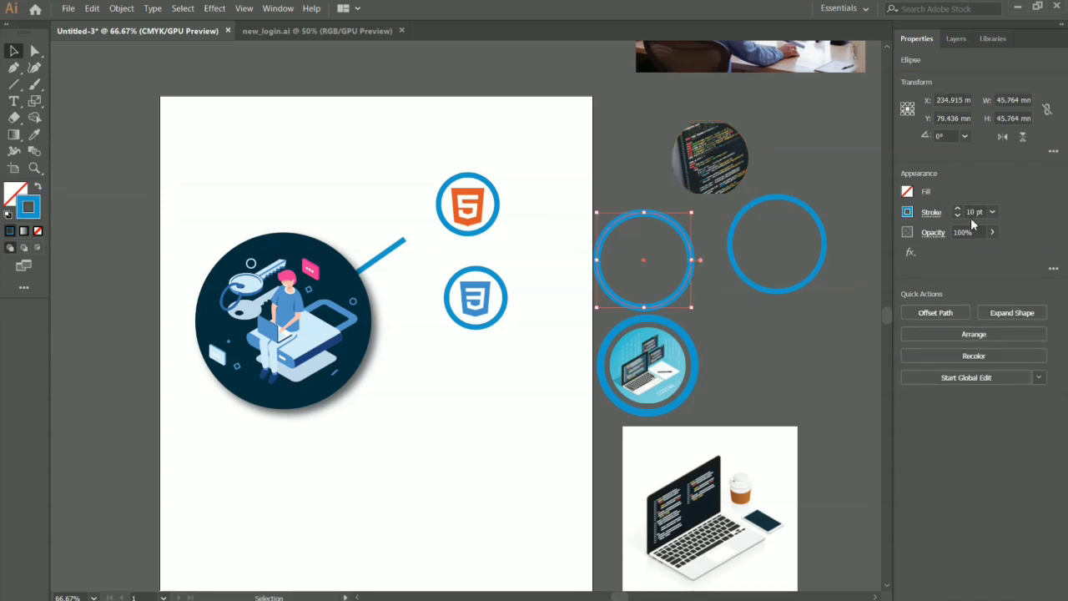
{"action": "left_click", "coordinate": [957, 216]}
{"action": "left_click", "coordinate": [957, 216]}
{"action": "left_click", "coordinate": [957, 216]}
- Put the code photo back inside the ring and select both together
{"action": "left_click", "coordinate": [710, 160]}
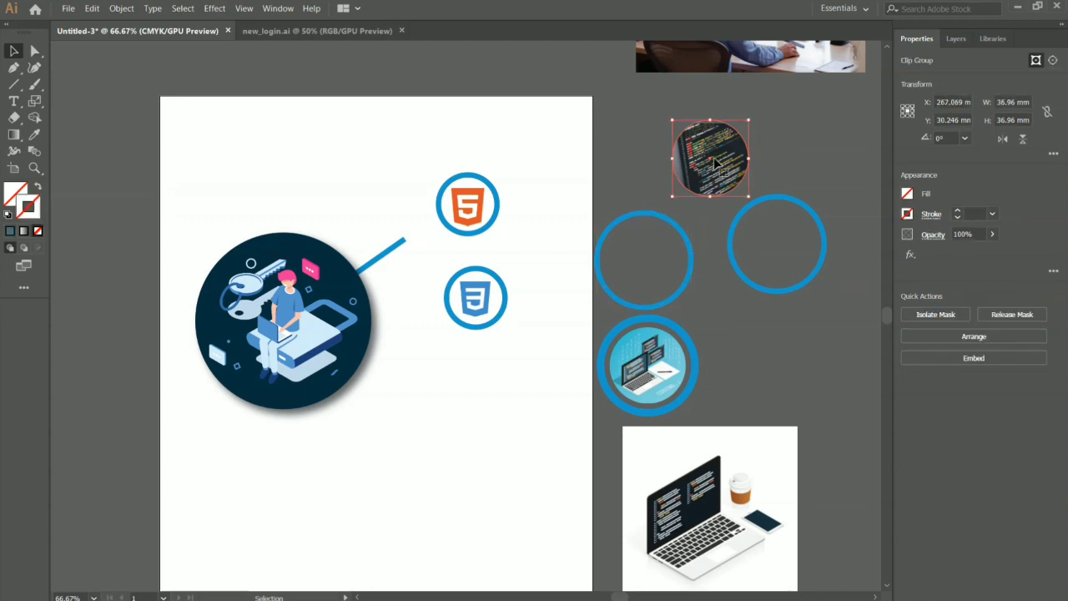
{"action": "left_click_drag", "start_coordinate": [710, 160], "coordinate": [642, 260]}
{"action": "left_click", "coordinate": [738, 306]}
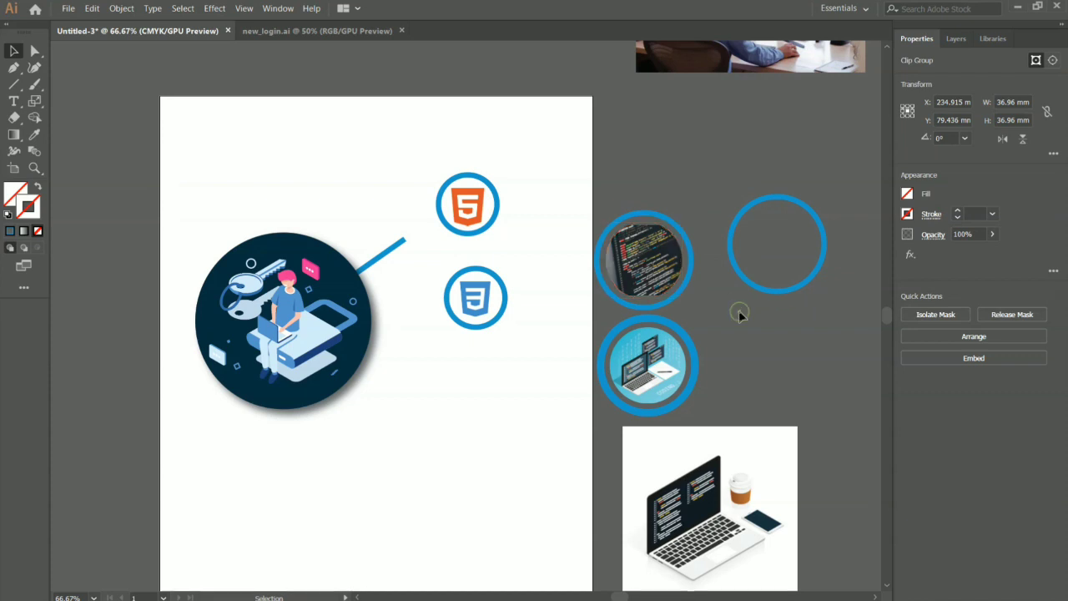
{"action": "left_click_drag", "start_coordinate": [624, 292], "coordinate": [612, 306]}
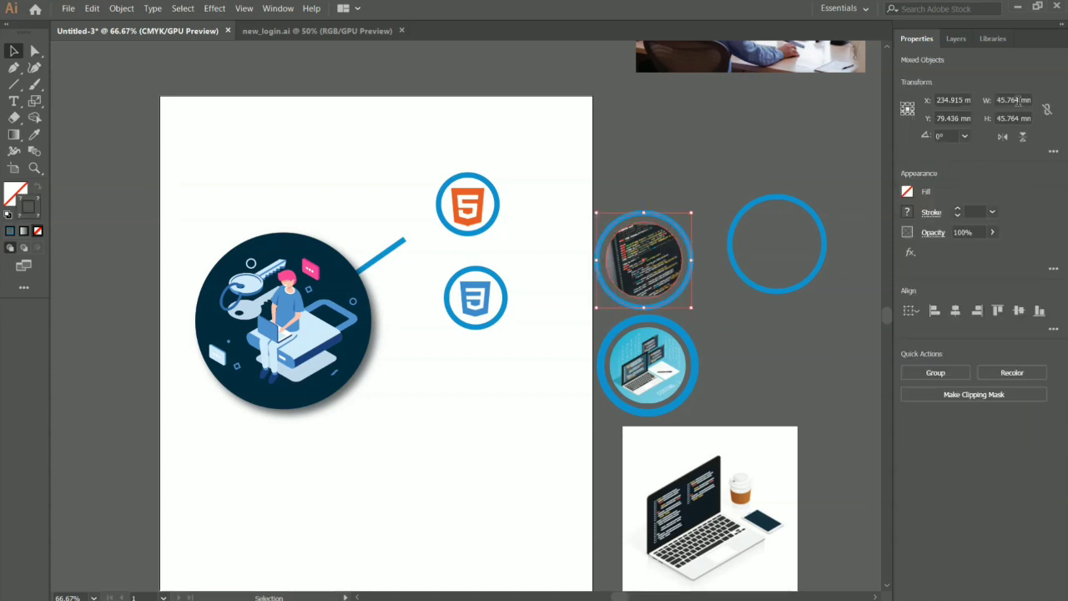
- Resize the code photo and ring to 28.355 × 28.355 mm
{"action": "left_click", "coordinate": [1018, 100]}
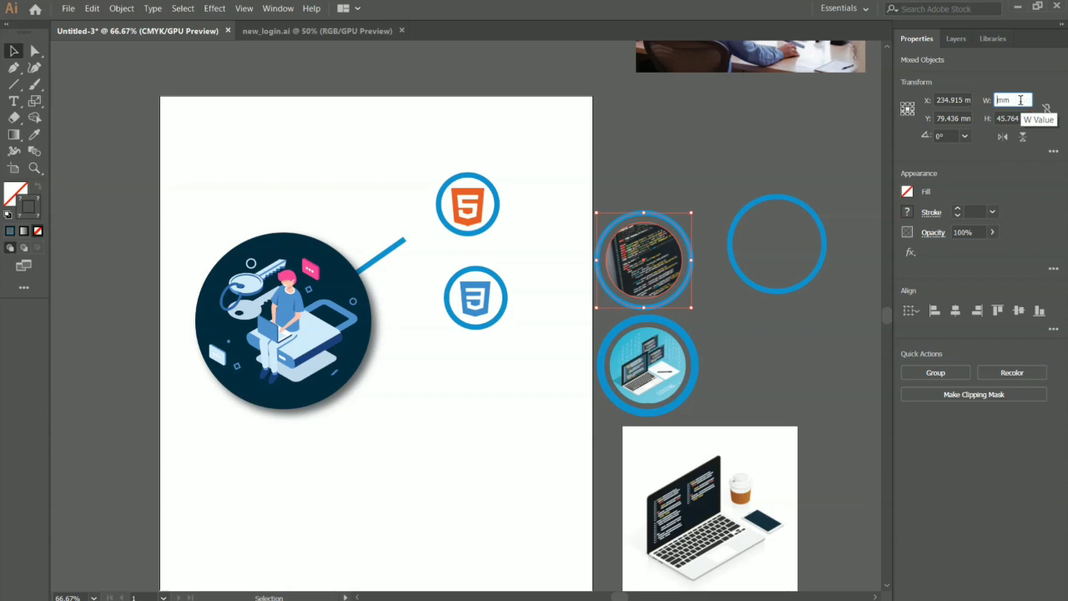
{"action": "type", "text": "28.355"}
{"action": "key", "text": "Tab"}
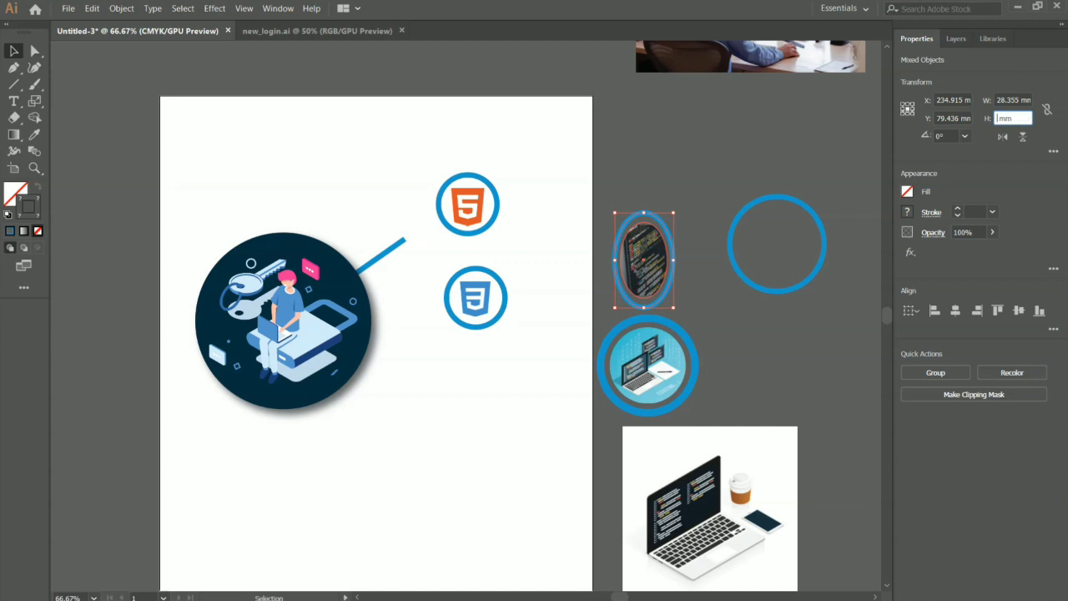
{"action": "type", "text": "28.355"}
{"action": "left_click", "coordinate": [761, 172]}
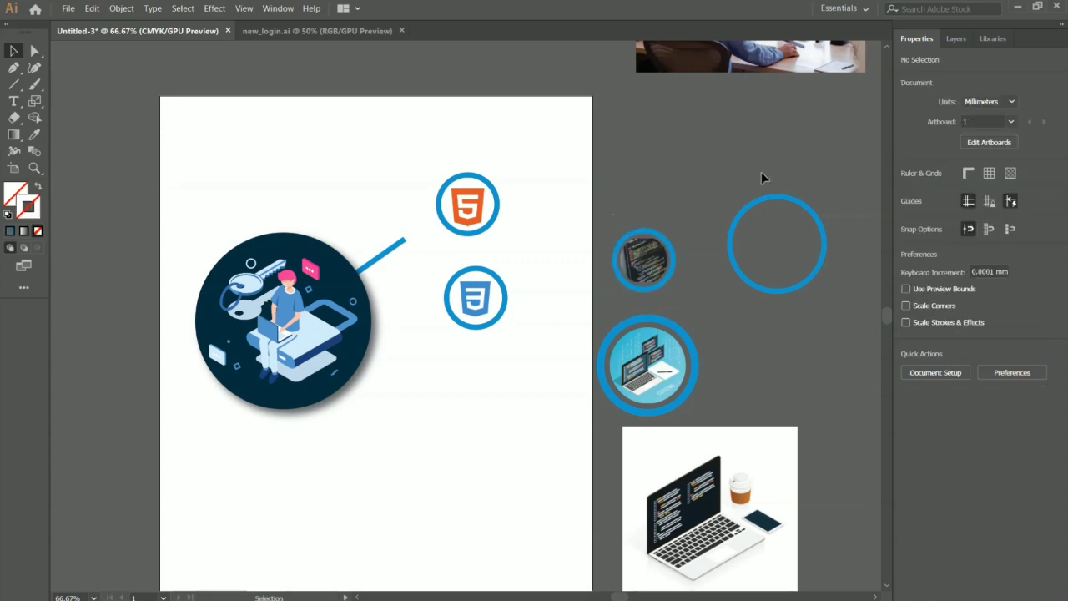
- Clip the code photo with Ctrl+7, try moving it onto the artboard, then undo
{"action": "left_click", "coordinate": [659, 282]}
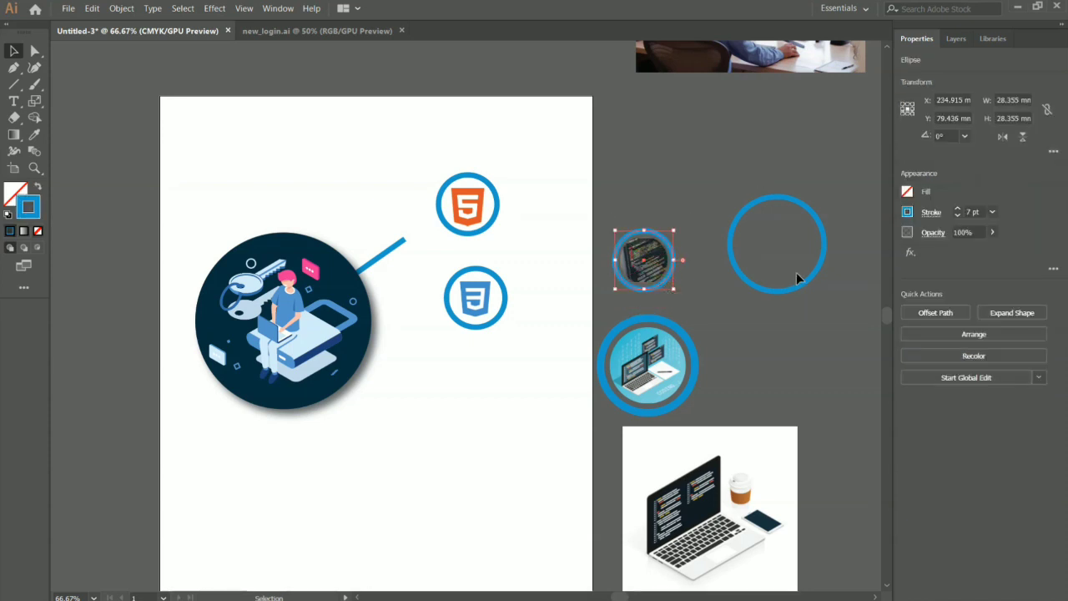
{"action": "left_click", "coordinate": [759, 348]}
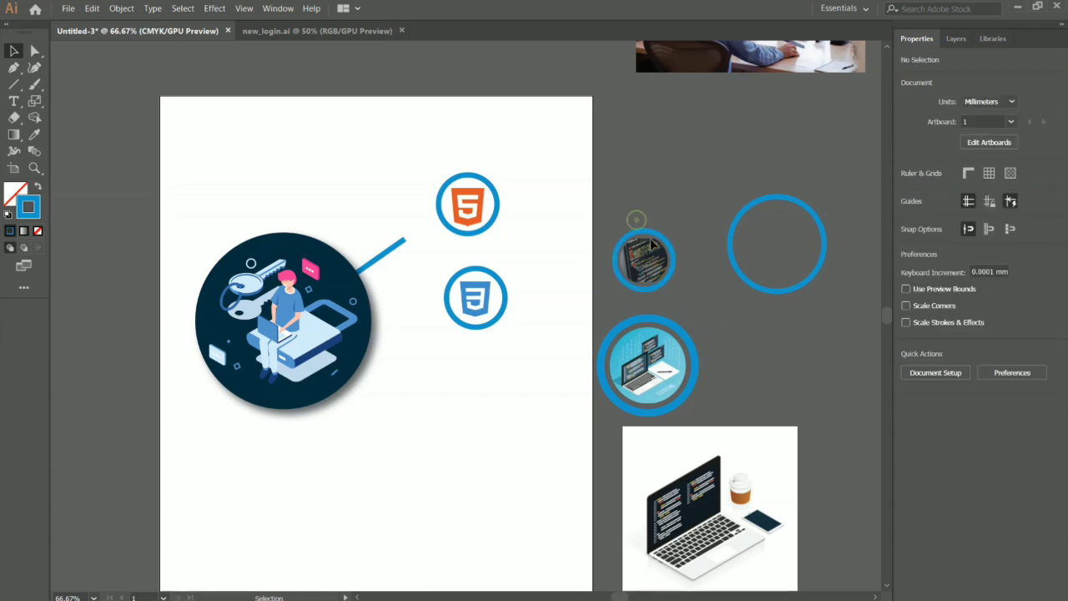
{"action": "left_click_drag", "start_coordinate": [634, 206], "coordinate": [682, 293]}
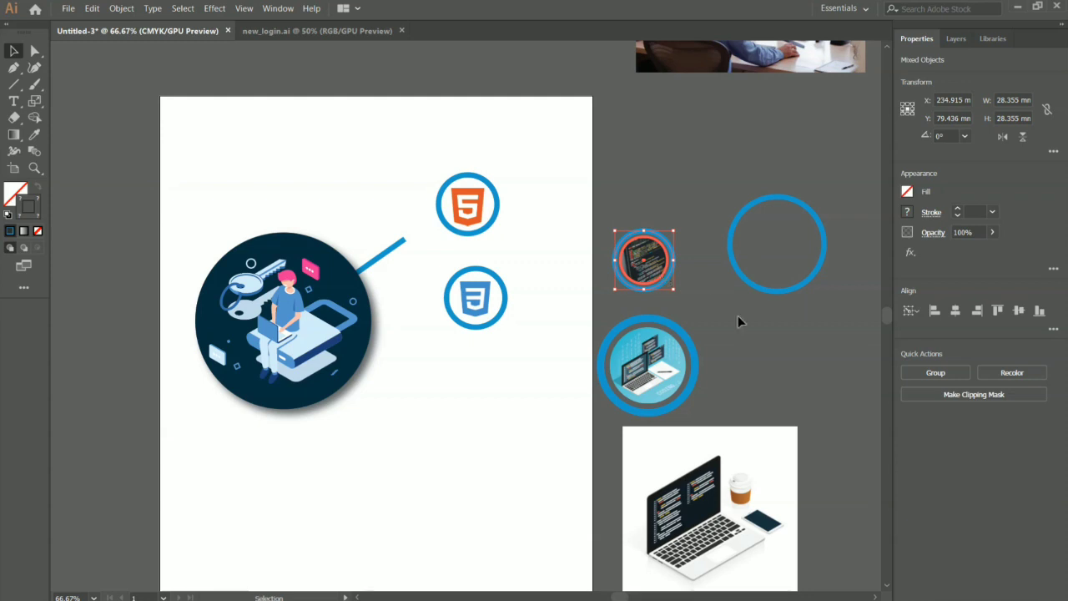
{"action": "key", "text": "ctrl+7"}
{"action": "left_click", "coordinate": [746, 341]}
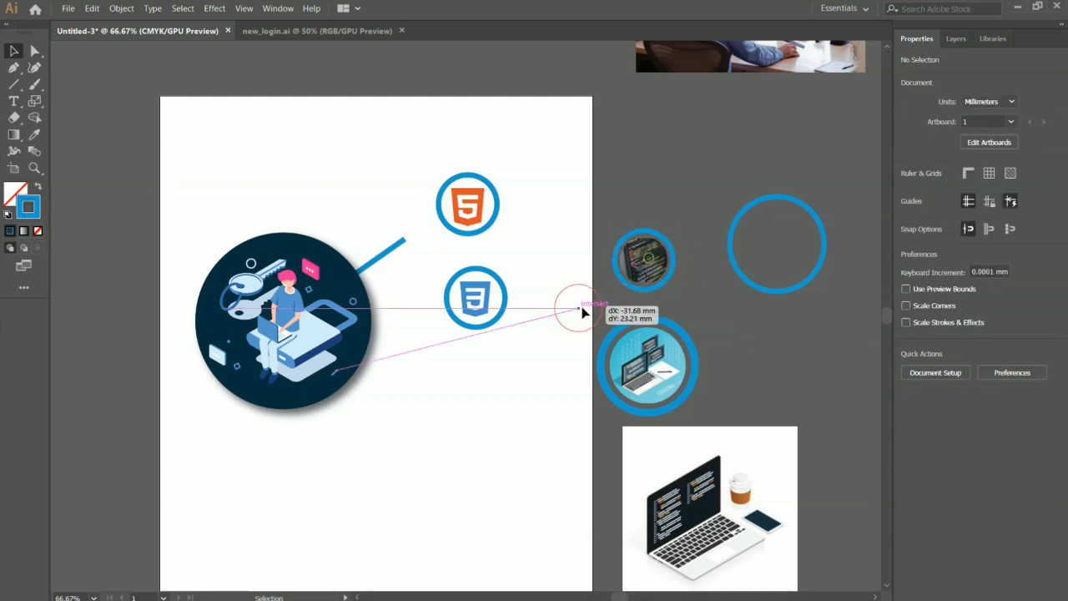
{"action": "left_click_drag", "start_coordinate": [657, 258], "coordinate": [519, 367]}
{"action": "double_click", "coordinate": [518, 367]}
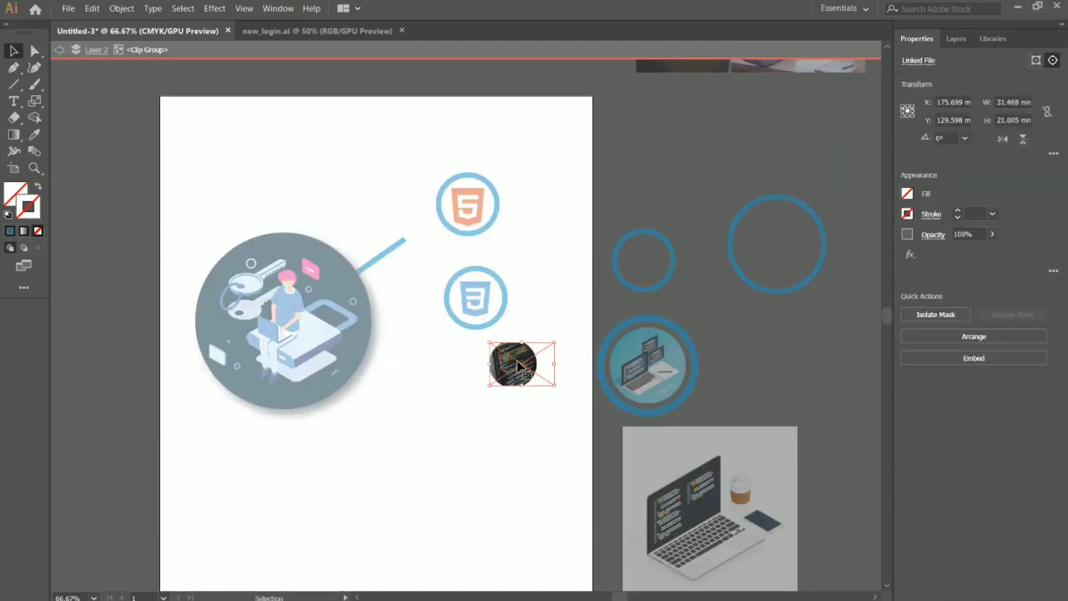
{"action": "key", "text": "ctrl+z"}
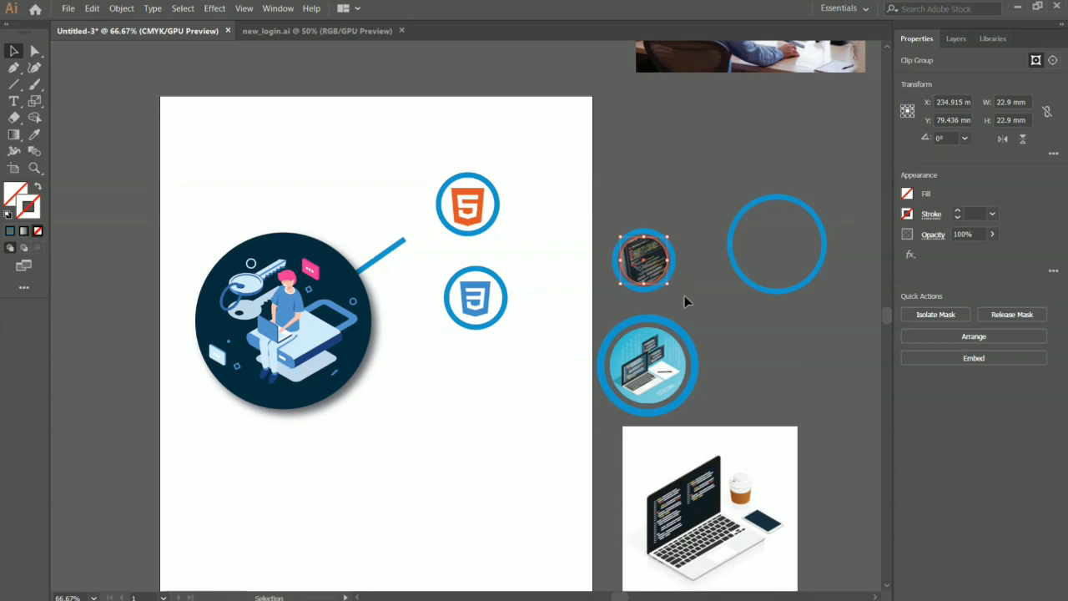
{"action": "left_click", "coordinate": [678, 262]}
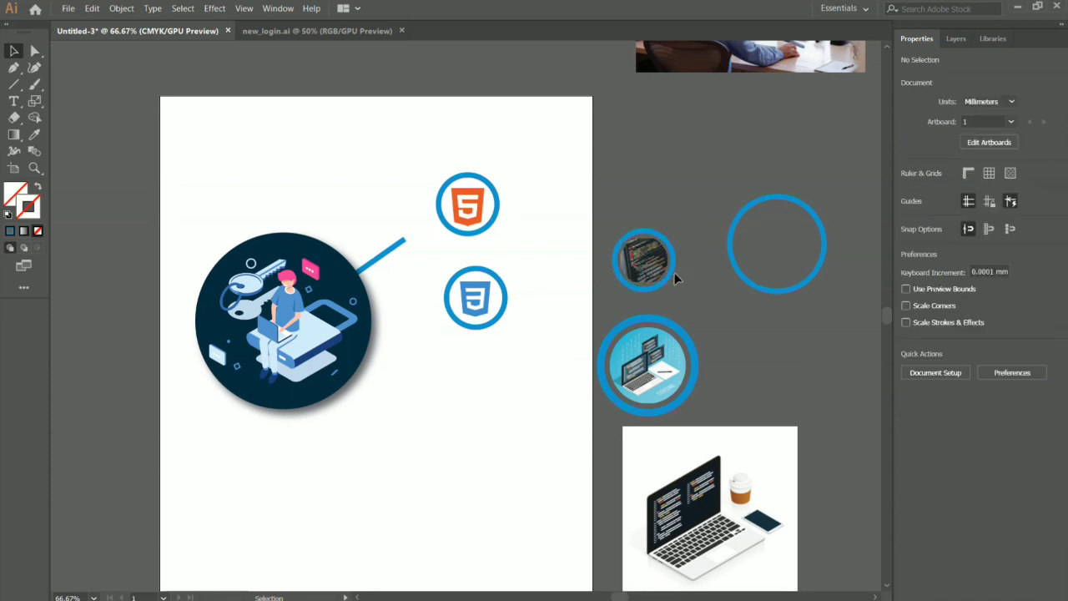
- Clip the code image to the circle shape with Ctrl+7
{"action": "left_click", "coordinate": [669, 272]}
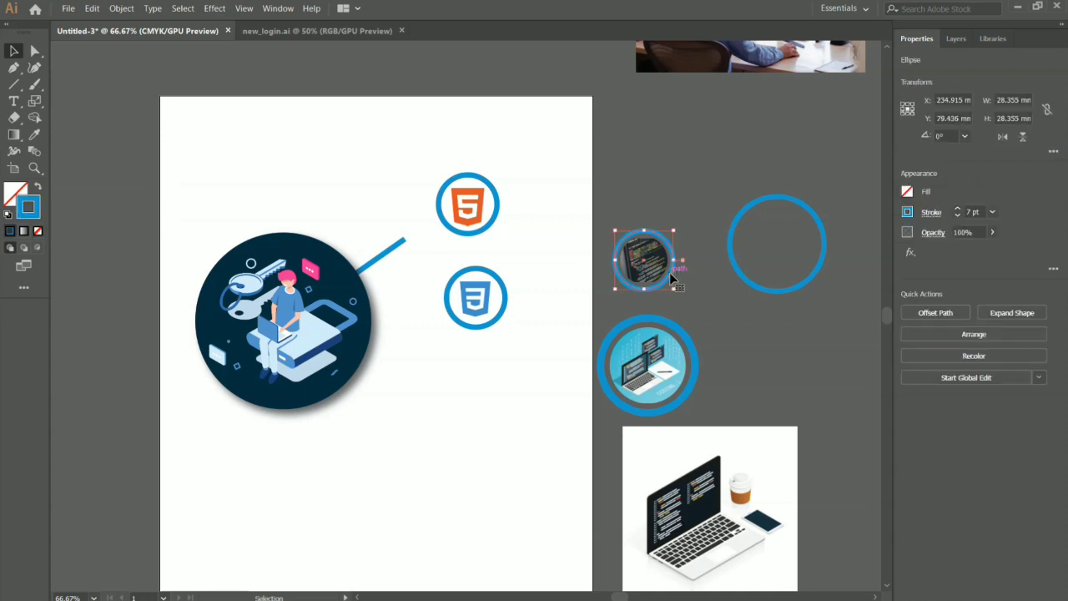
{"action": "left_click", "coordinate": [663, 280], "text": "shift"}
{"action": "key", "text": "ctrl+7"}
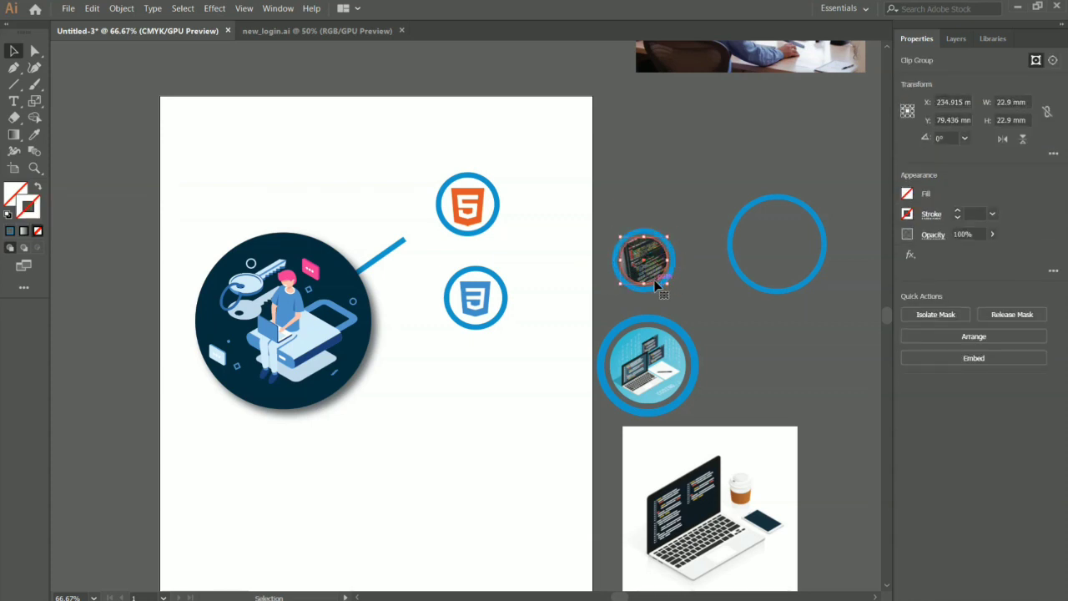
{"action": "left_click", "coordinate": [649, 278]}
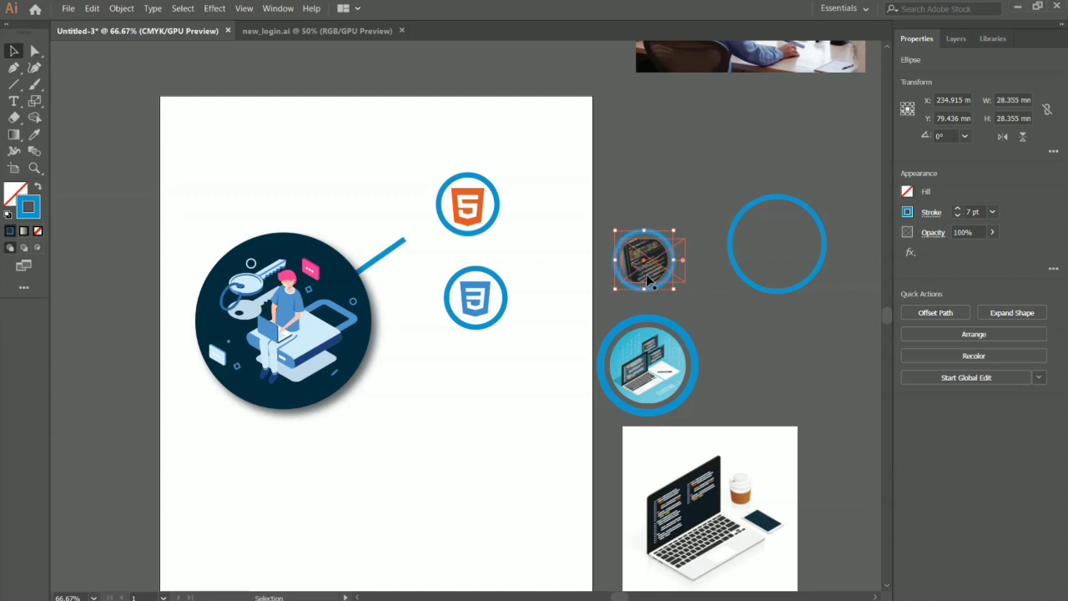
{"action": "key", "text": "ctrl+7"}
{"action": "left_click", "coordinate": [686, 299]}
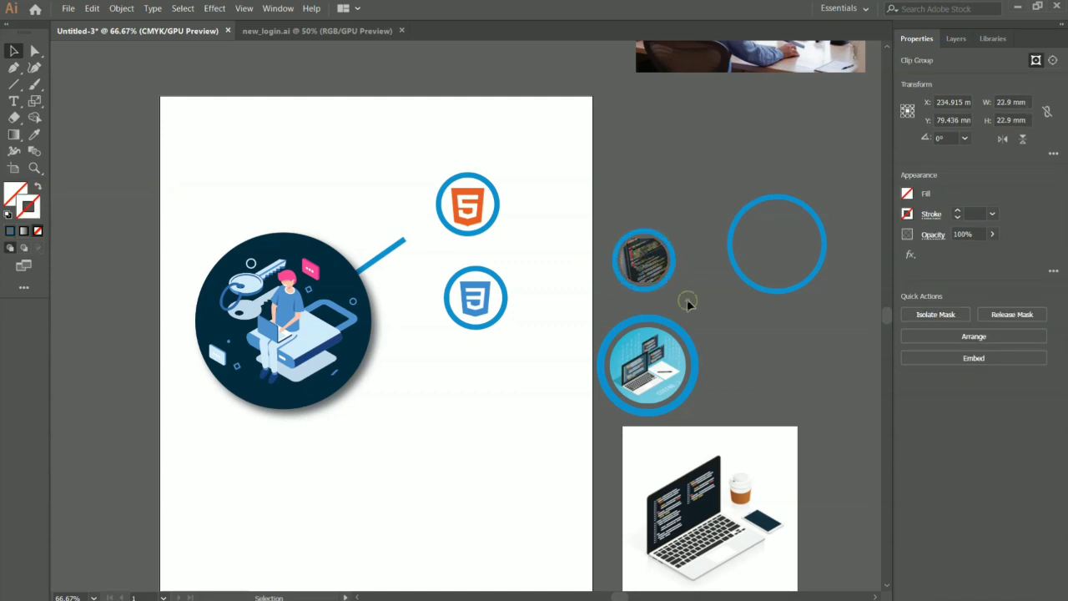
- Shrink and centre the clipped code image in its blue ring, then select both
{"action": "left_click", "coordinate": [649, 264]}
{"action": "left_click_drag", "start_coordinate": [670, 287], "coordinate": [668, 283]}
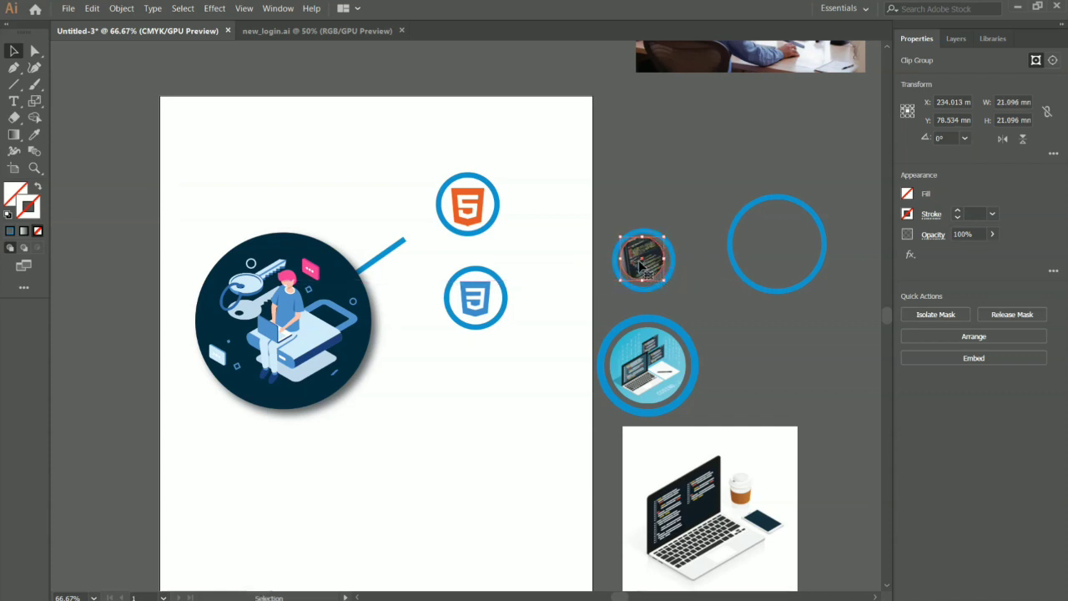
{"action": "left_click_drag", "start_coordinate": [641, 264], "coordinate": [645, 266]}
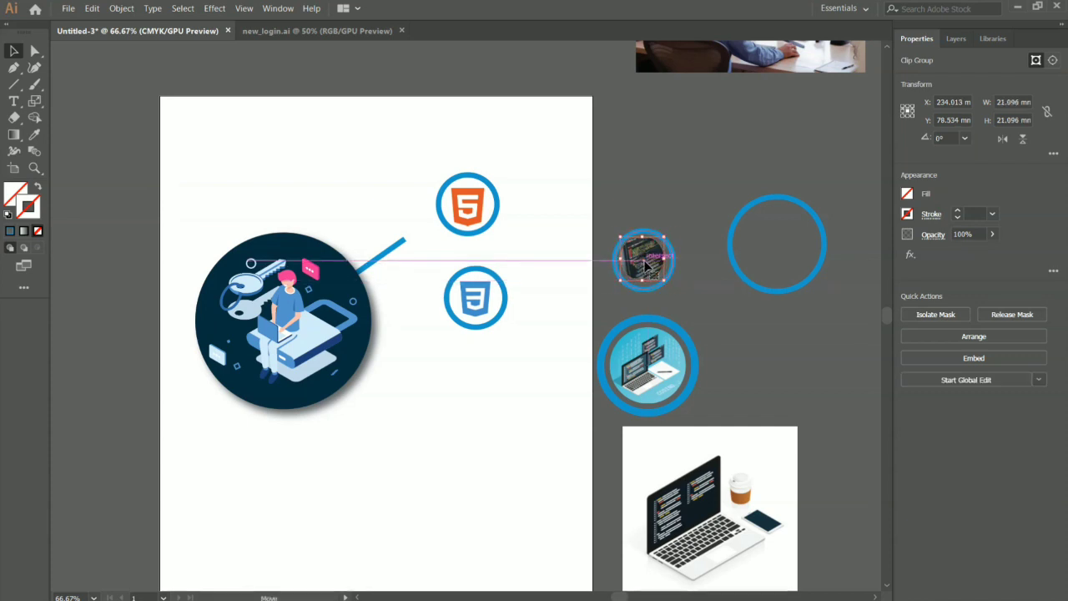
{"action": "left_click", "coordinate": [698, 293]}
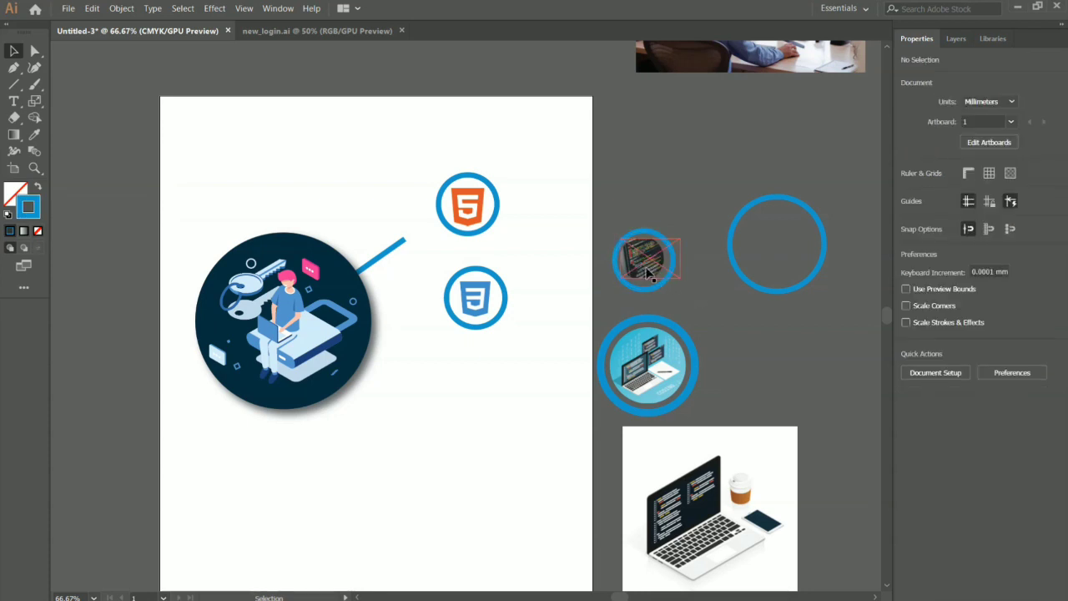
{"action": "left_click_drag", "start_coordinate": [639, 265], "coordinate": [640, 266]}
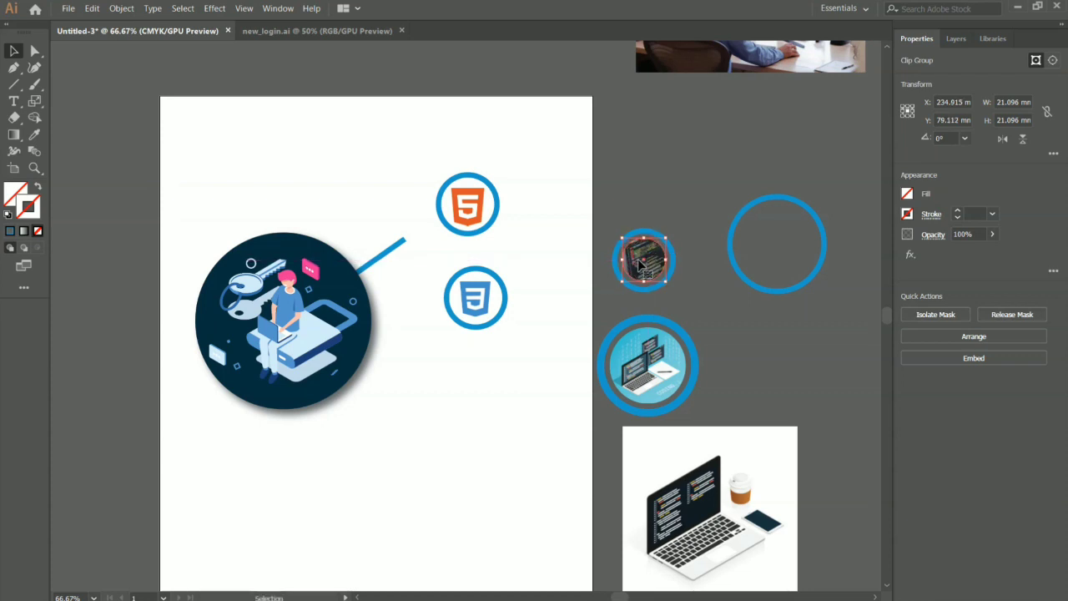
{"action": "left_click", "coordinate": [708, 294]}
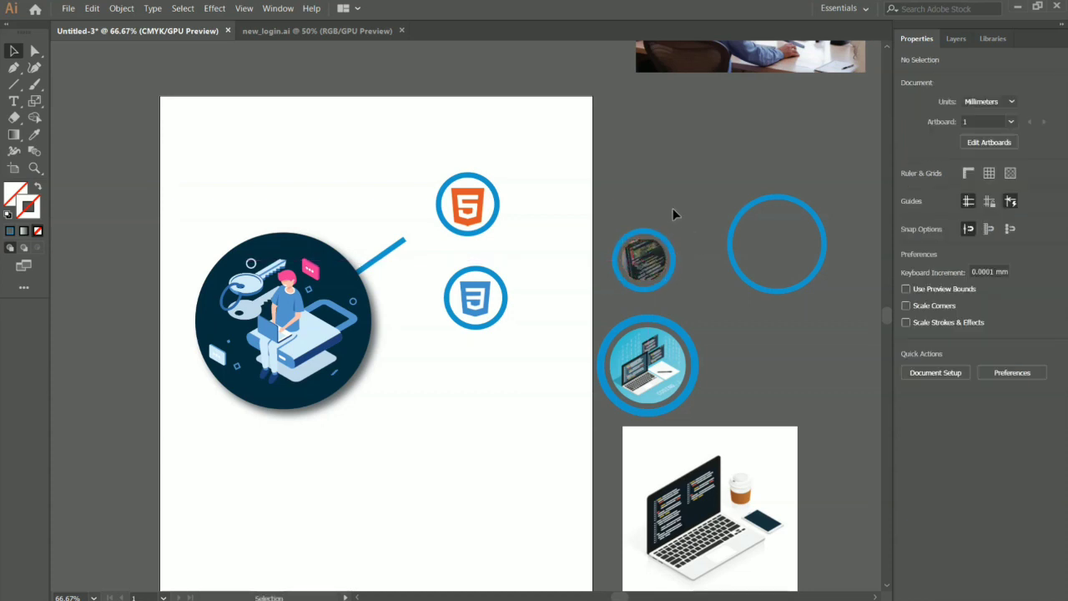
{"action": "left_click_drag", "start_coordinate": [616, 215], "coordinate": [696, 308]}
- Group the code image with its ring and move it onto the artboard
{"action": "right_click", "coordinate": [649, 270]}
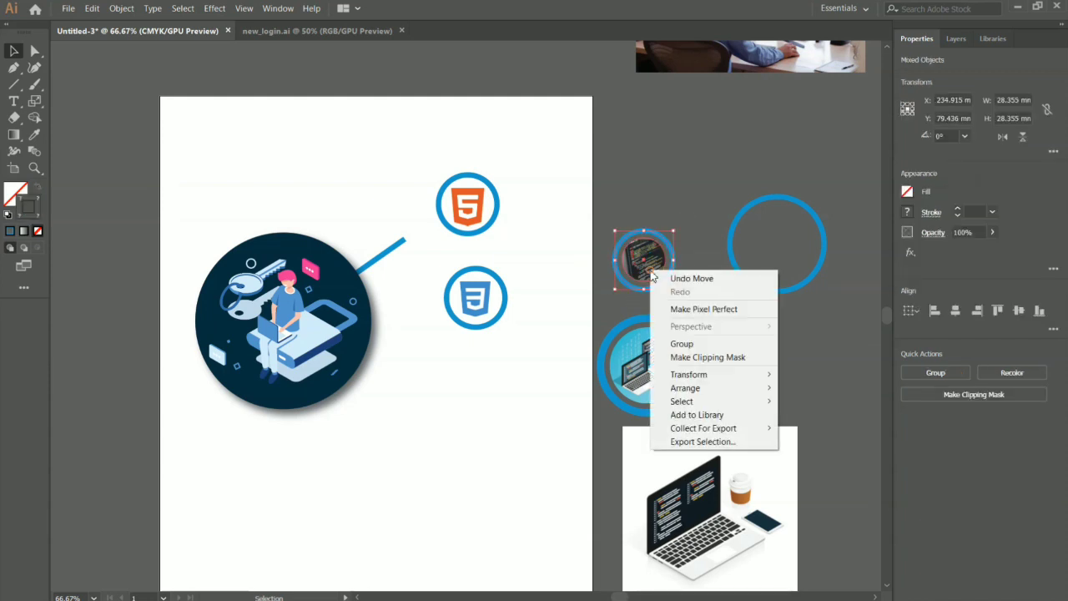
{"action": "left_click", "coordinate": [710, 343]}
{"action": "left_click_drag", "start_coordinate": [645, 264], "coordinate": [465, 378]}
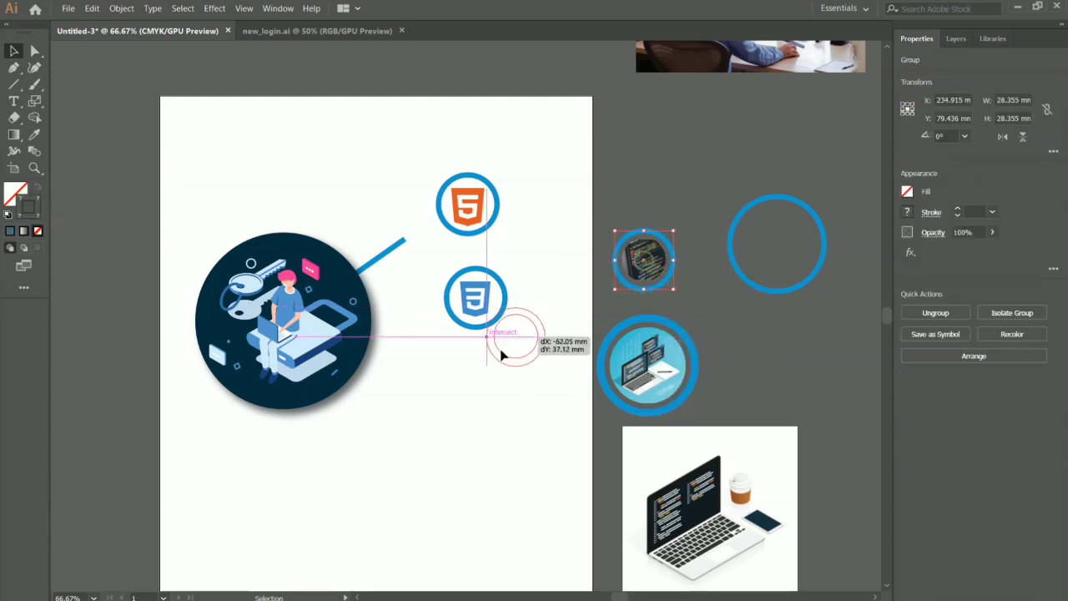
{"action": "left_click", "coordinate": [665, 218]}
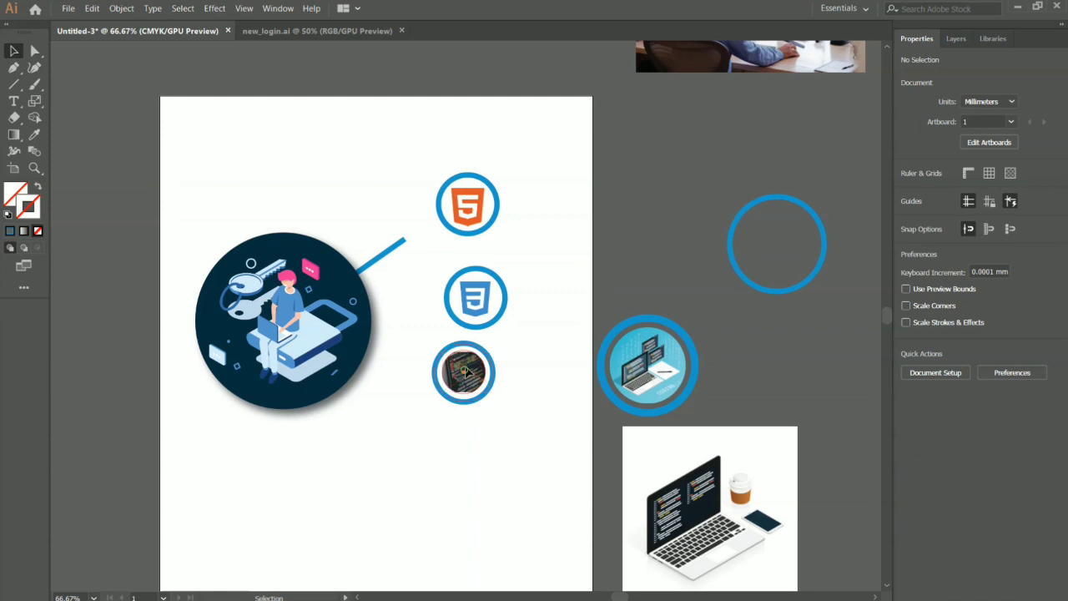
- Align the code icon directly beneath the CSS3 icon and adjust their spacing
{"action": "left_click_drag", "start_coordinate": [467, 356], "coordinate": [477, 297]}
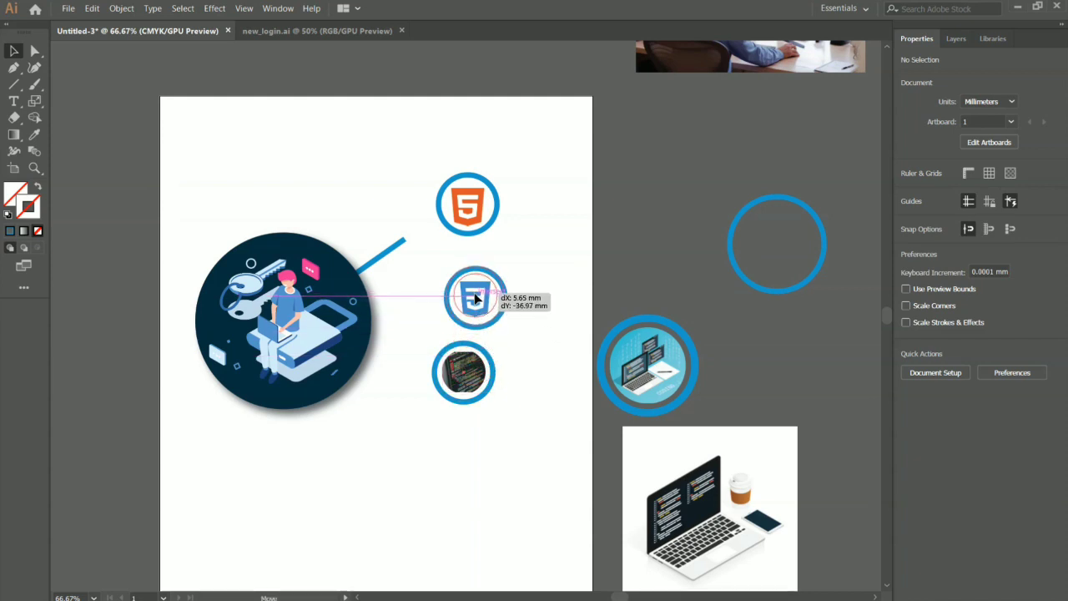
{"action": "left_click_drag", "start_coordinate": [477, 297], "coordinate": [474, 370]}
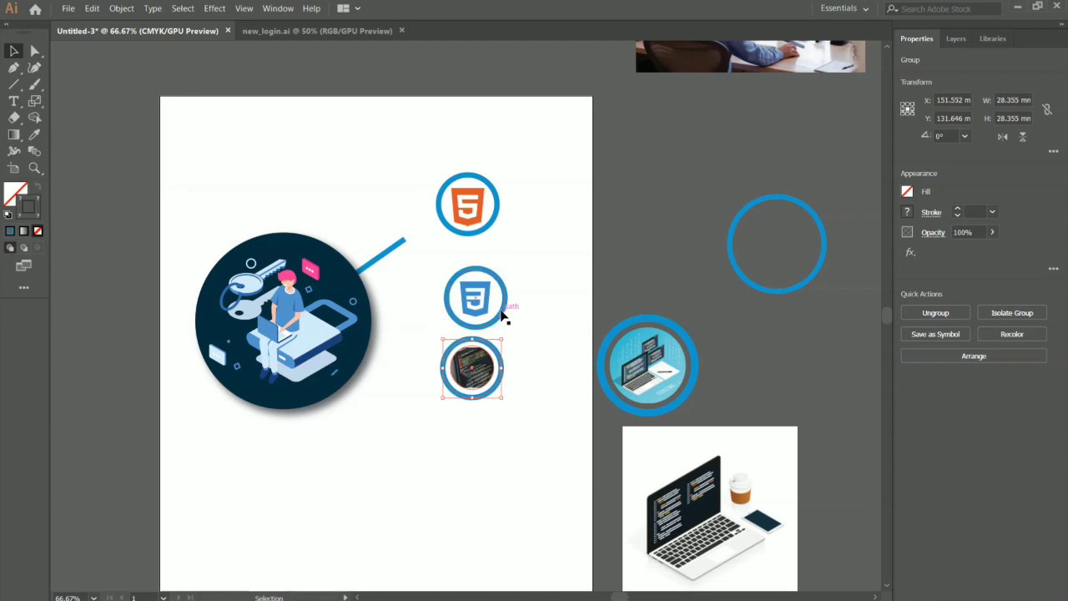
{"action": "left_click", "coordinate": [503, 313]}
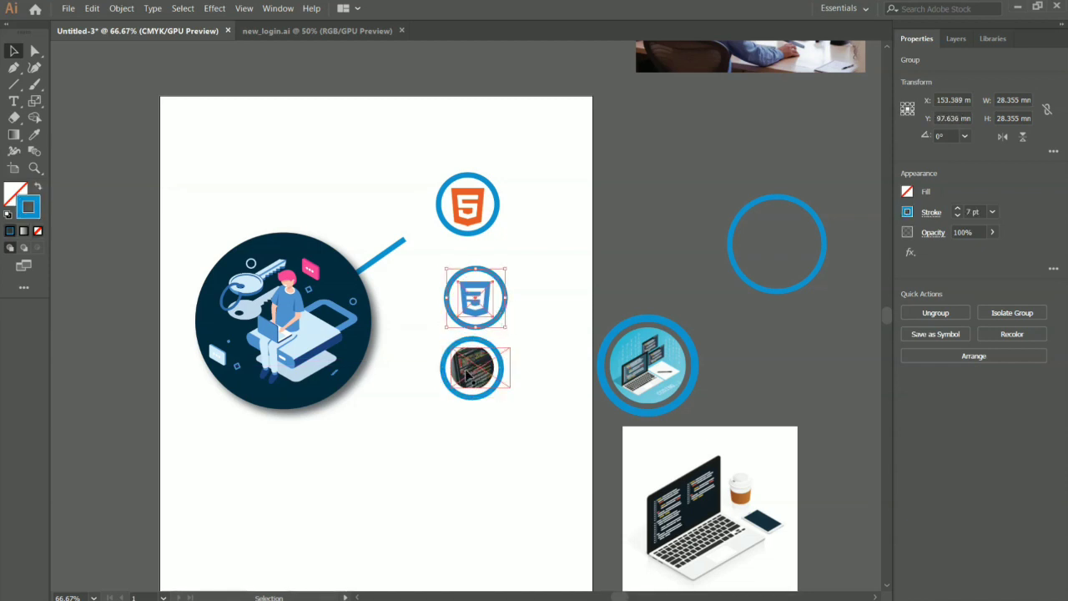
{"action": "left_click", "coordinate": [475, 375]}
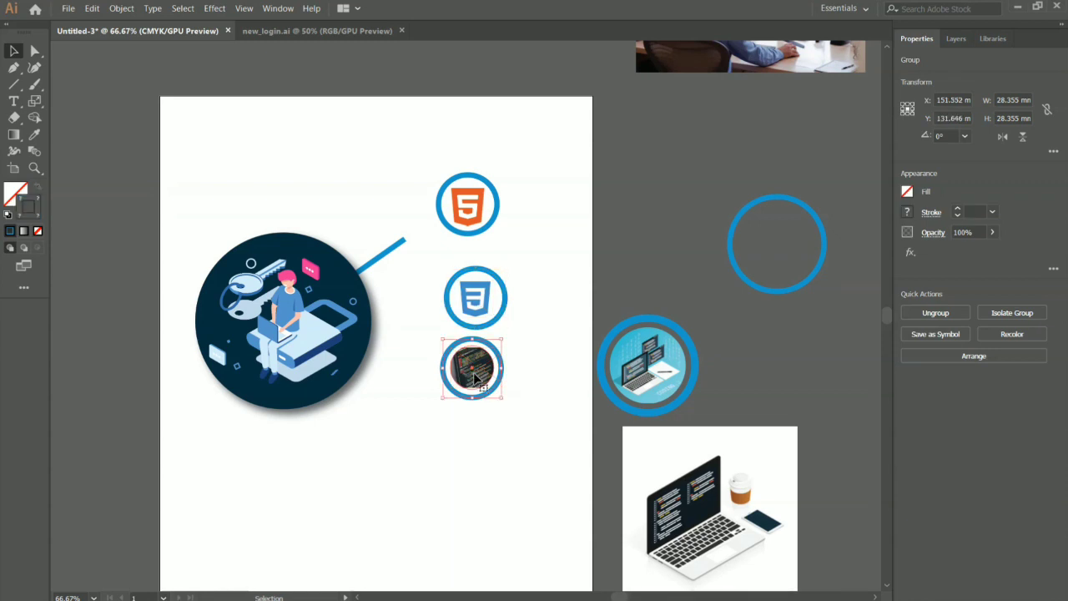
{"action": "left_click", "coordinate": [475, 310]}
{"action": "mouse_move", "coordinate": [475, 311]}
{"action": "left_mouse_down"}
{"action": "mouse_move", "coordinate": [473, 382]}
{"action": "mouse_move", "coordinate": [484, 394]}
{"action": "left_mouse_up"}
{"action": "left_click", "coordinate": [496, 325]}
{"action": "left_click", "coordinate": [530, 423]}
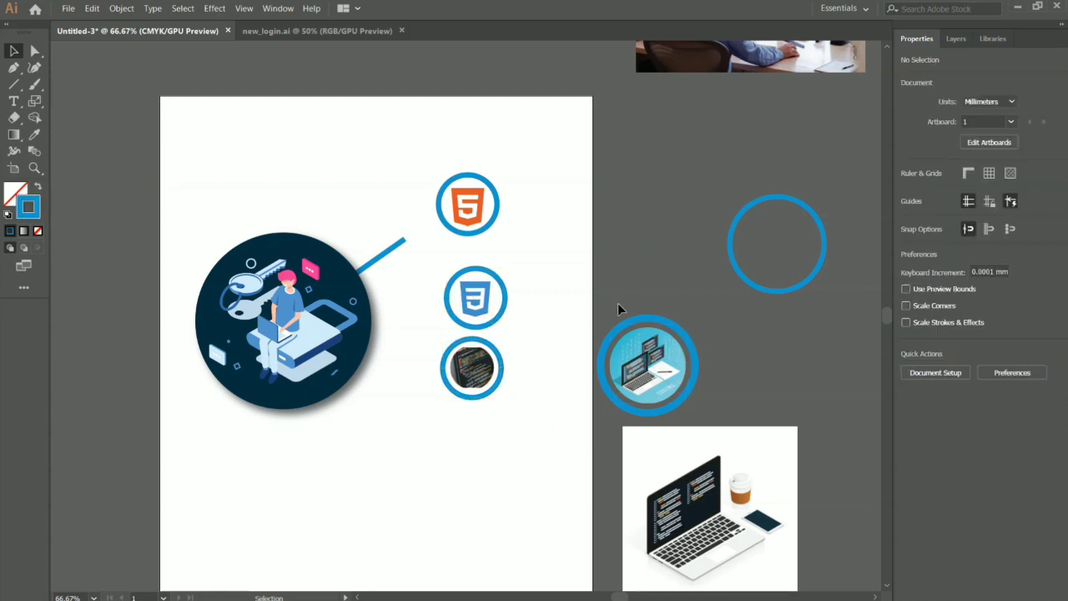
- Resize the laptop icon to 28.355 mm square
{"action": "left_click", "coordinate": [714, 400]}
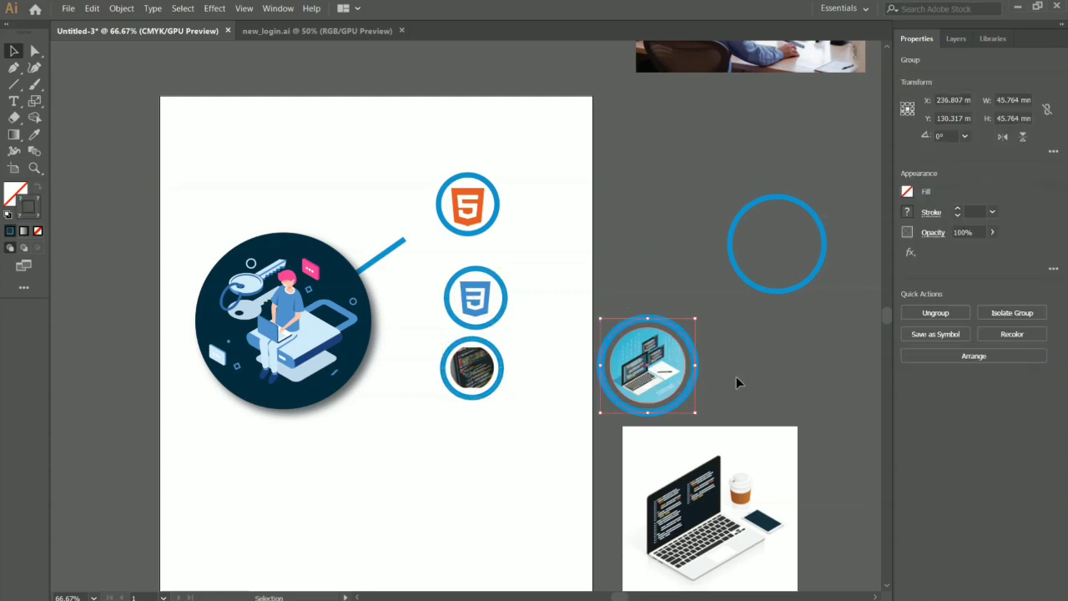
{"action": "double_click", "coordinate": [1019, 98]}
{"action": "key", "text": "BackSpace"}
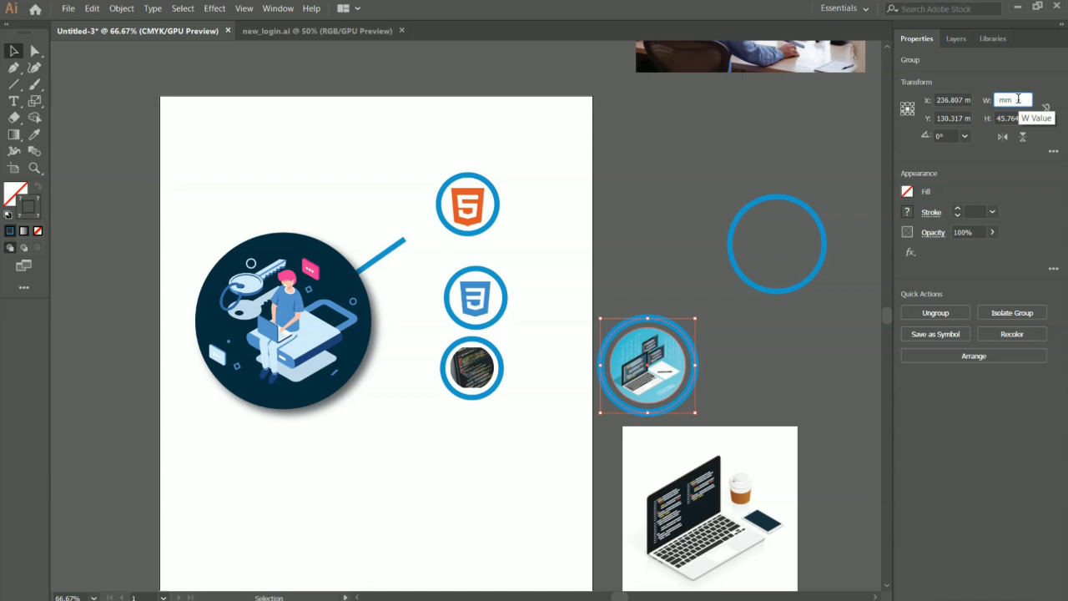
{"action": "type", "text": "28.355"}
{"action": "double_click", "coordinate": [1018, 120]}
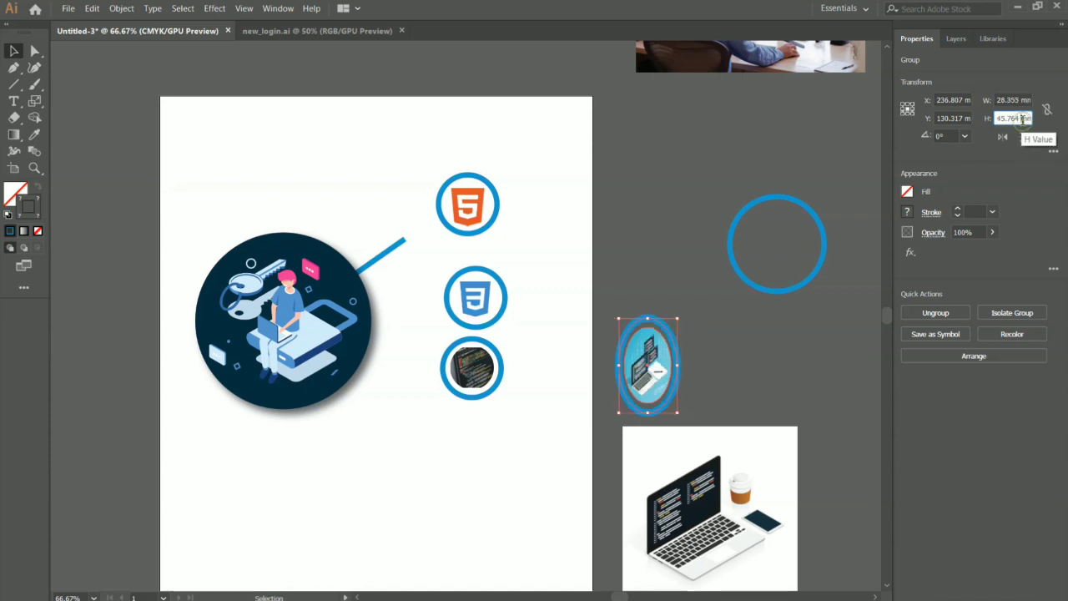
{"action": "type", "text": "28.355"}
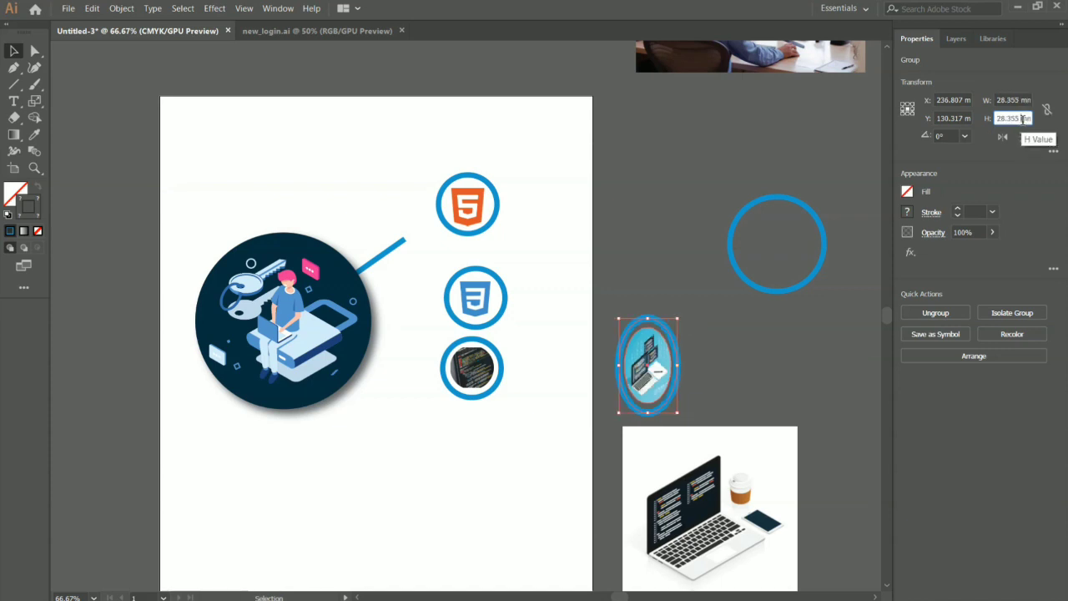
{"action": "left_click", "coordinate": [756, 157]}
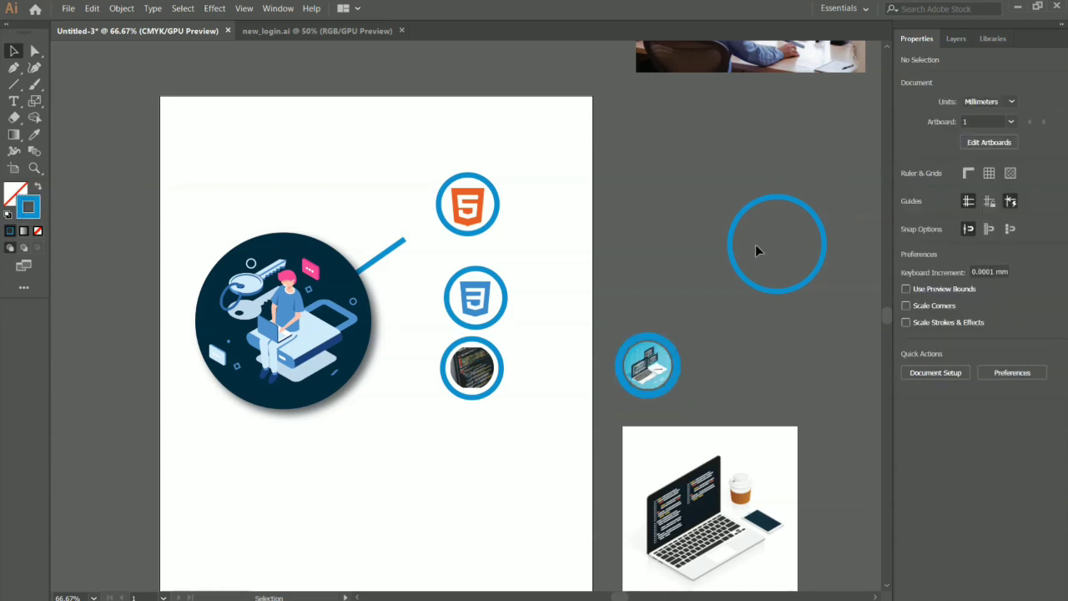
- Ungroup the laptop icon's ring and image, then reselect the icon
{"action": "left_click", "coordinate": [665, 394]}
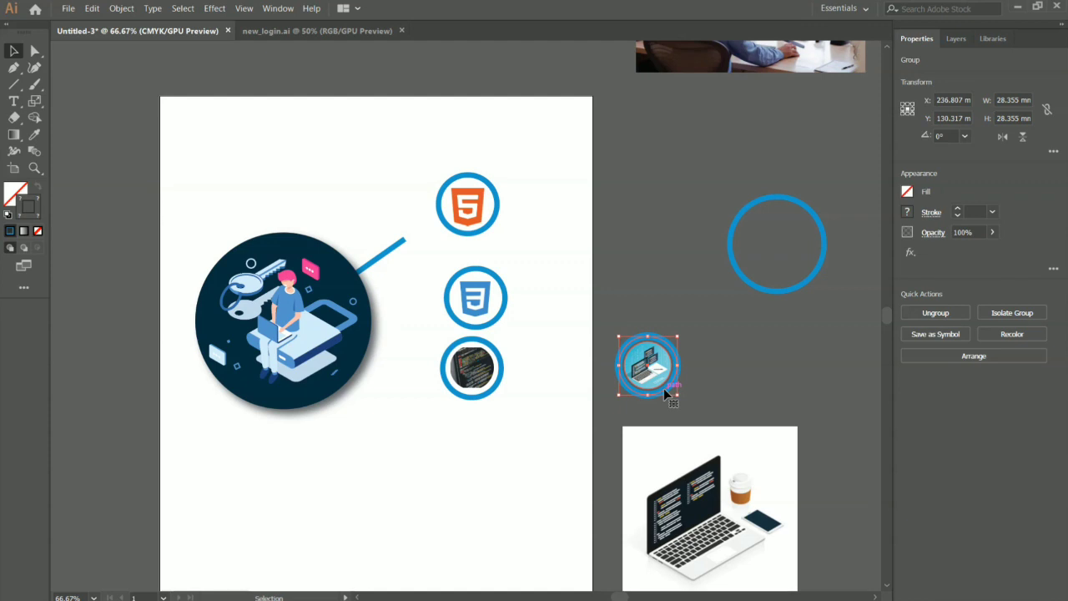
{"action": "right_click", "coordinate": [664, 390]}
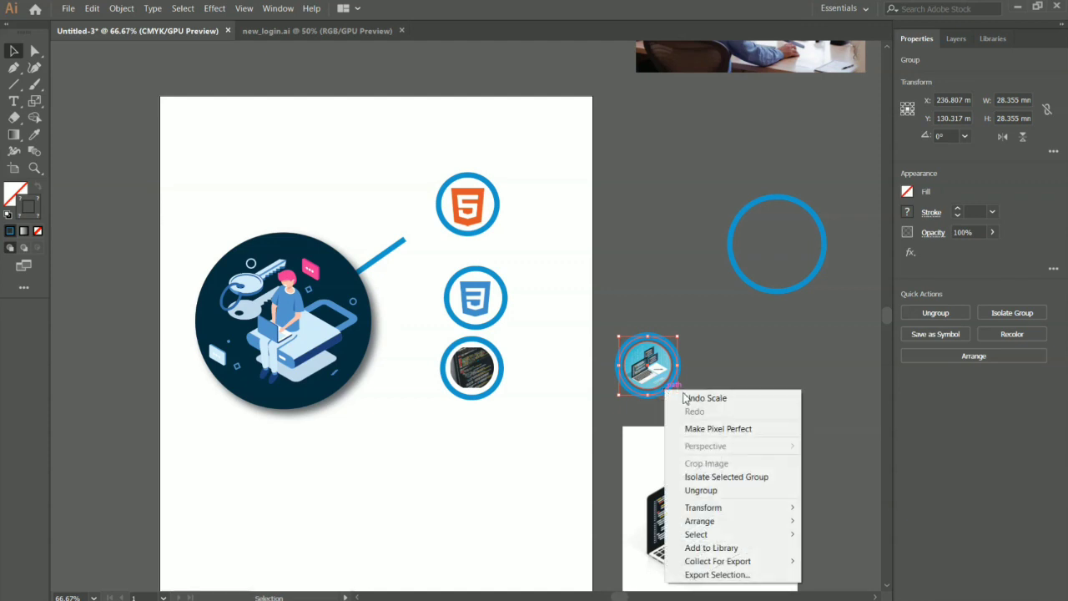
{"action": "left_click", "coordinate": [738, 491]}
{"action": "left_click", "coordinate": [712, 404]}
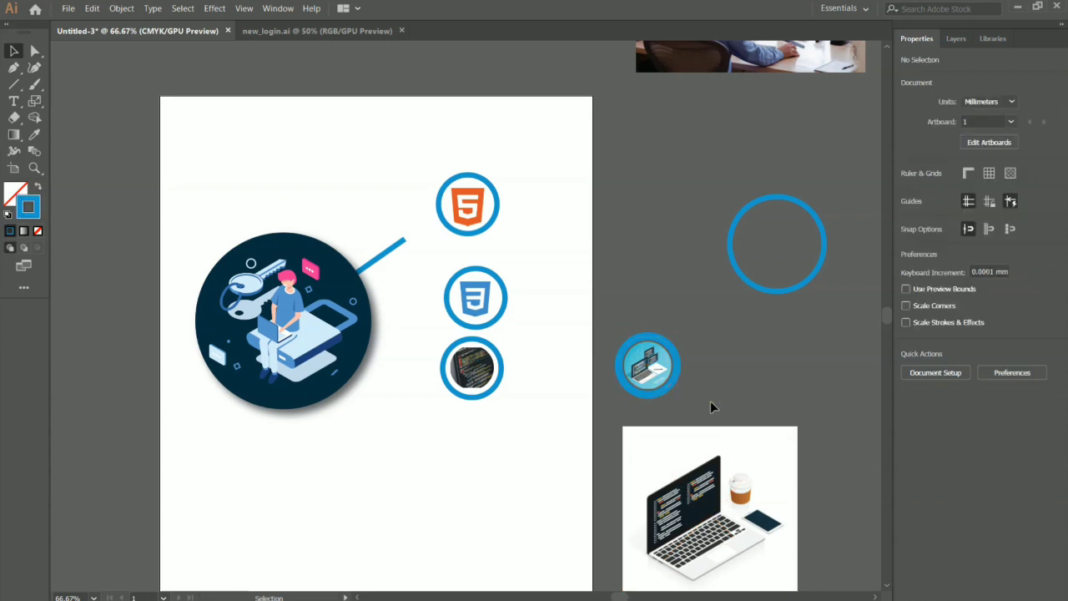
{"action": "left_click", "coordinate": [655, 393]}
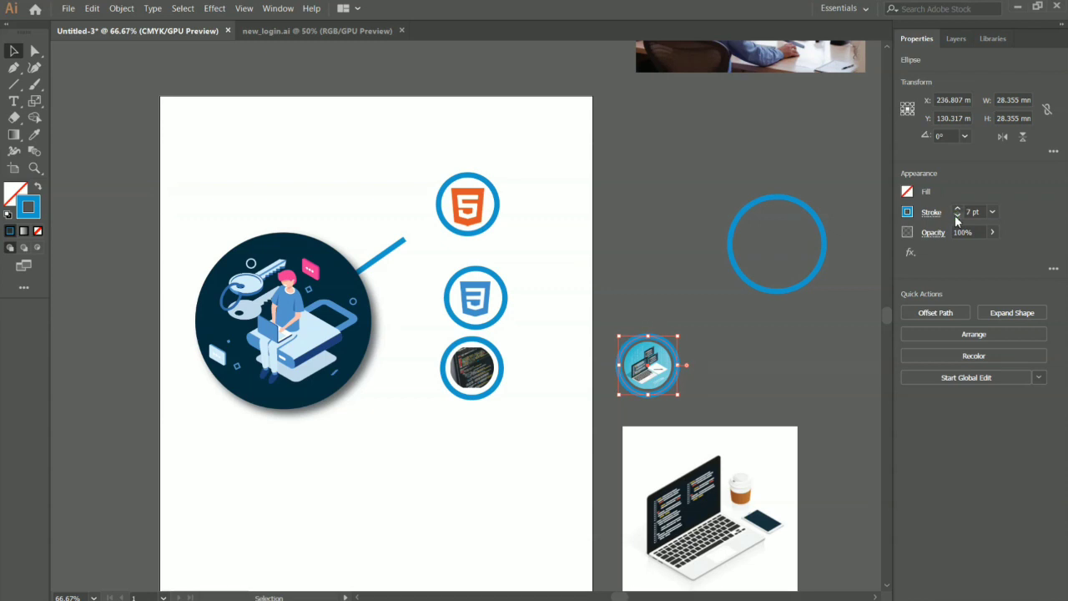
{"action": "left_click", "coordinate": [766, 354]}
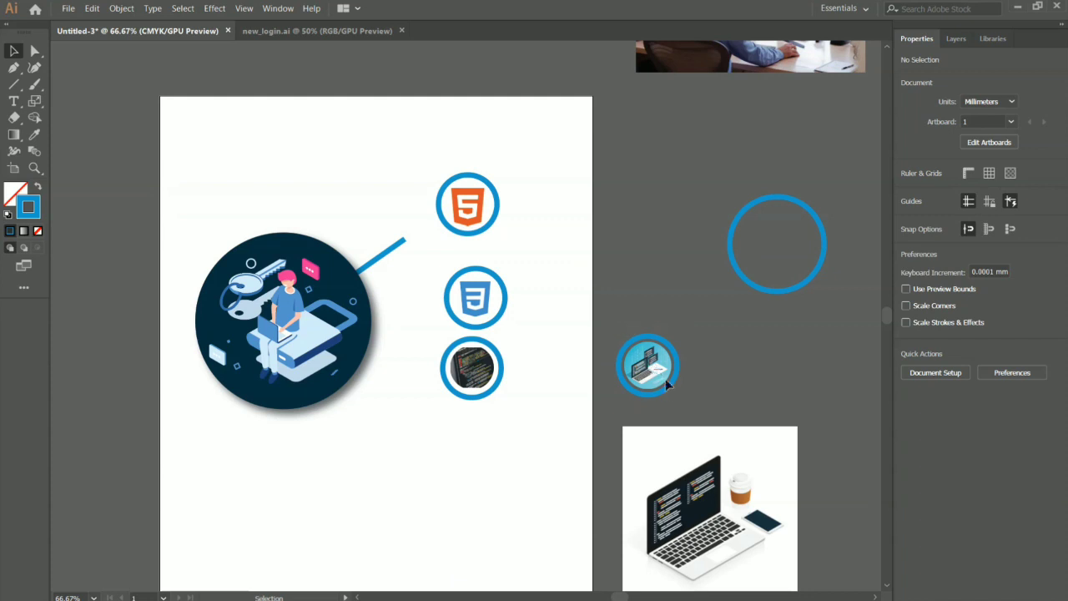
{"action": "left_click", "coordinate": [681, 404]}
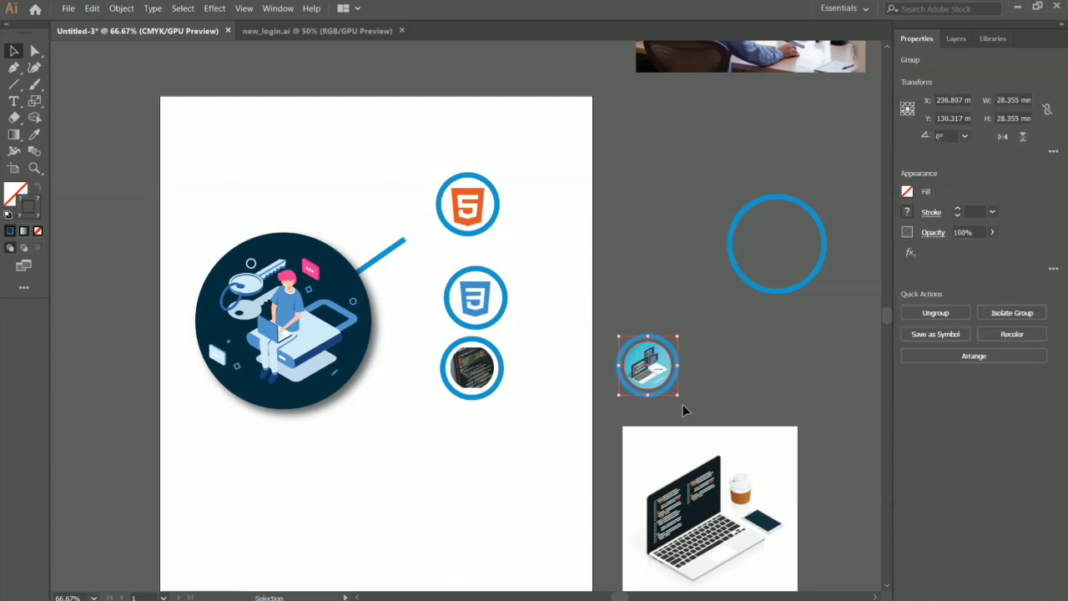
- Move the laptop badge onto the artboard and shuffle the code-image badge aside
{"action": "left_click_drag", "start_coordinate": [648, 371], "coordinate": [420, 440]}
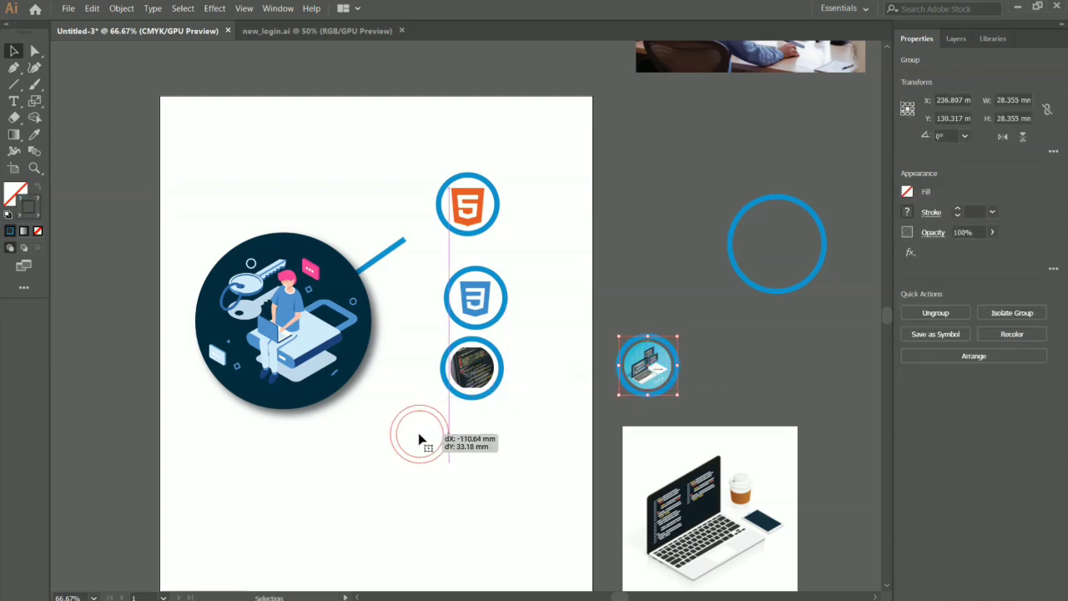
{"action": "left_click_drag", "start_coordinate": [472, 366], "coordinate": [665, 342]}
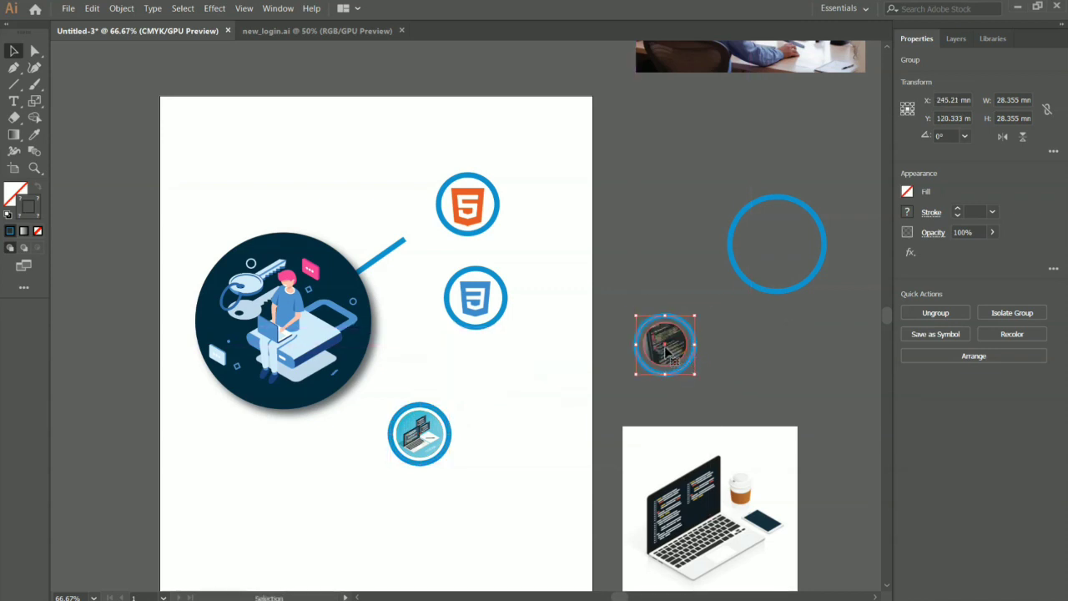
{"action": "double_click", "coordinate": [665, 349]}
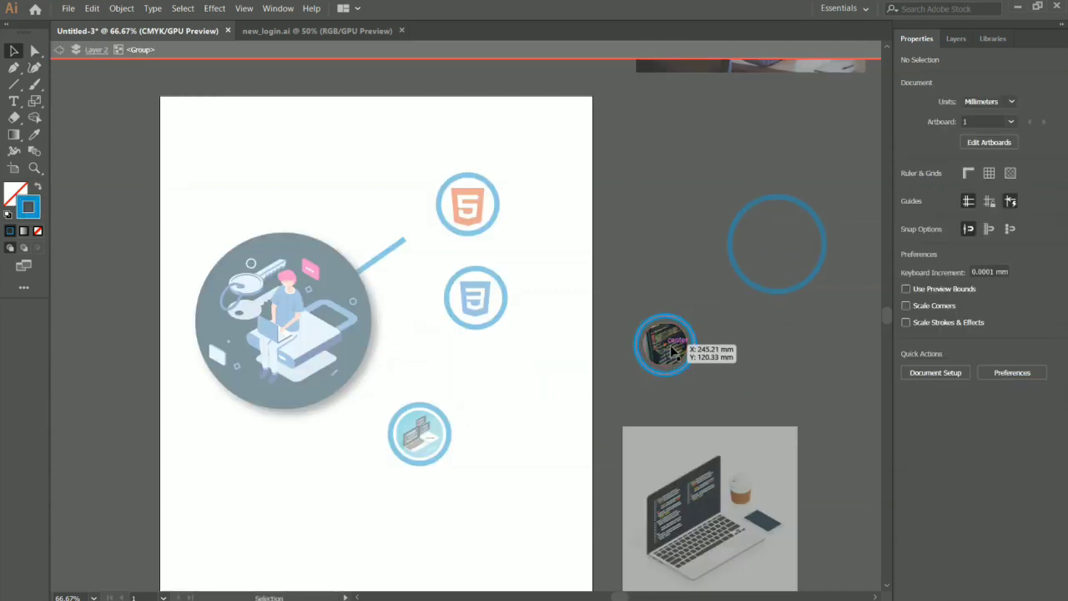
{"action": "left_click_drag", "start_coordinate": [671, 350], "coordinate": [672, 351]}
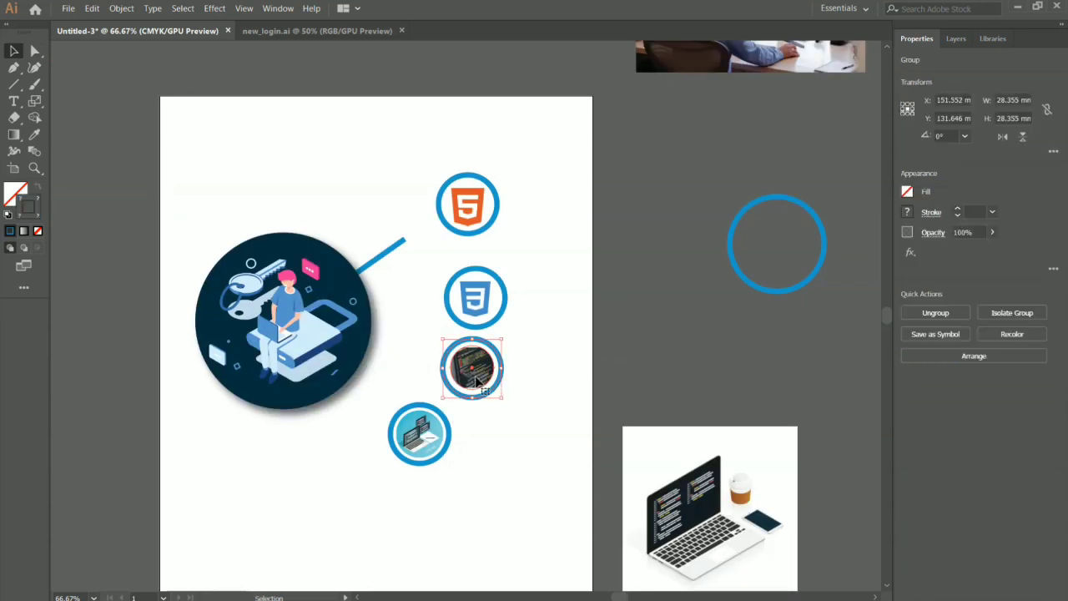
- Ungroup the code-image badge, try enlarging it, then undo the resize
{"action": "right_click", "coordinate": [477, 380]}
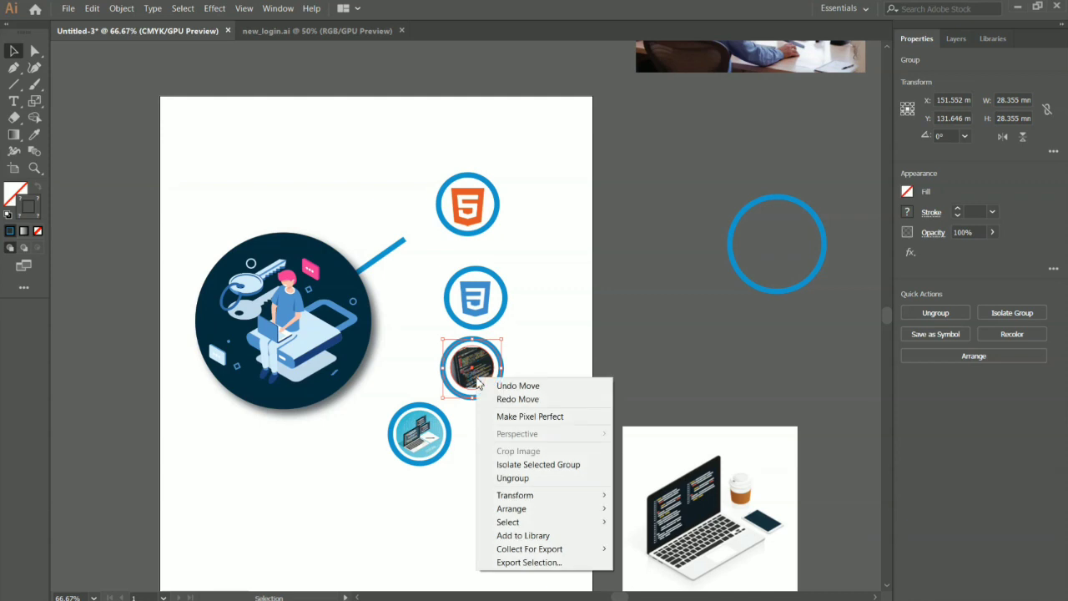
{"action": "left_click", "coordinate": [502, 478]}
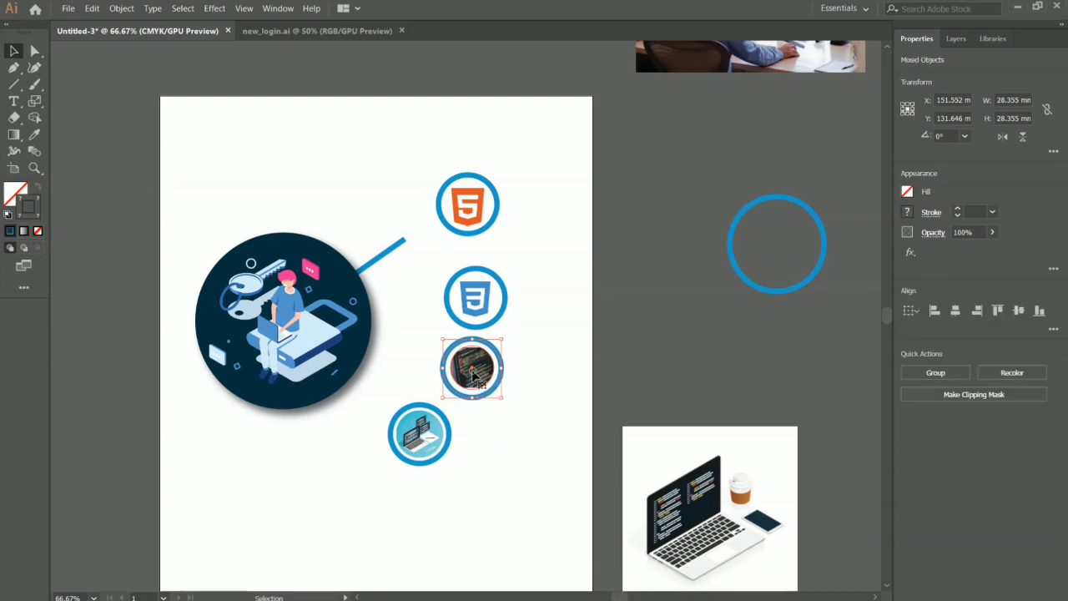
{"action": "left_click_drag", "start_coordinate": [502, 397], "coordinate": [506, 405]}
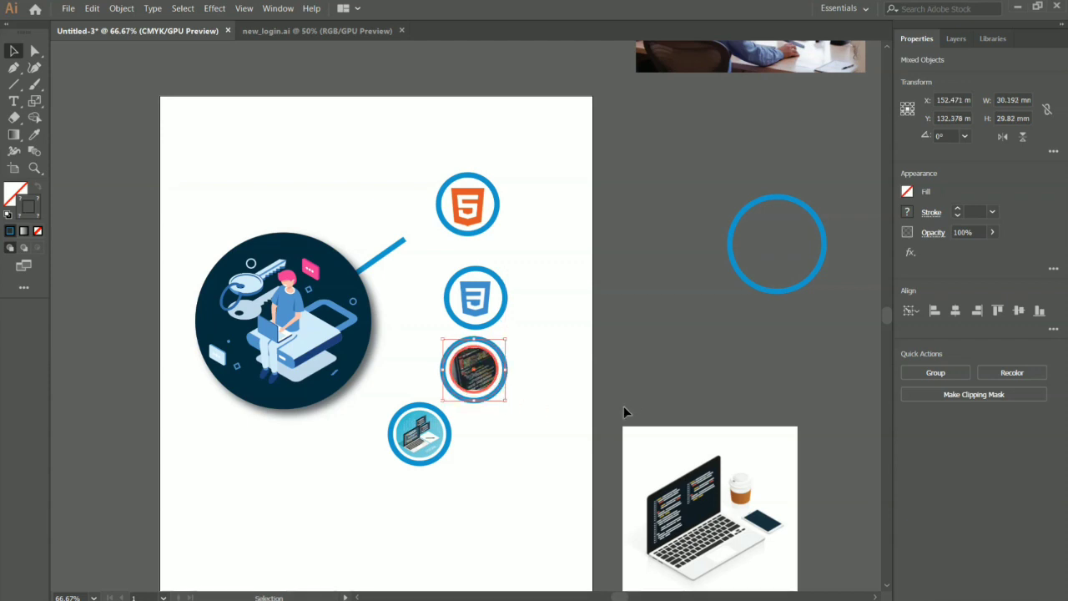
{"action": "left_click", "coordinate": [646, 374]}
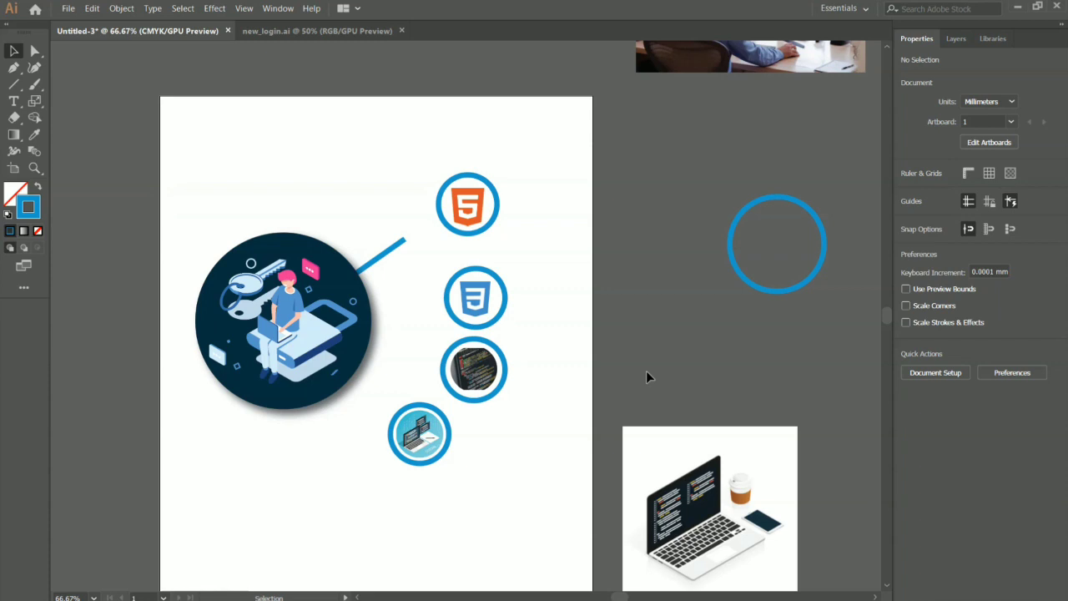
{"action": "key", "text": "ctrl+z"}
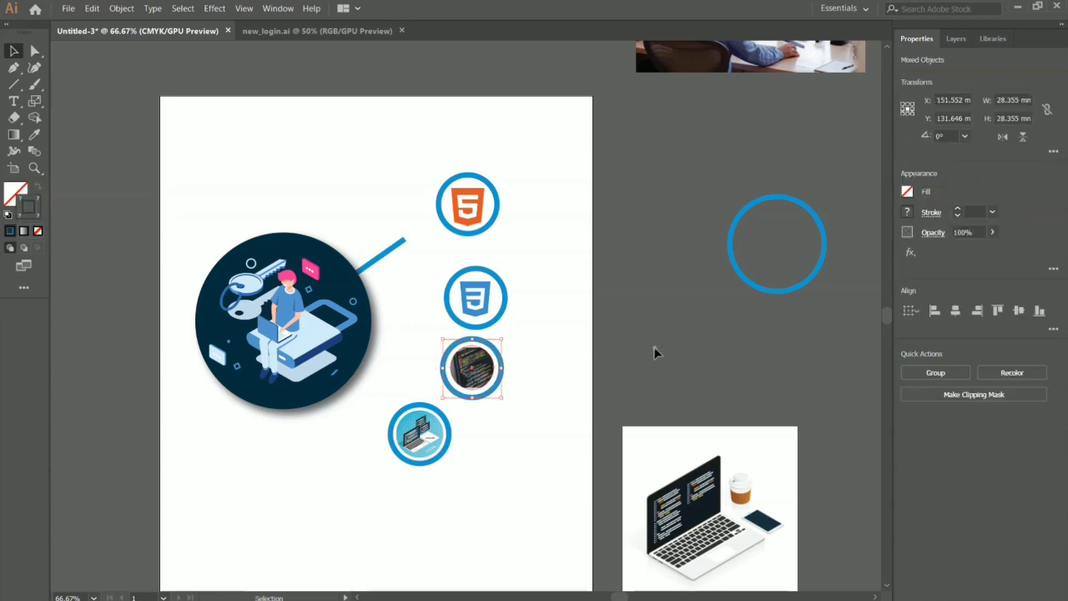
{"action": "left_click", "coordinate": [656, 353]}
- Move the HTML5 badge onto the connector's end and shift the CSS3 badge left
{"action": "left_click_drag", "start_coordinate": [471, 223], "coordinate": [447, 246]}
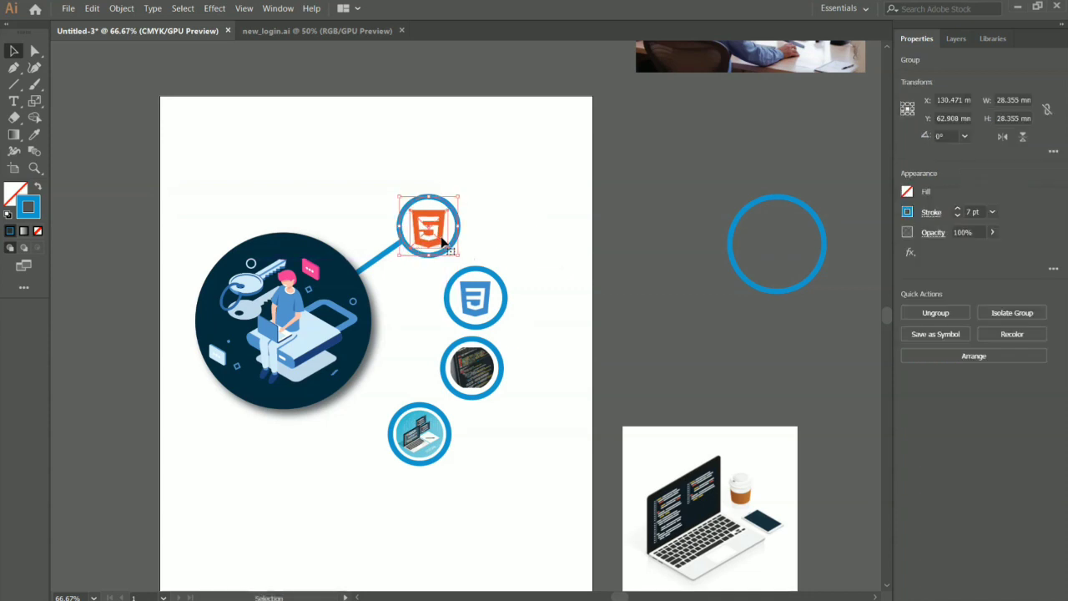
{"action": "left_click", "coordinate": [501, 235]}
{"action": "left_click_drag", "start_coordinate": [482, 288], "coordinate": [459, 284]}
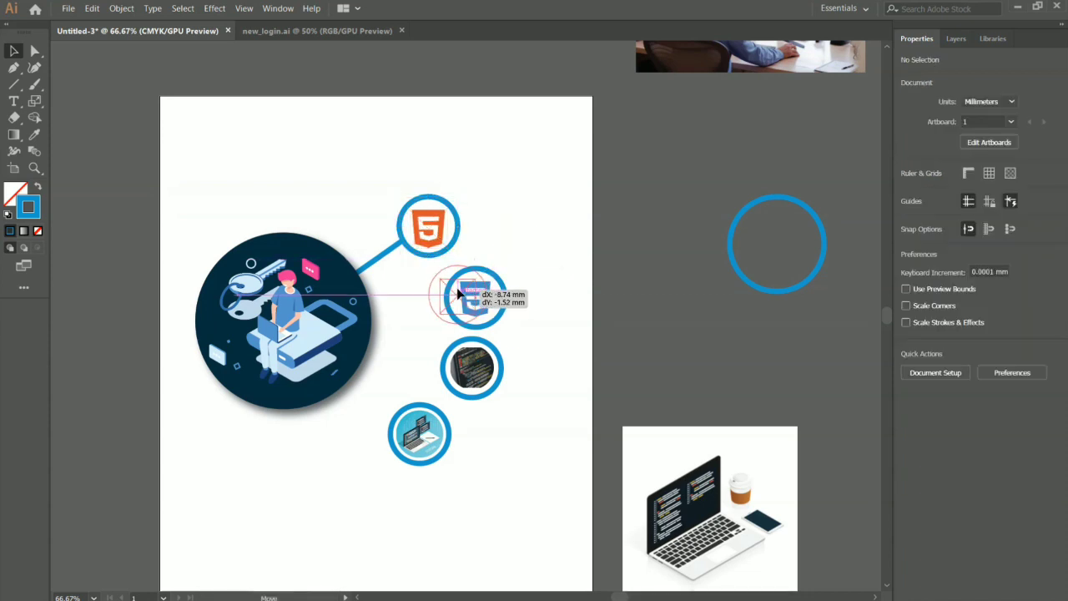
- Reposition the code photo in its ring and clip it to the circle with Ctrl+7
{"action": "mouse_move", "coordinate": [471, 387]}
{"action": "left_mouse_down"}
{"action": "mouse_move", "coordinate": [450, 381]}
{"action": "mouse_move", "coordinate": [473, 367]}
{"action": "left_mouse_up"}
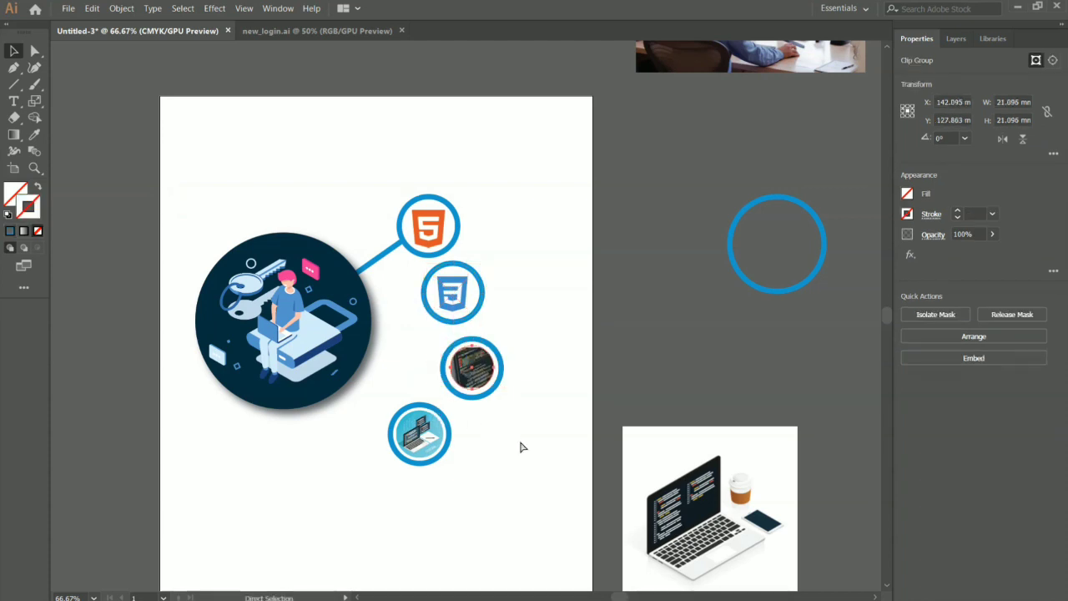
{"action": "left_click", "coordinate": [523, 464]}
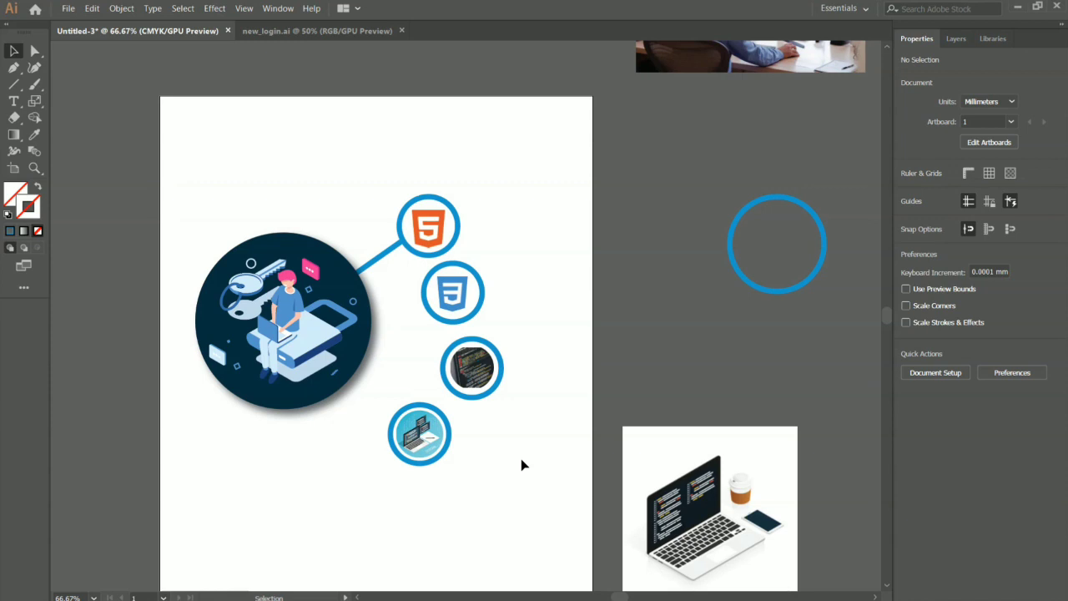
{"action": "left_click_drag", "start_coordinate": [533, 330], "coordinate": [465, 392]}
{"action": "key", "text": "ctrl+7"}
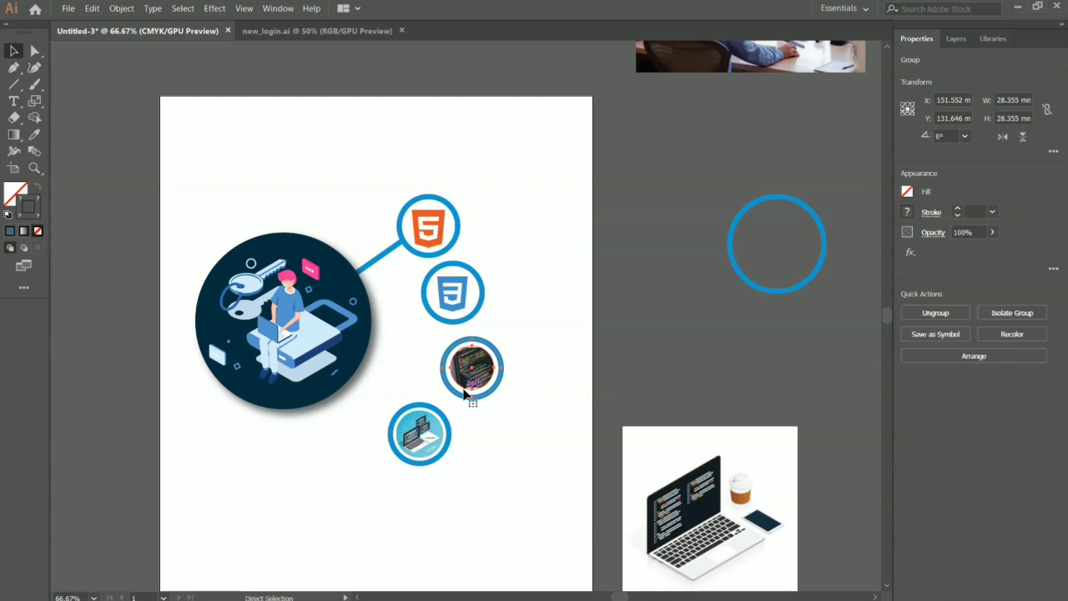
{"action": "left_click", "coordinate": [544, 481]}
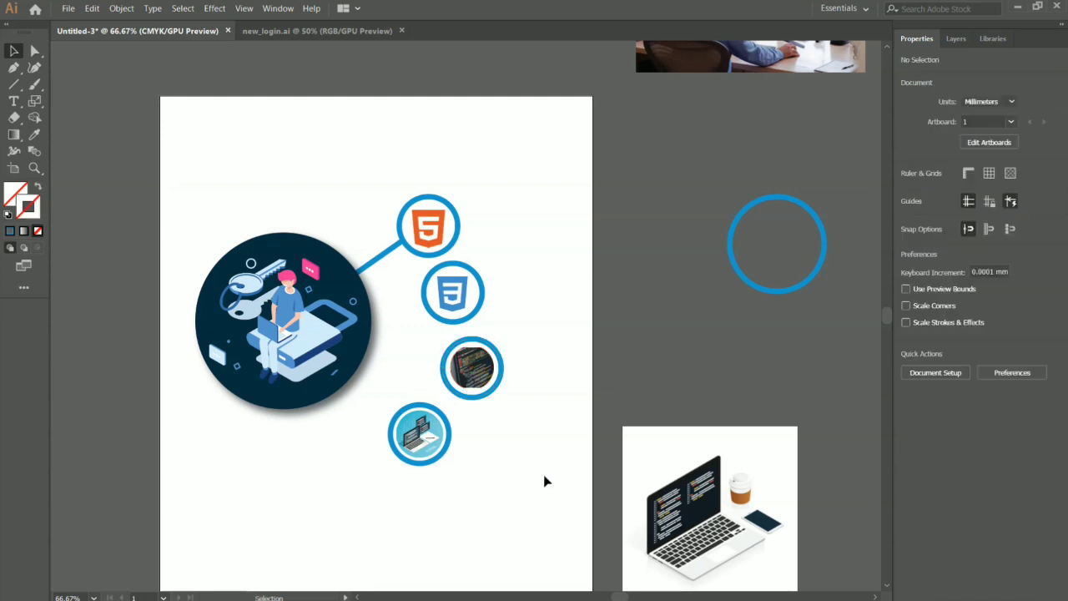
- Draw a large ellipse with a #0EE0B8 teal outline, scaled up to enclose all badges
{"action": "right_click", "coordinate": [14, 85]}
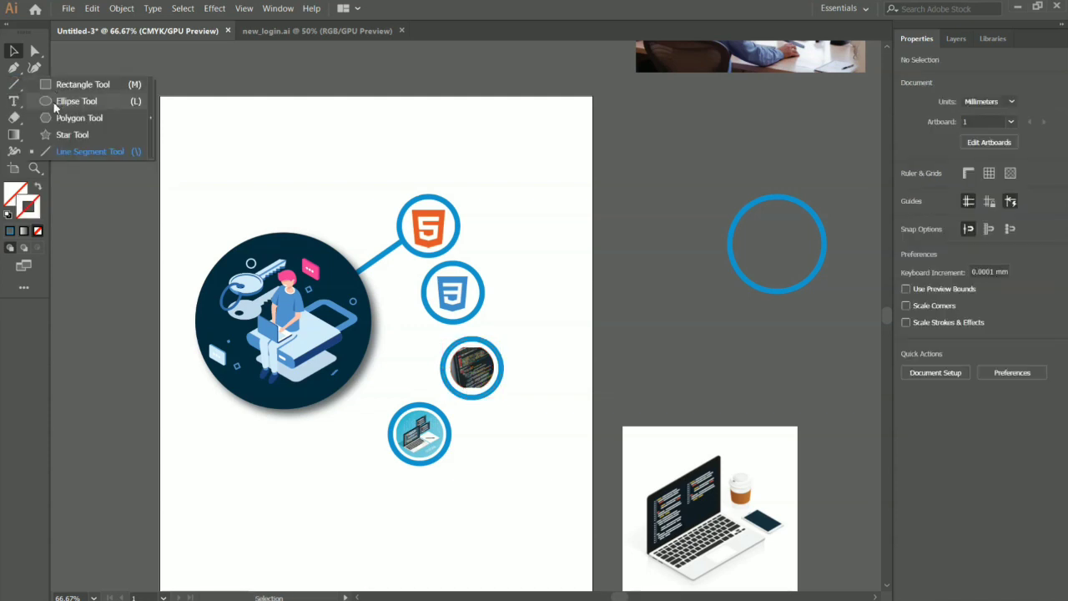
{"action": "left_click", "coordinate": [60, 101]}
{"action": "left_click_drag", "start_coordinate": [201, 166], "coordinate": [479, 511]}
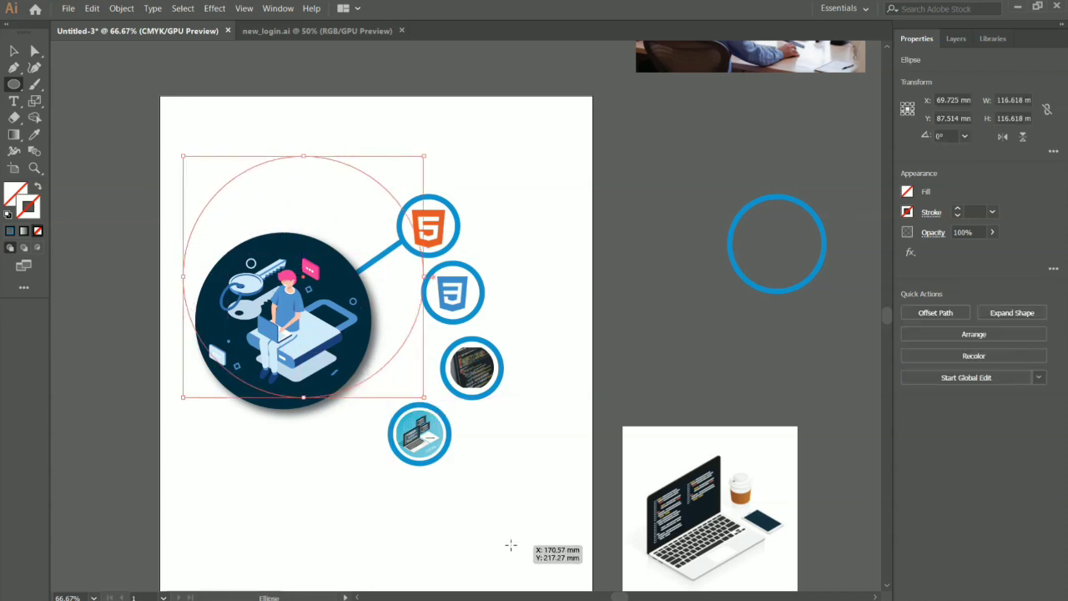
{"action": "double_click", "coordinate": [38, 210]}
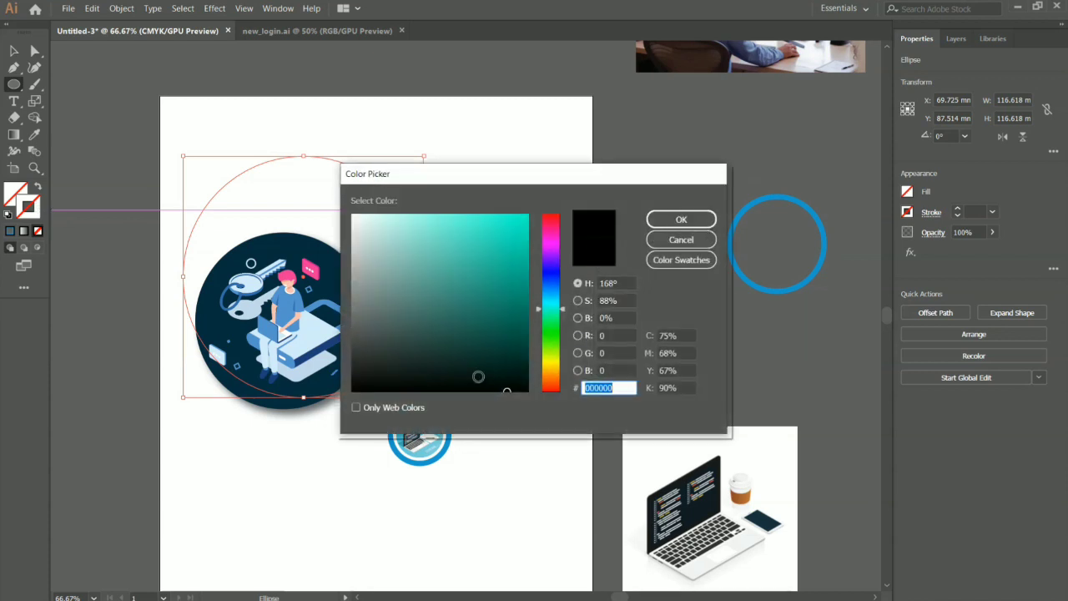
{"action": "mouse_move", "coordinate": [479, 376]}
{"action": "left_mouse_down"}
{"action": "mouse_move", "coordinate": [432, 298]}
{"action": "mouse_move", "coordinate": [517, 234]}
{"action": "left_mouse_up"}
{"action": "left_click", "coordinate": [656, 220]}
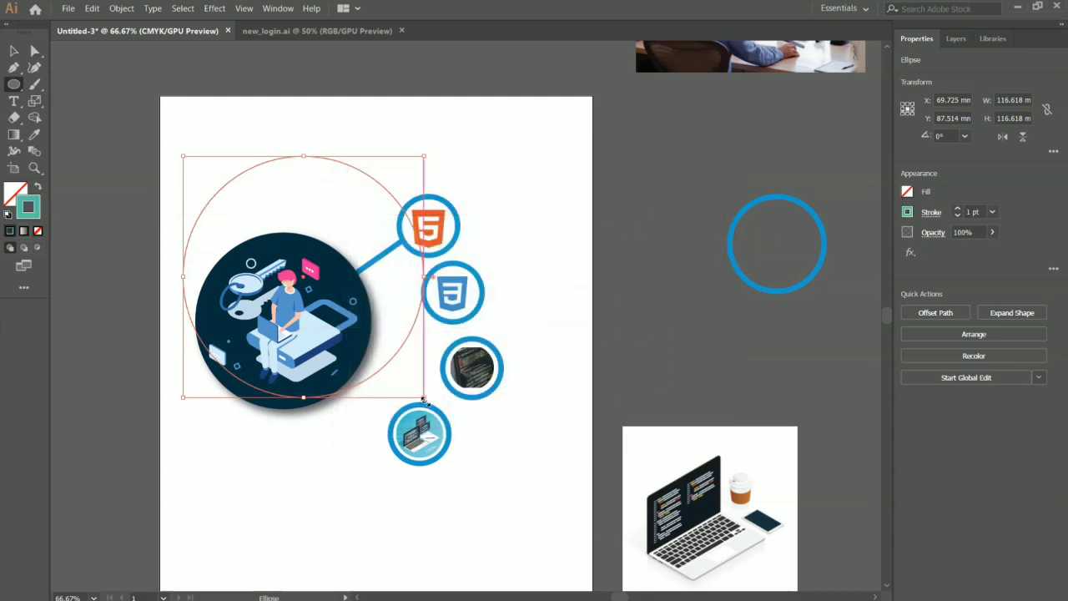
{"action": "left_click_drag", "start_coordinate": [424, 396], "coordinate": [524, 497]}
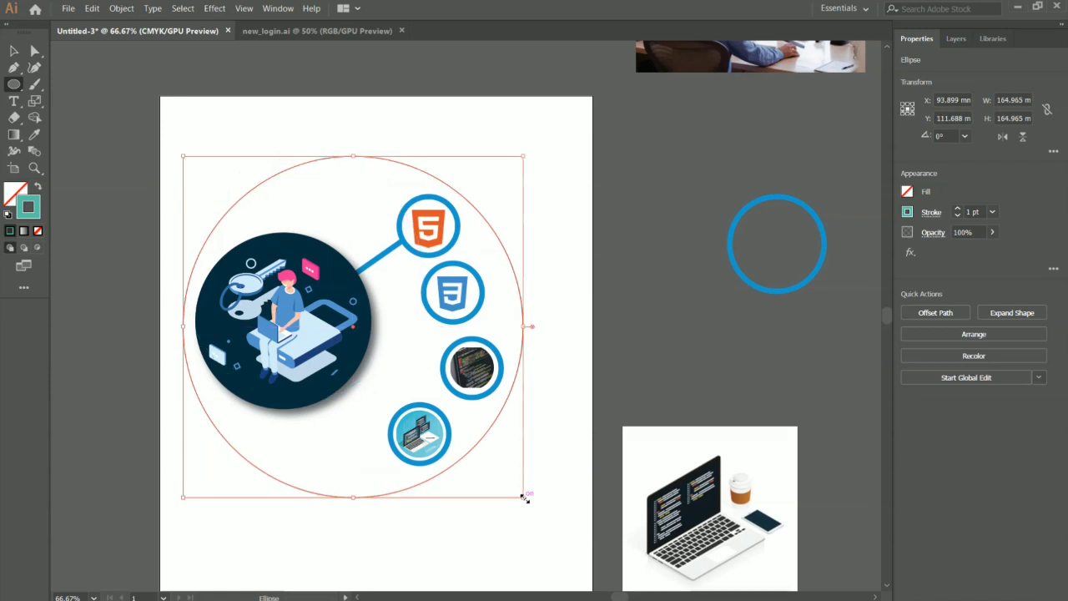
{"action": "left_click", "coordinate": [14, 50]}
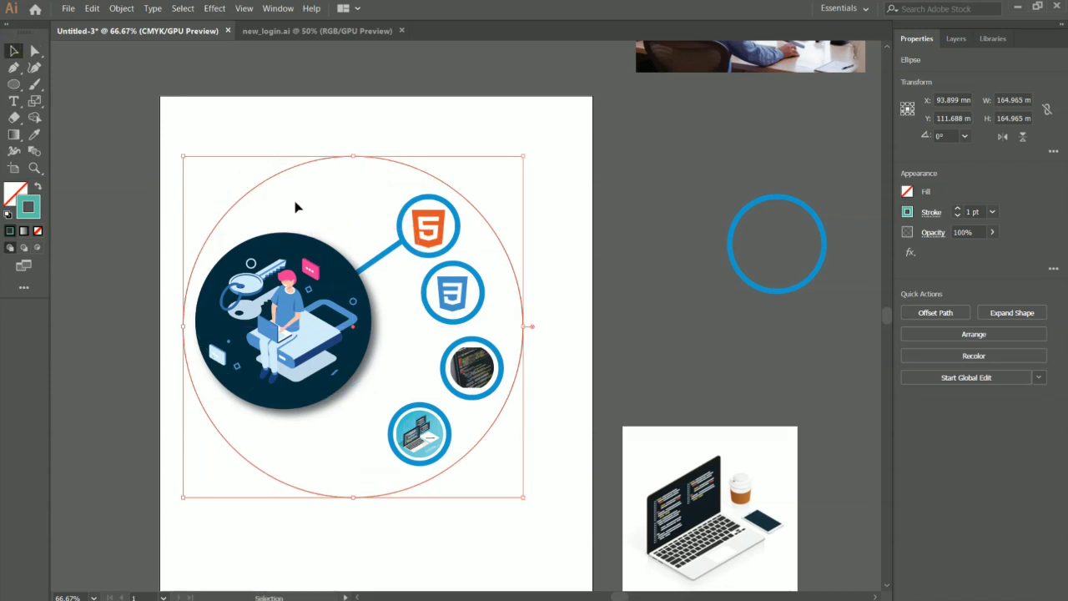
- Move the teal circle left so the badges sit on its edge, and redirect the connector
{"action": "left_click", "coordinate": [265, 201]}
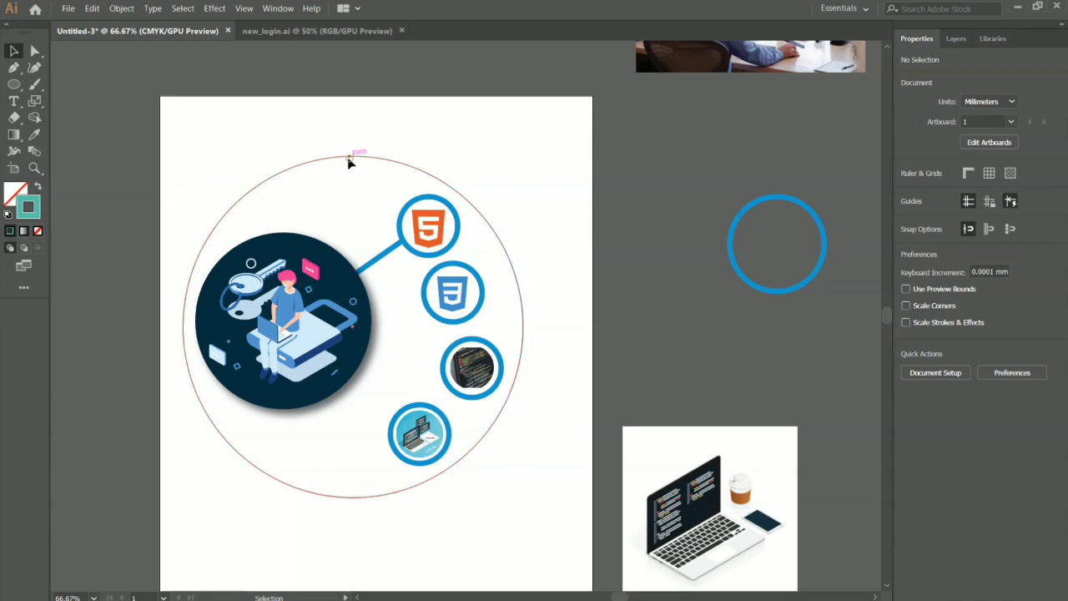
{"action": "left_click_drag", "start_coordinate": [350, 162], "coordinate": [294, 159]}
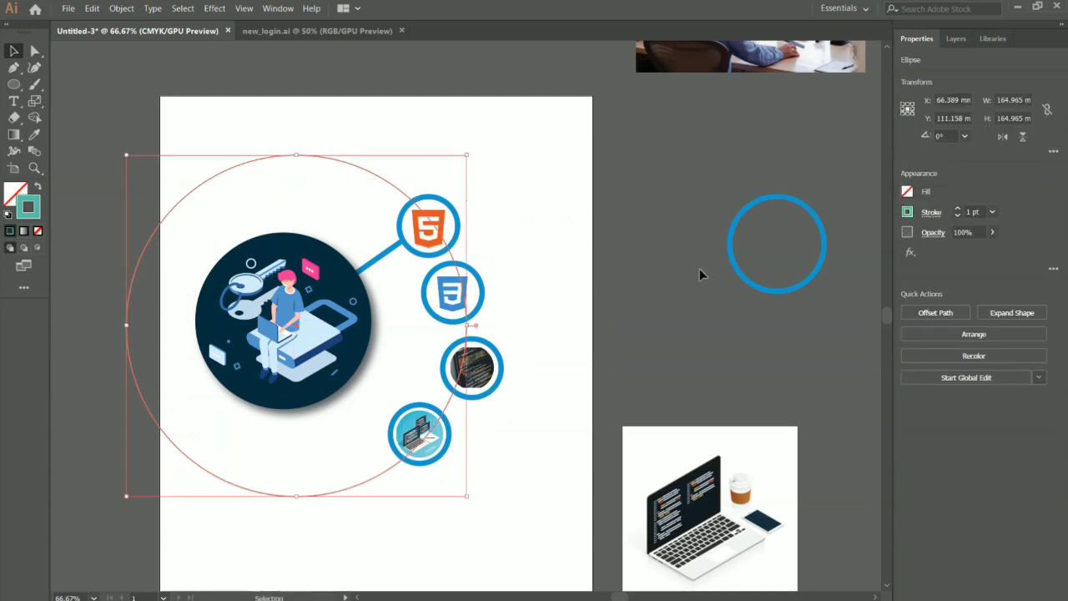
{"action": "left_click", "coordinate": [378, 264]}
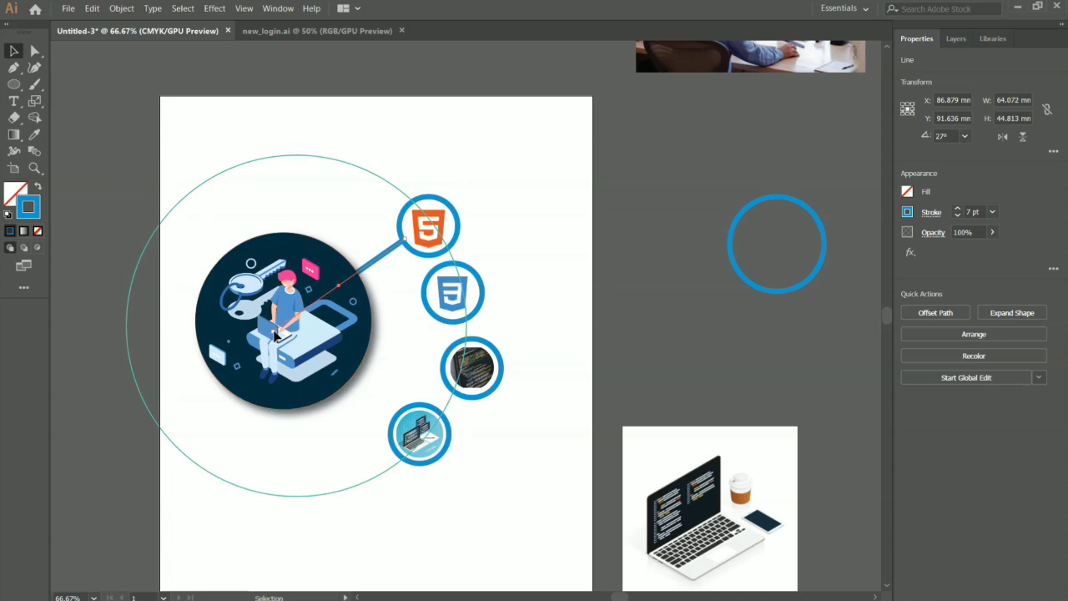
{"action": "mouse_move", "coordinate": [275, 334]}
{"action": "left_mouse_down"}
{"action": "mouse_move", "coordinate": [304, 332]}
{"action": "mouse_move", "coordinate": [409, 375]}
{"action": "left_mouse_up"}
- Move the illustration right and angle the connector toward the circle's centre
{"action": "mouse_move", "coordinate": [320, 322]}
{"action": "left_mouse_down"}
{"action": "mouse_move", "coordinate": [625, 268]}
{"action": "mouse_move", "coordinate": [629, 251]}
{"action": "left_mouse_up"}
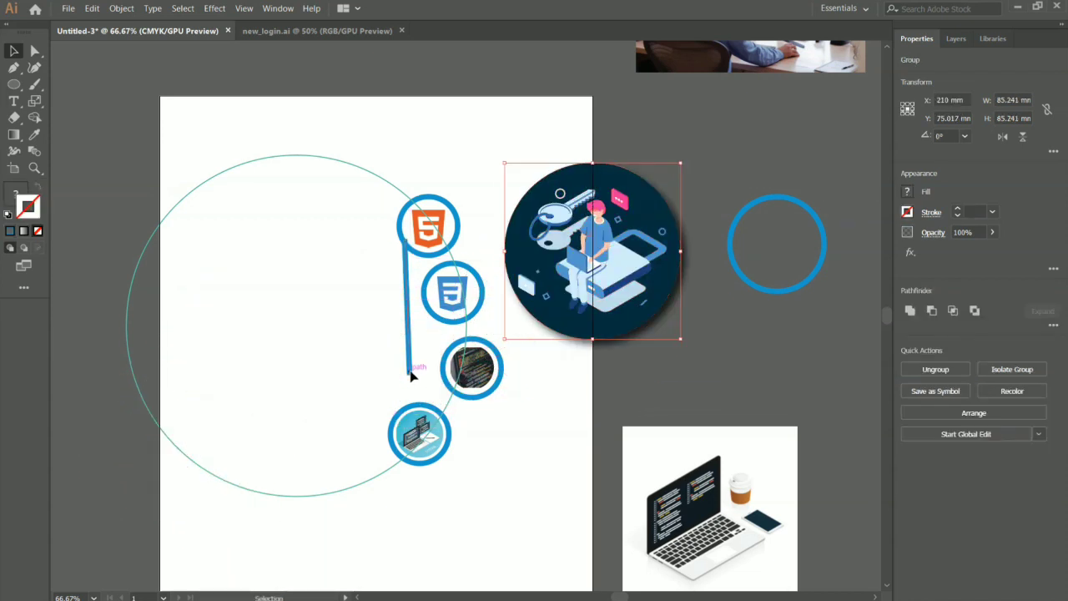
{"action": "left_click_drag", "start_coordinate": [408, 374], "coordinate": [334, 342]}
{"action": "key", "text": "ctrl+z"}
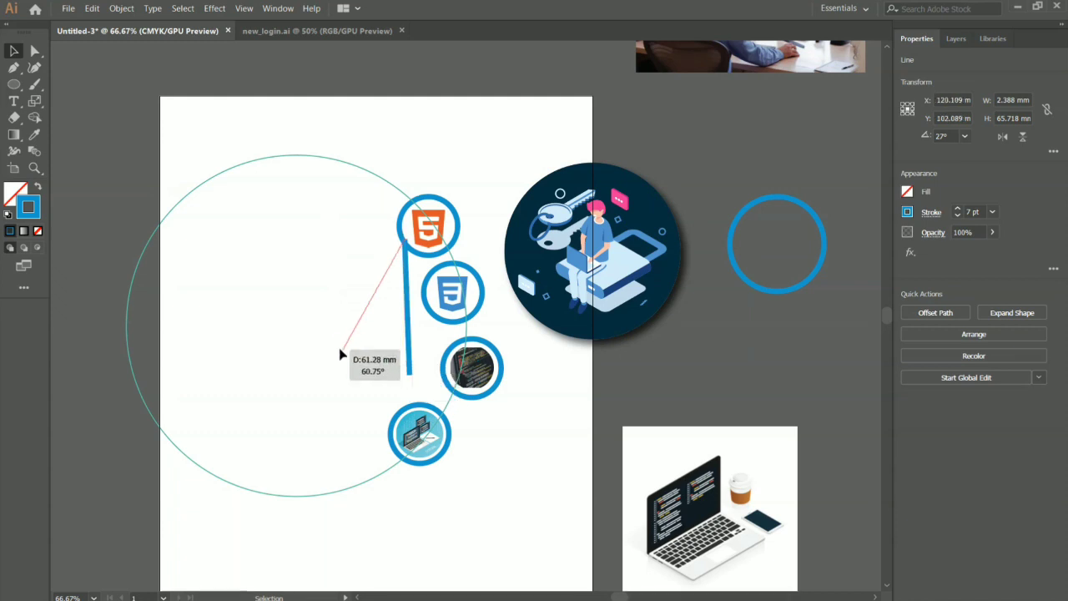
{"action": "left_click_drag", "start_coordinate": [409, 375], "coordinate": [298, 339]}
{"action": "left_click", "coordinate": [330, 390]}
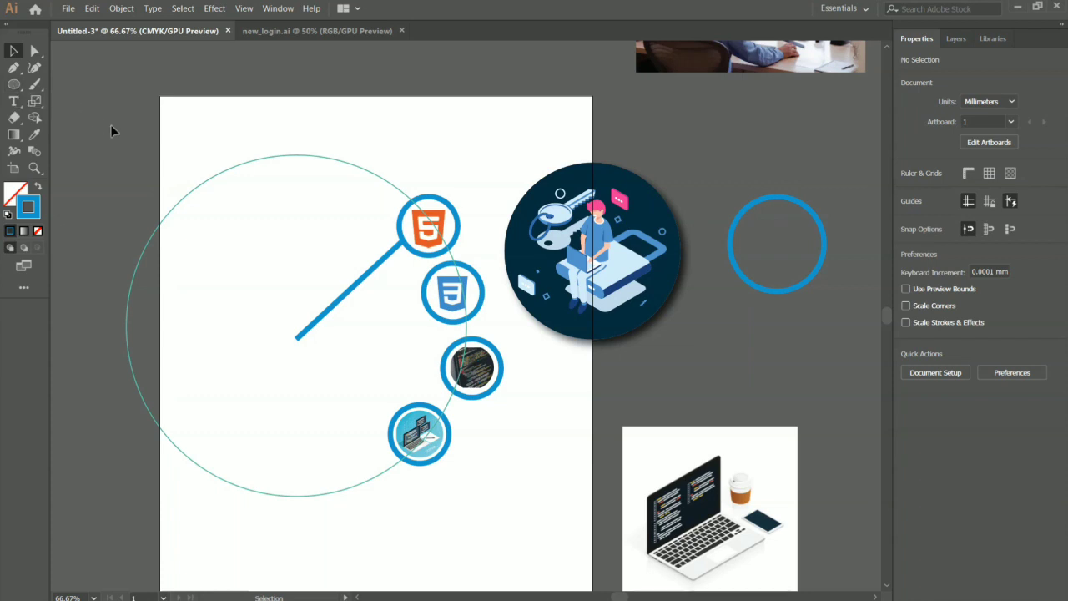
- Nudge the CSS3 and HTML5 badges right onto the circle, leaving isolation mode
{"action": "left_click_drag", "start_coordinate": [451, 292], "coordinate": [466, 302]}
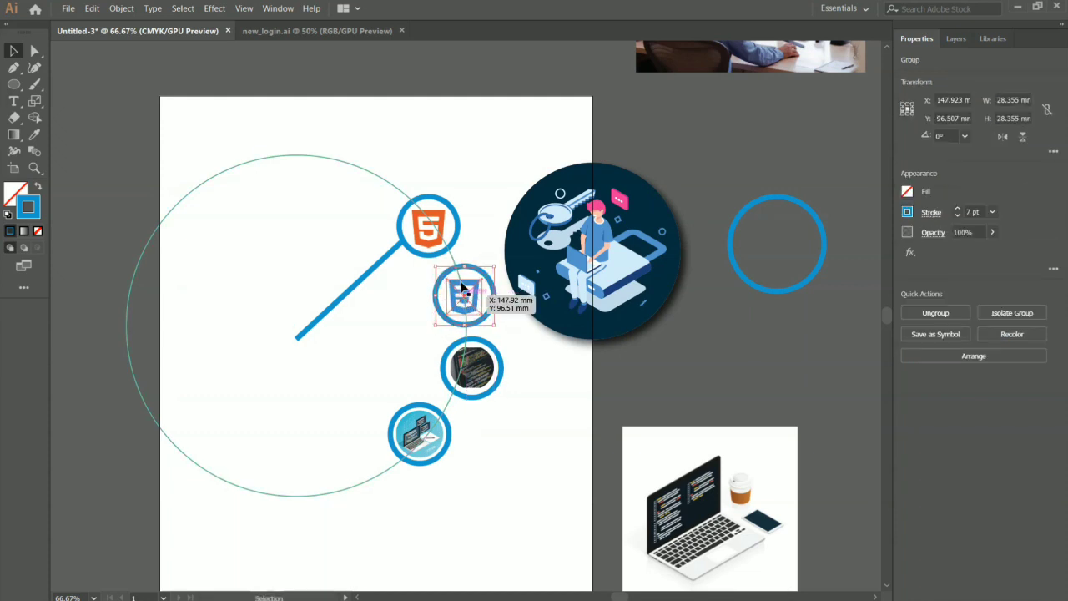
{"action": "left_click_drag", "start_coordinate": [432, 232], "coordinate": [437, 230]}
{"action": "double_click", "coordinate": [437, 231]}
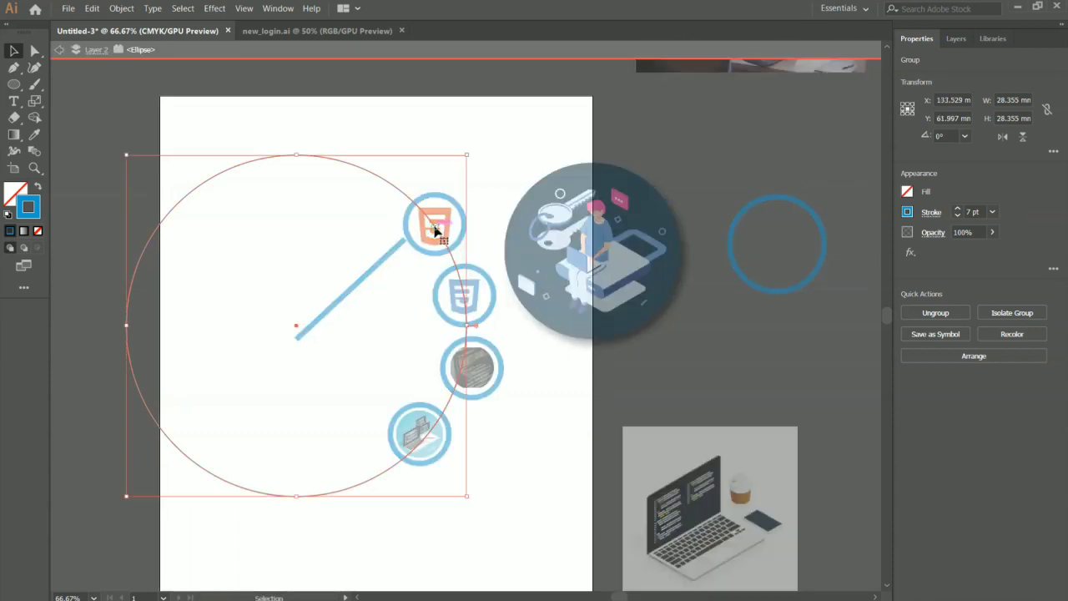
{"action": "left_click", "coordinate": [632, 404]}
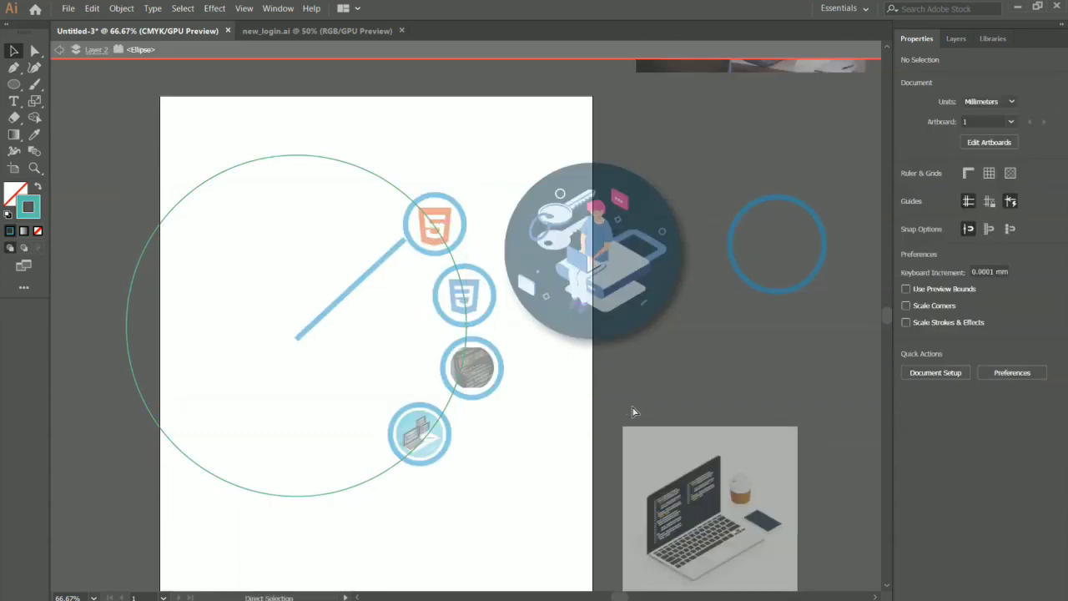
{"action": "double_click", "coordinate": [633, 411]}
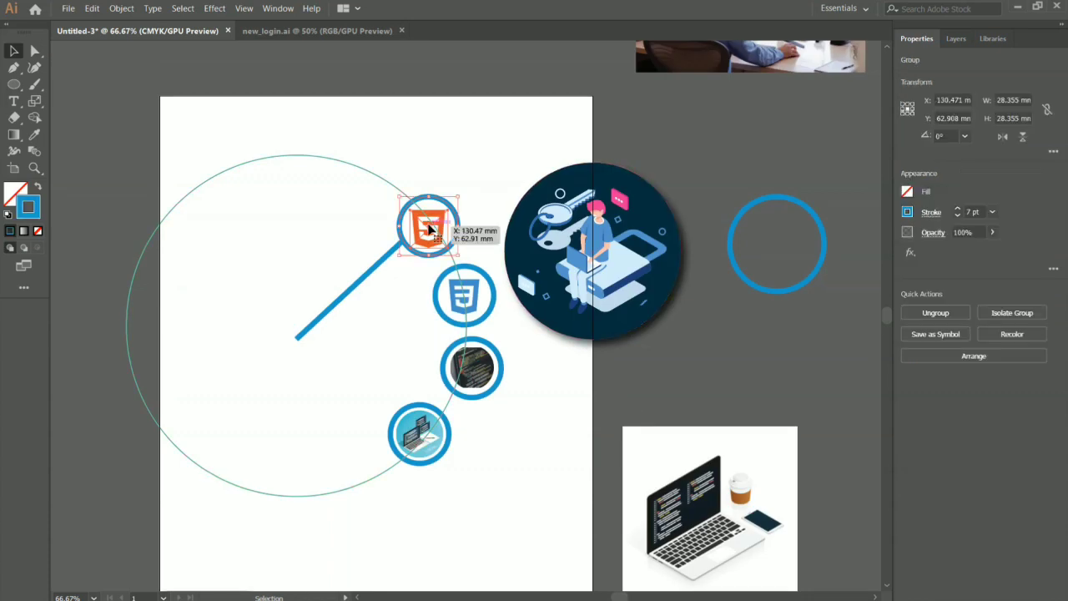
{"action": "left_click_drag", "start_coordinate": [429, 232], "coordinate": [432, 231]}
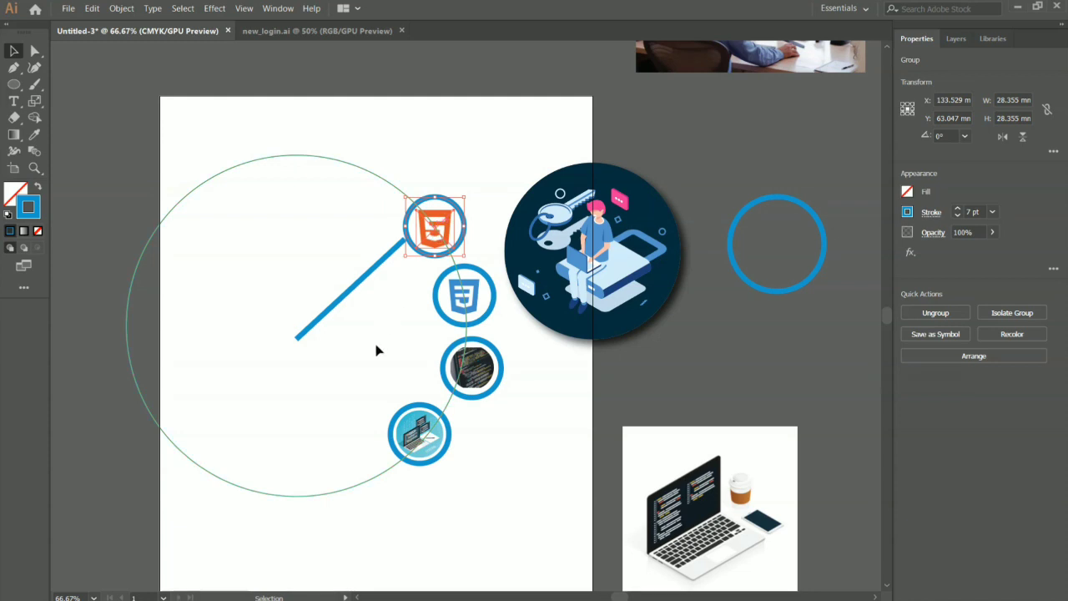
{"action": "left_click", "coordinate": [377, 350]}
- Settle the code image into its ring and shift the laptop icon right onto the circle
{"action": "left_click_drag", "start_coordinate": [479, 378], "coordinate": [466, 400]}
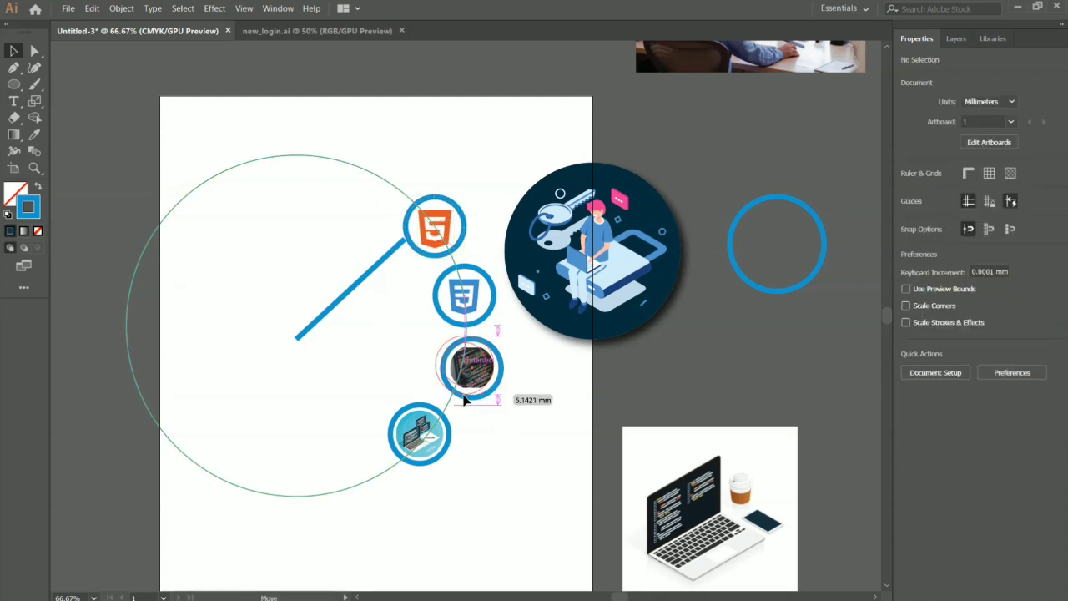
{"action": "left_click_drag", "start_coordinate": [465, 400], "coordinate": [468, 405]}
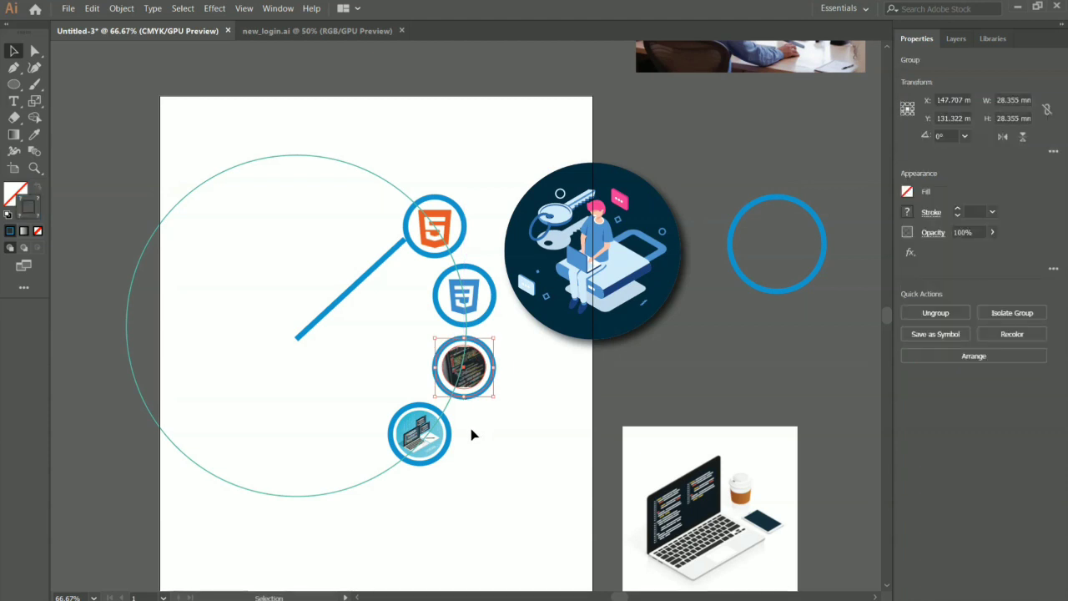
{"action": "left_click", "coordinate": [466, 401]}
{"action": "left_click_drag", "start_coordinate": [429, 465], "coordinate": [442, 466]}
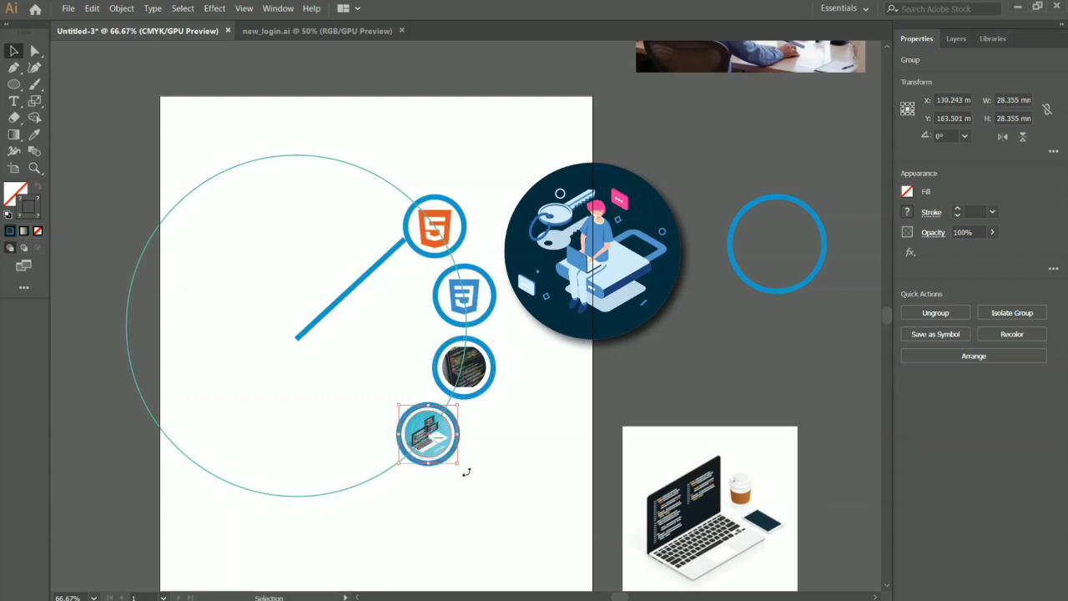
{"action": "left_click", "coordinate": [507, 487]}
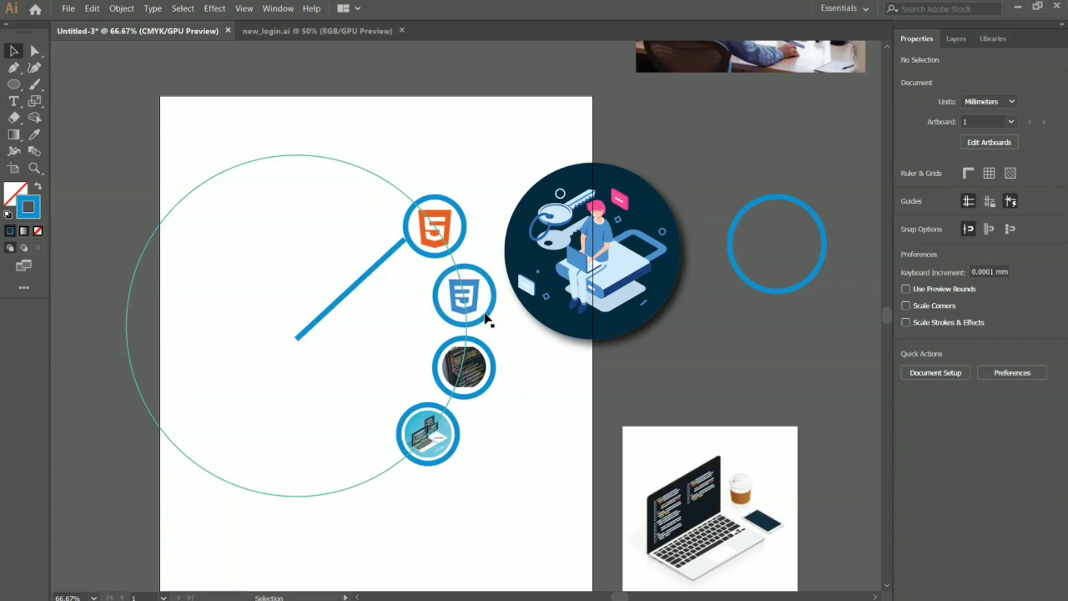
- Realign the CSS3, code and laptop icons along the circle's edge
{"action": "left_click_drag", "start_coordinate": [484, 323], "coordinate": [480, 317]}
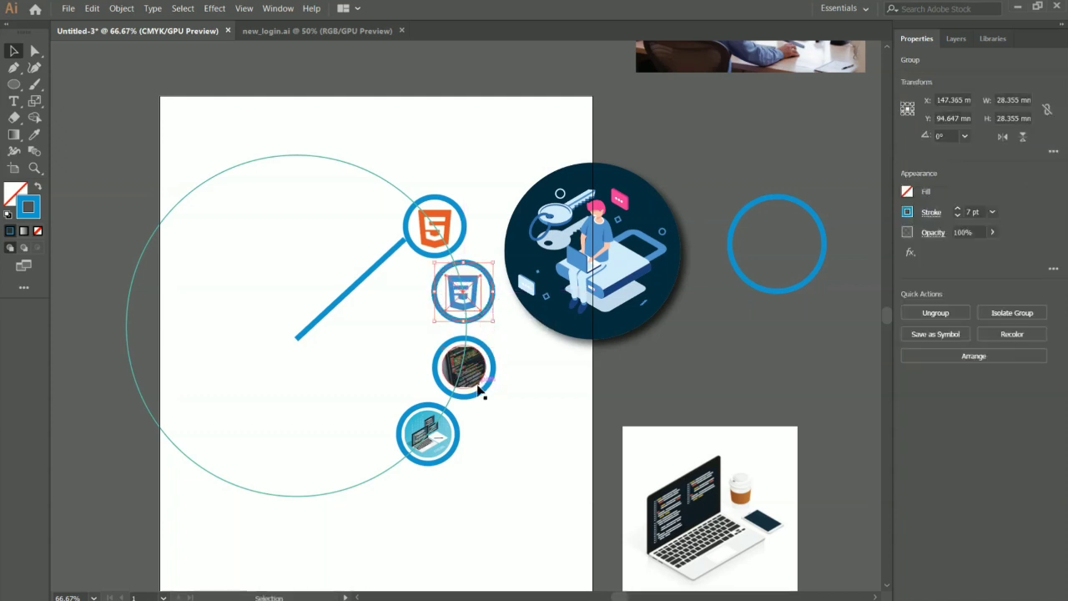
{"action": "left_click_drag", "start_coordinate": [478, 396], "coordinate": [477, 389]}
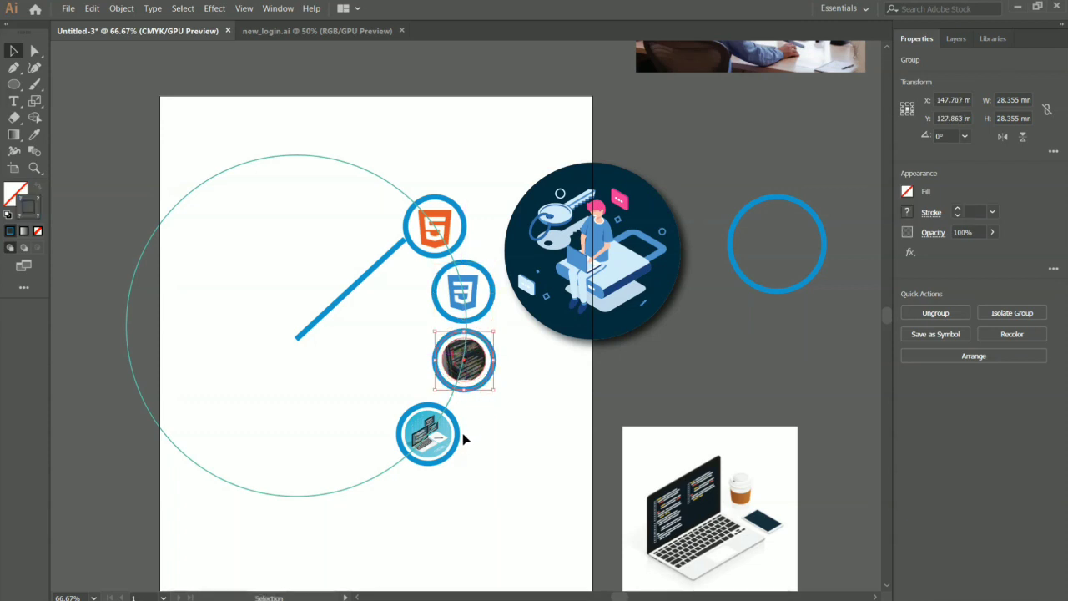
{"action": "left_click_drag", "start_coordinate": [448, 462], "coordinate": [458, 445]}
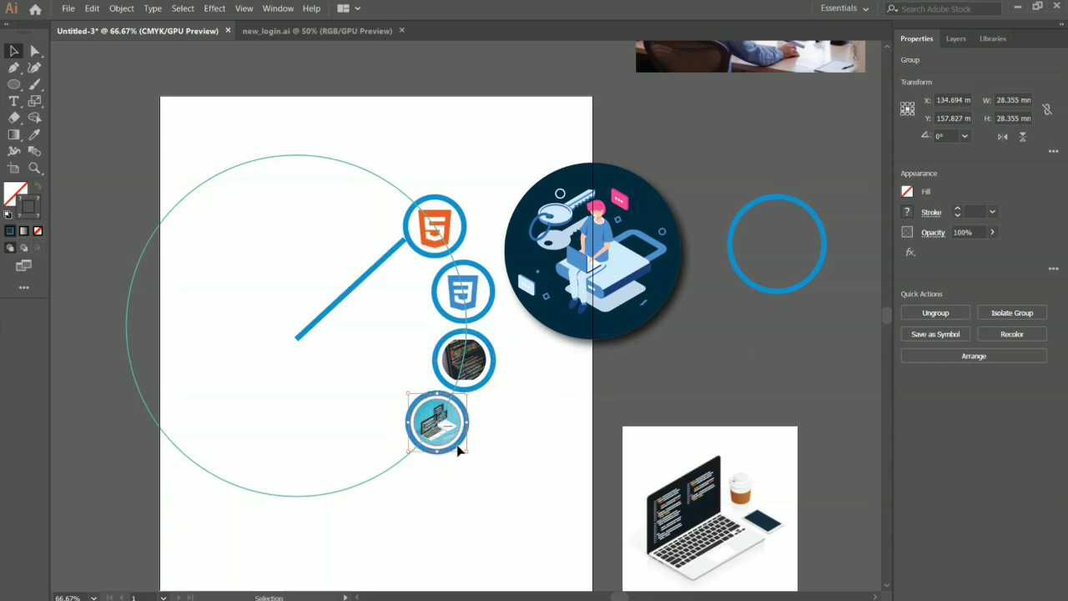
{"action": "left_click", "coordinate": [500, 459]}
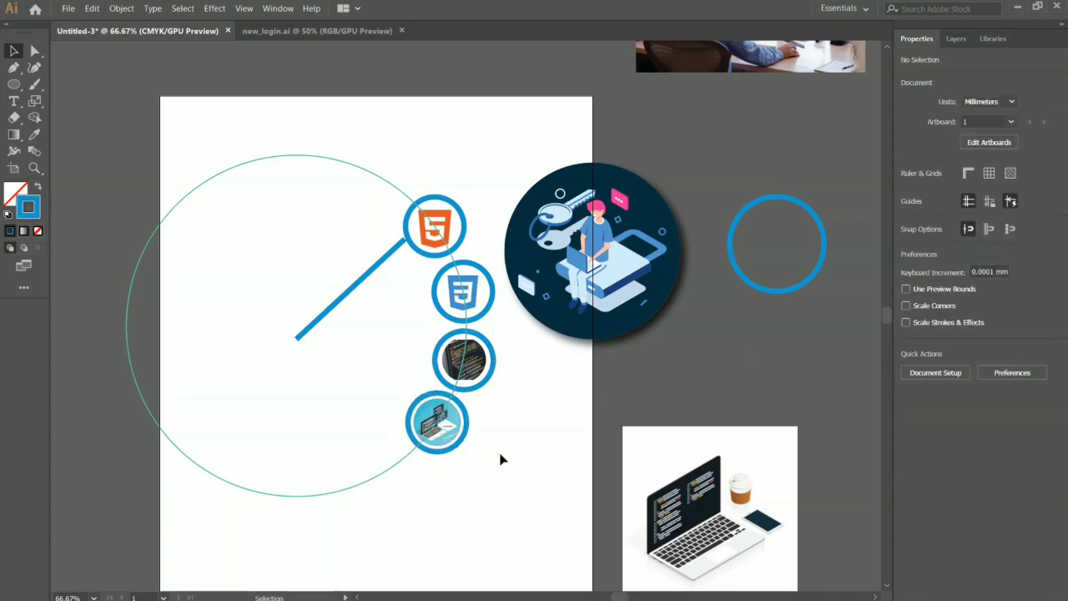
{"action": "left_click", "coordinate": [449, 463]}
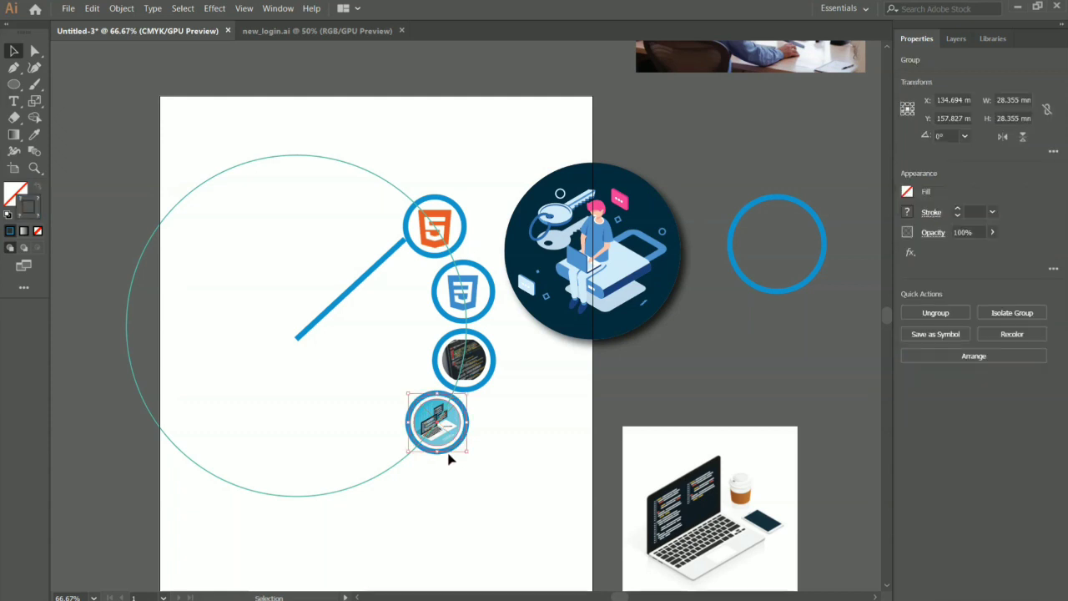
{"action": "left_click", "coordinate": [465, 471]}
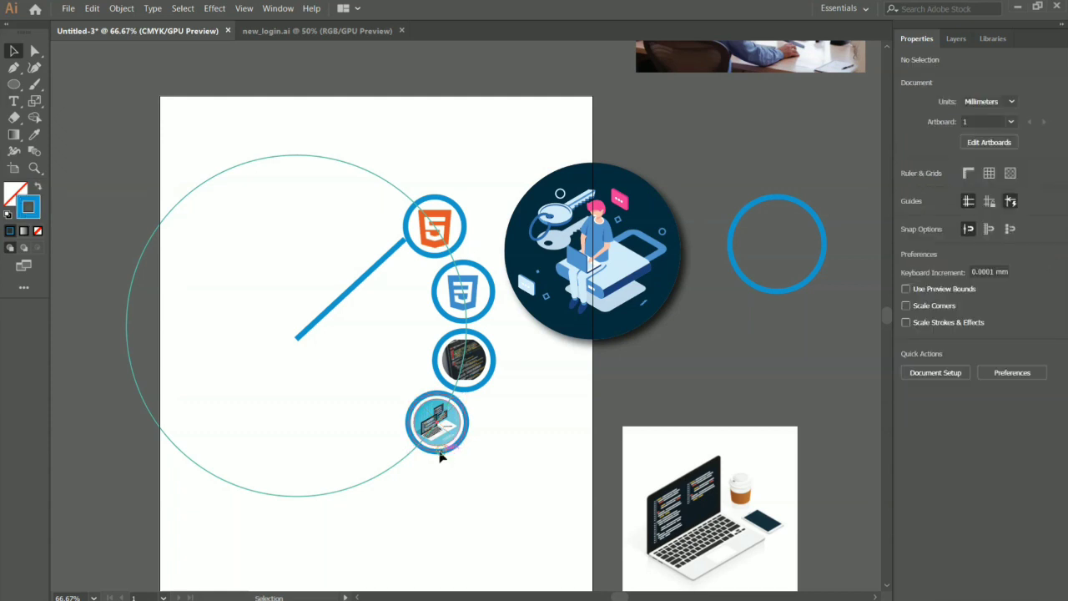
{"action": "left_click_drag", "start_coordinate": [442, 451], "coordinate": [437, 455]}
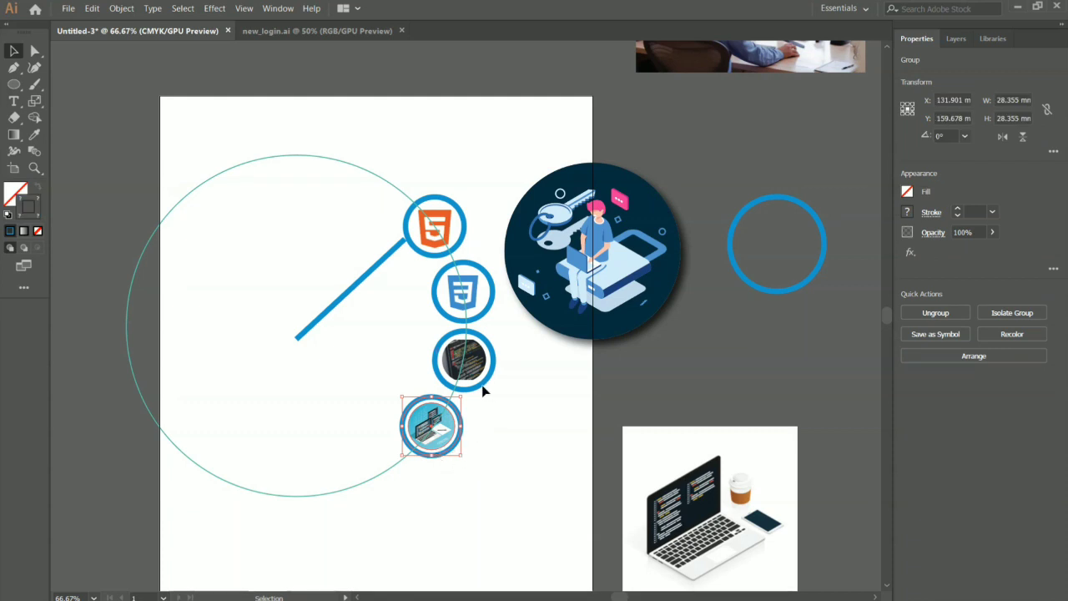
{"action": "left_click_drag", "start_coordinate": [484, 383], "coordinate": [482, 390]}
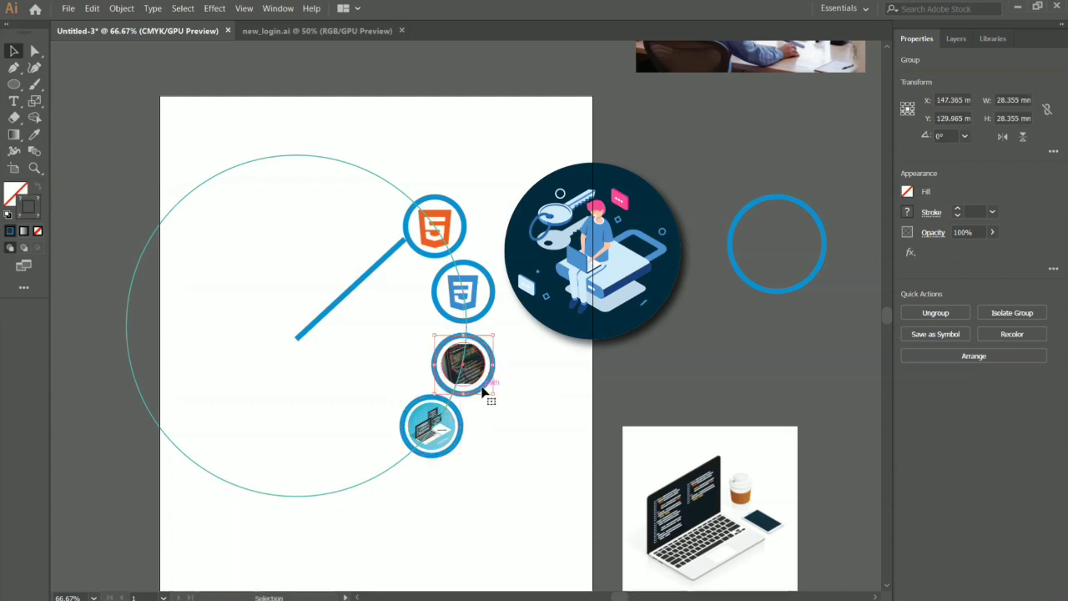
{"action": "left_click", "coordinate": [508, 364]}
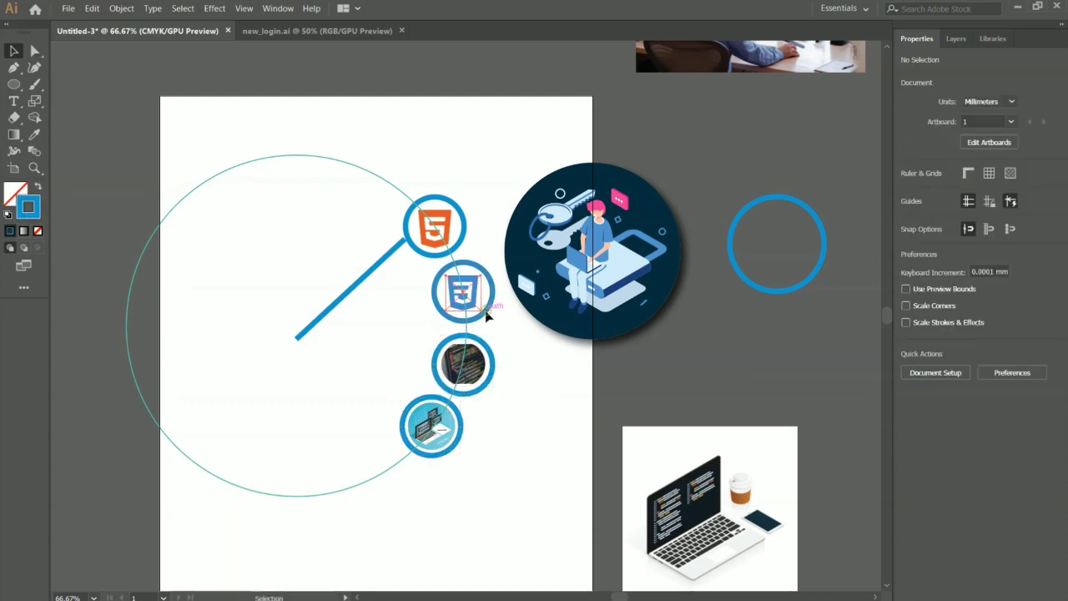
- Fine-tune the CSS3, code and laptop icon positions and snap the connector end to HTML5
{"action": "left_click_drag", "start_coordinate": [488, 314], "coordinate": [490, 322]}
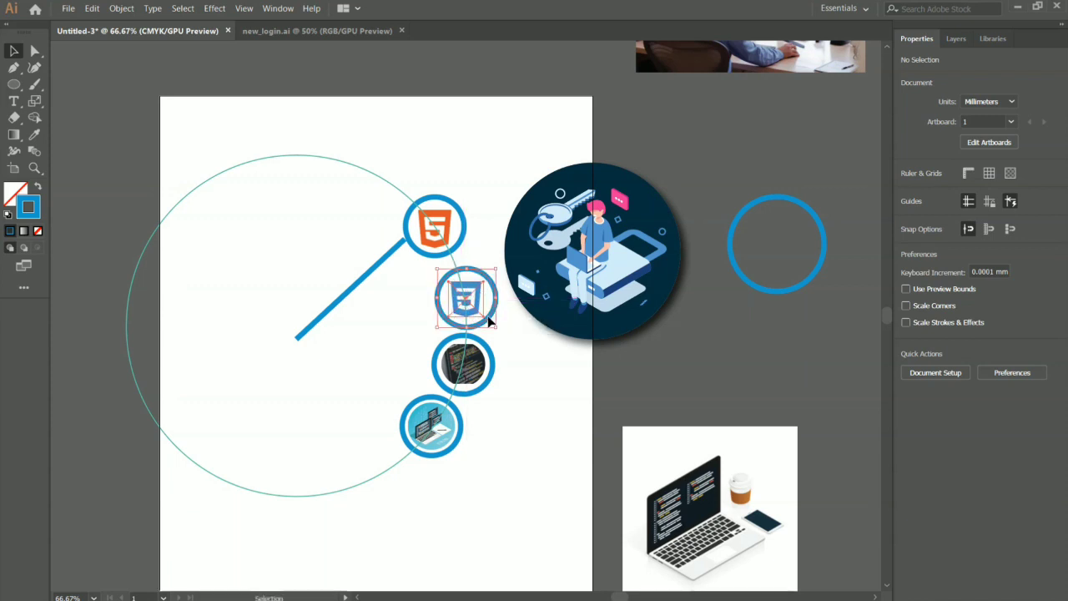
{"action": "left_click", "coordinate": [519, 369]}
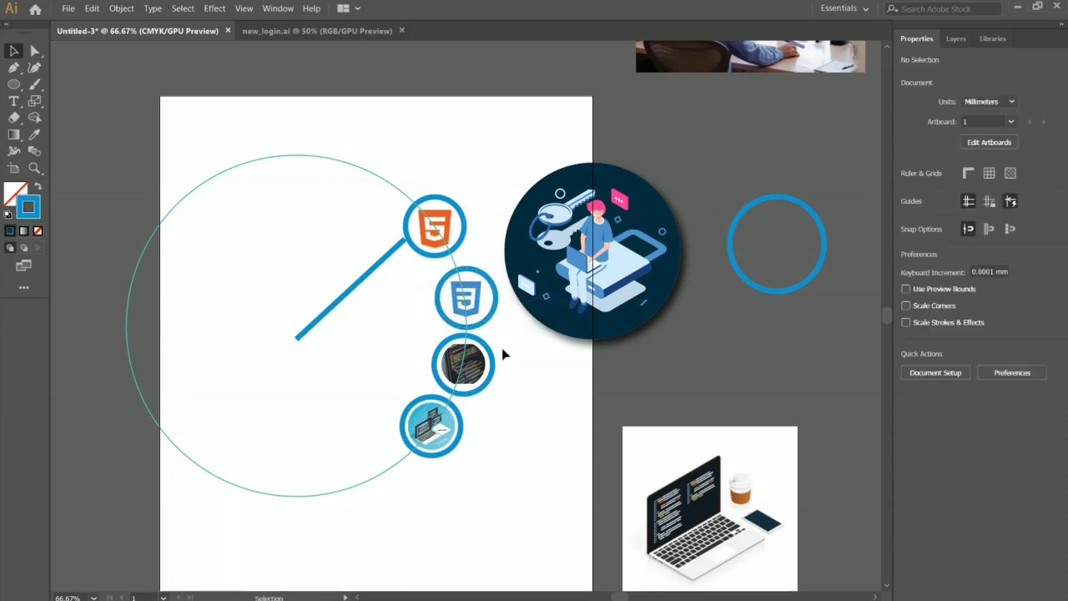
{"action": "left_click_drag", "start_coordinate": [491, 325], "coordinate": [486, 313]}
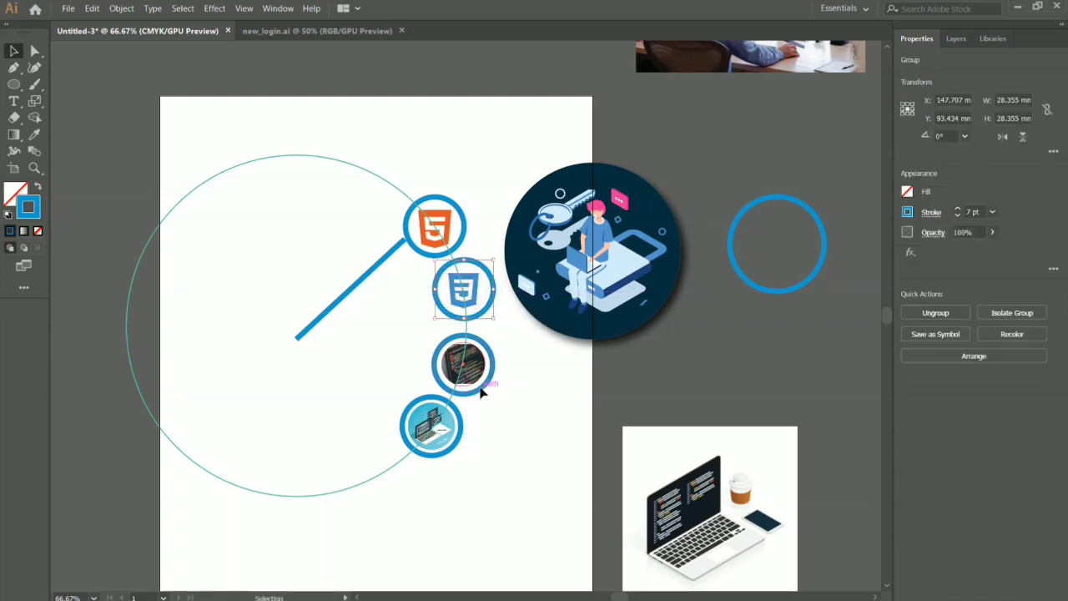
{"action": "left_click_drag", "start_coordinate": [479, 389], "coordinate": [482, 385]}
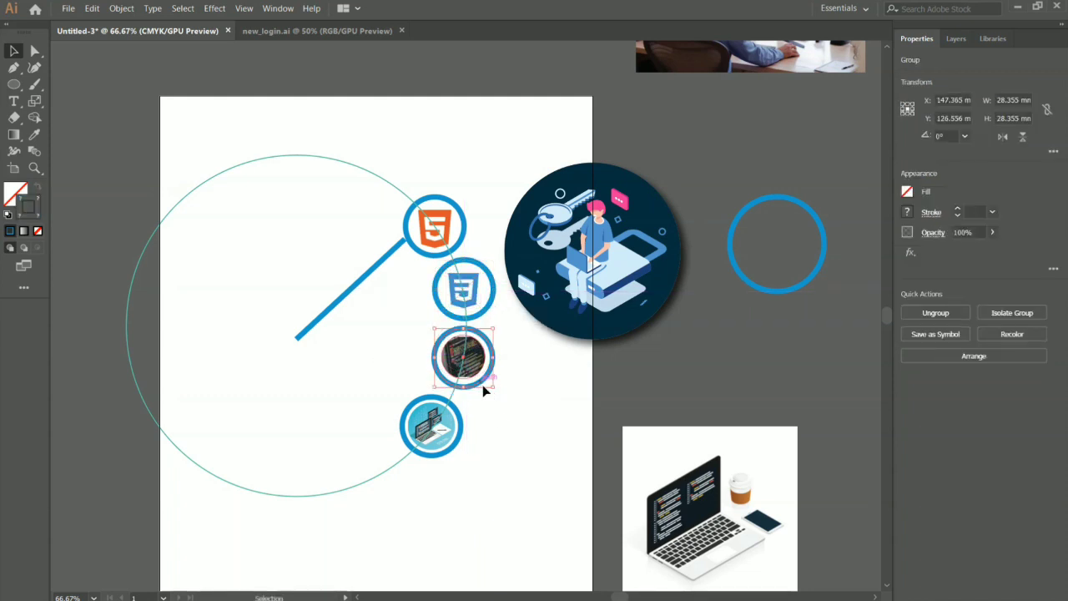
{"action": "left_click", "coordinate": [499, 431]}
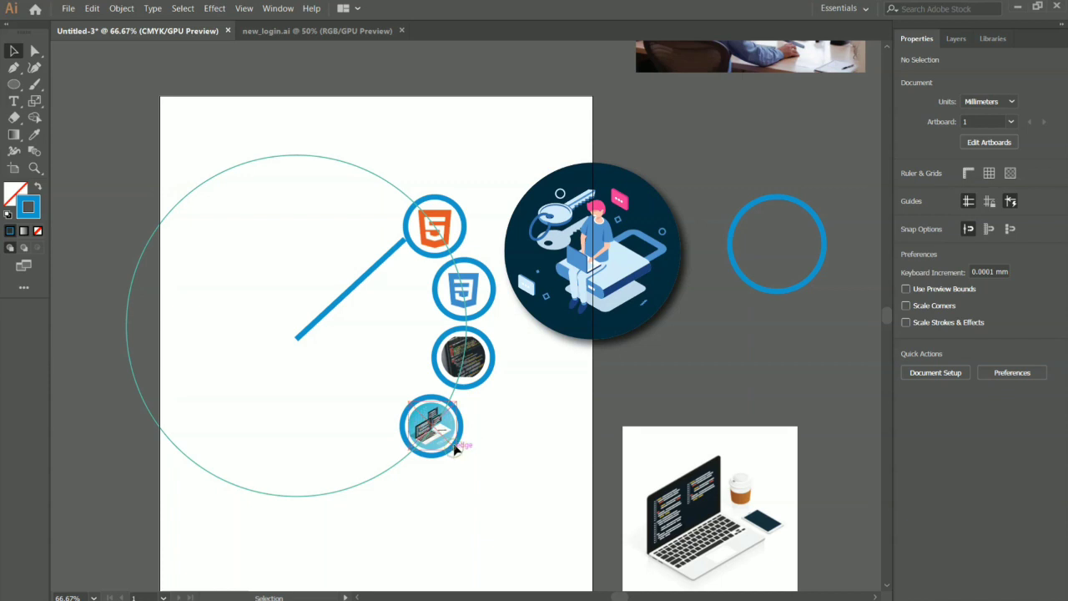
{"action": "left_click", "coordinate": [459, 441]}
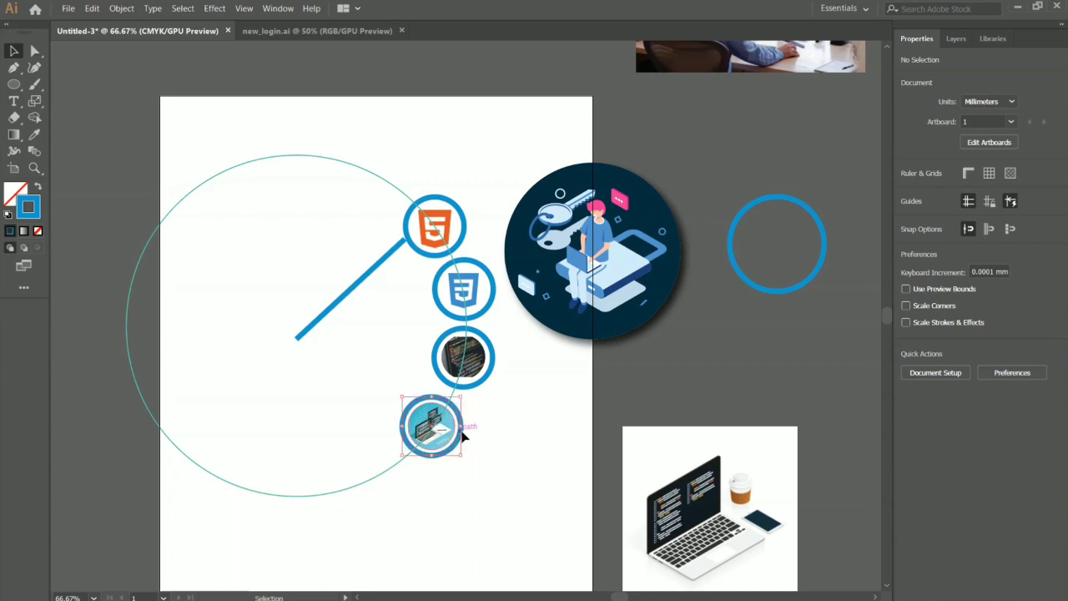
{"action": "left_click", "coordinate": [472, 484]}
{"action": "left_click_drag", "start_coordinate": [440, 457], "coordinate": [451, 447]}
{"action": "left_click", "coordinate": [474, 476]}
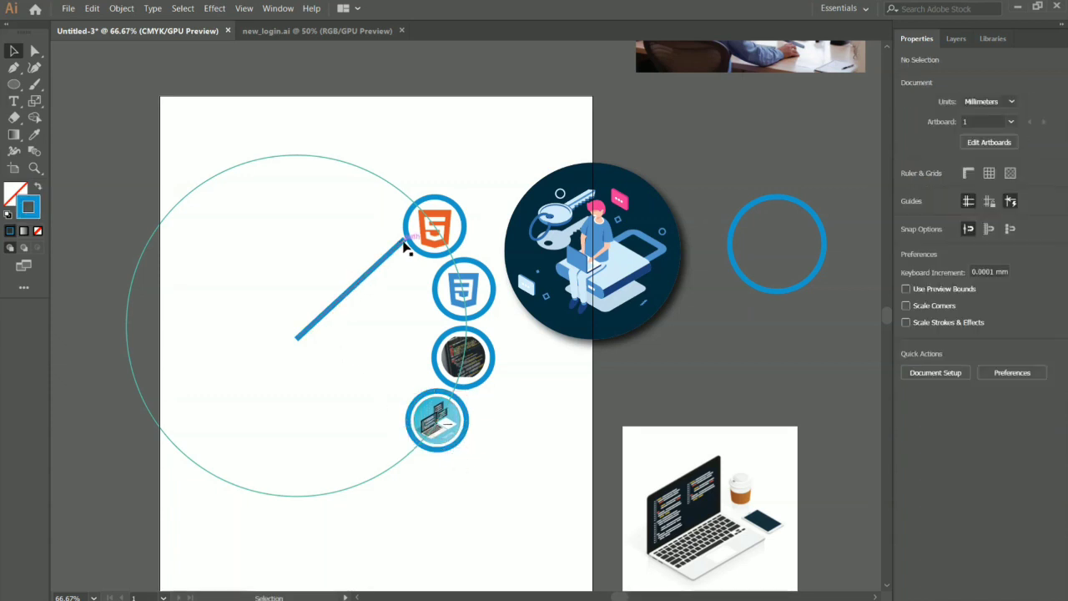
{"action": "left_click_drag", "start_coordinate": [404, 244], "coordinate": [410, 243]}
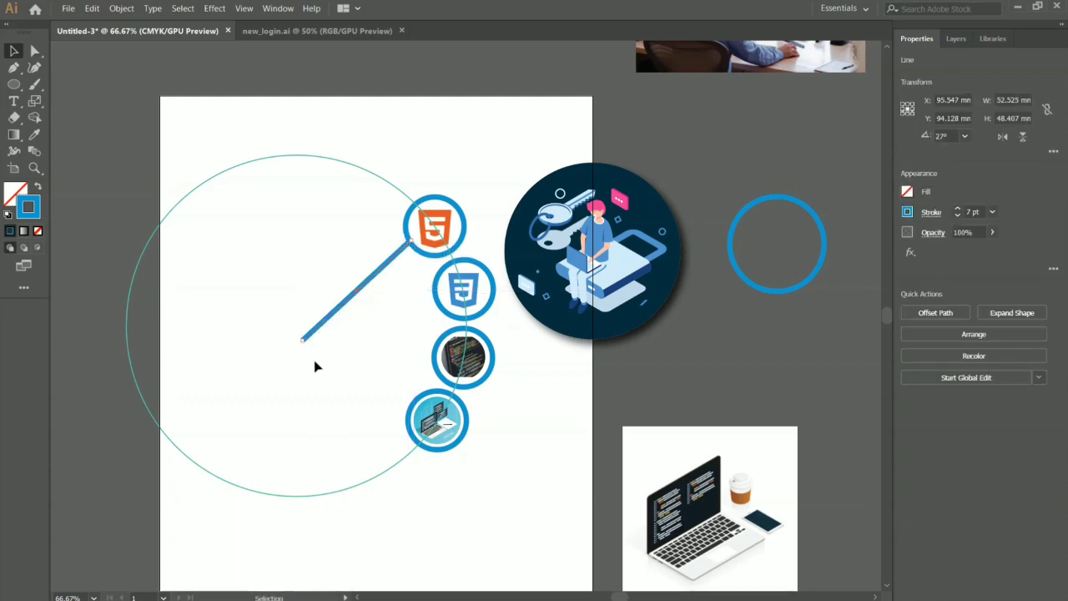
{"action": "left_click", "coordinate": [307, 412]}
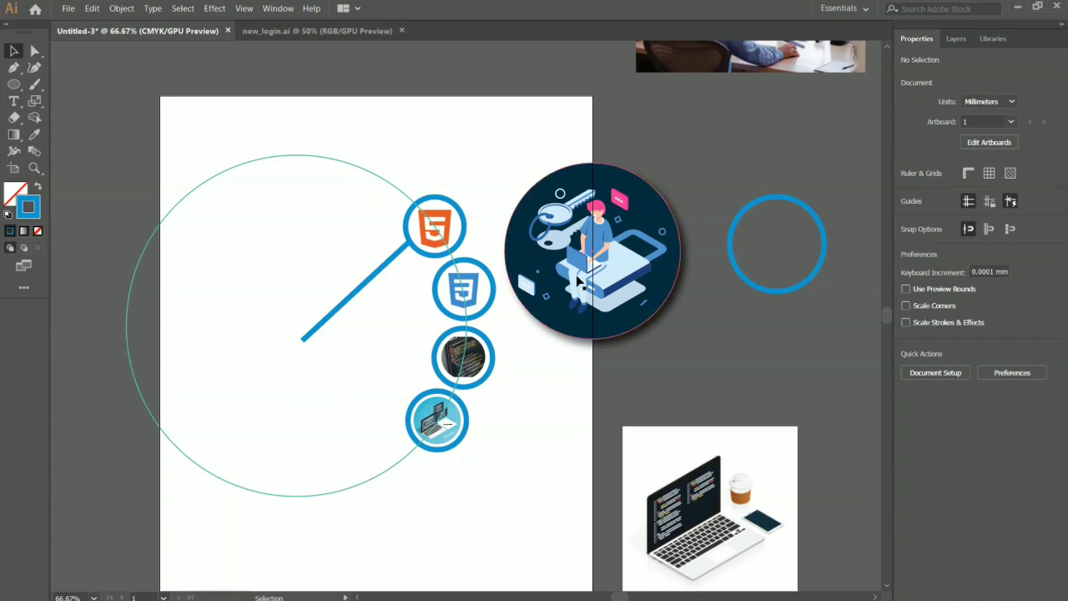
- Move the isometric illustration back left and pull the connector's end to its edge
{"action": "mouse_move", "coordinate": [611, 253]}
{"action": "left_mouse_down"}
{"action": "mouse_move", "coordinate": [280, 370]}
{"action": "mouse_move", "coordinate": [320, 321]}
{"action": "left_mouse_up"}
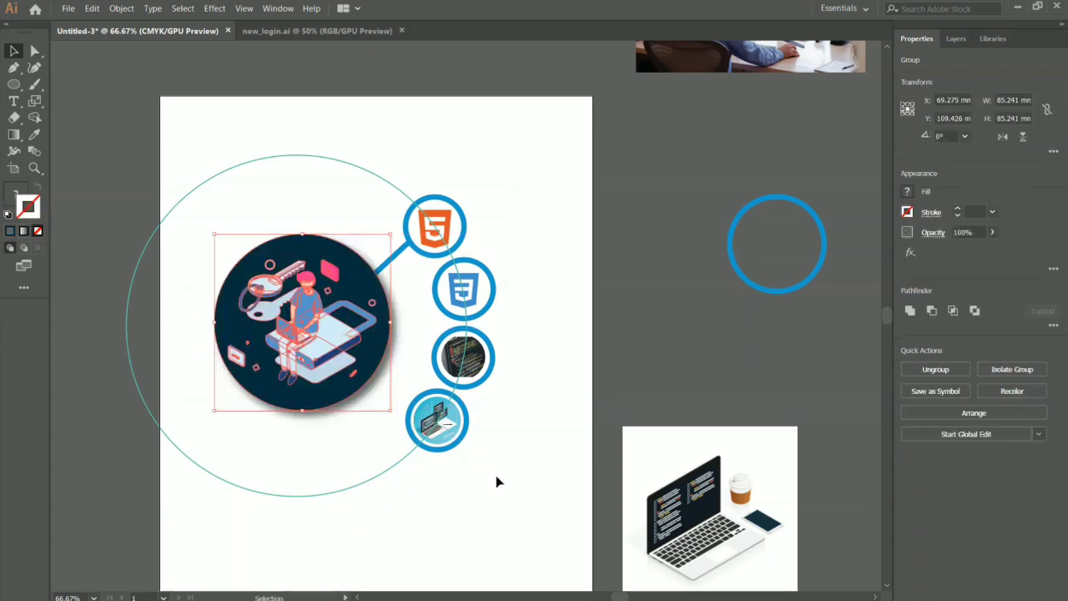
{"action": "left_click", "coordinate": [515, 526]}
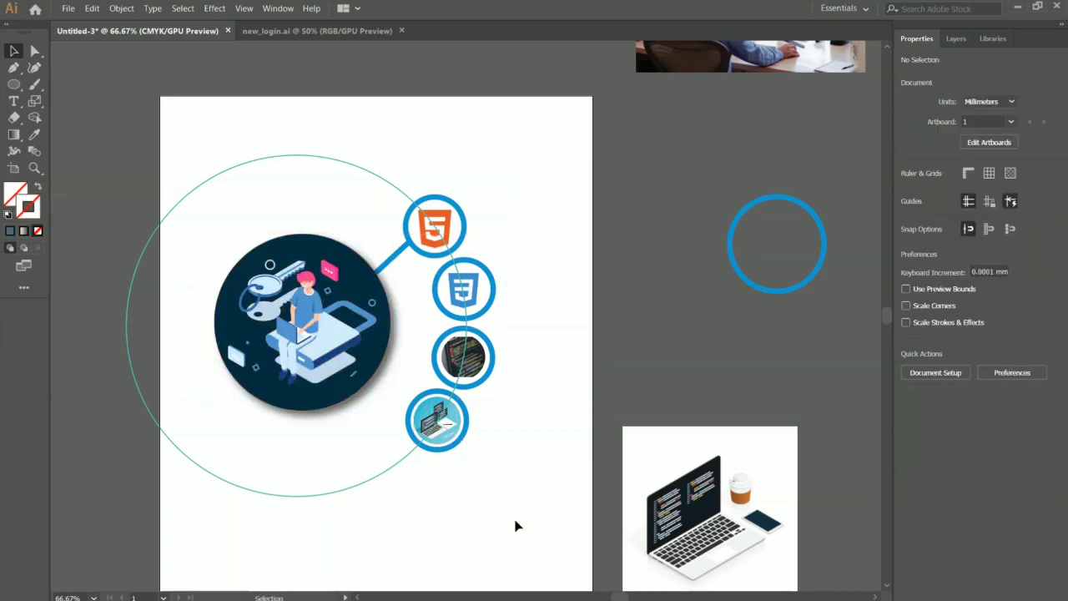
{"action": "left_click", "coordinate": [394, 266]}
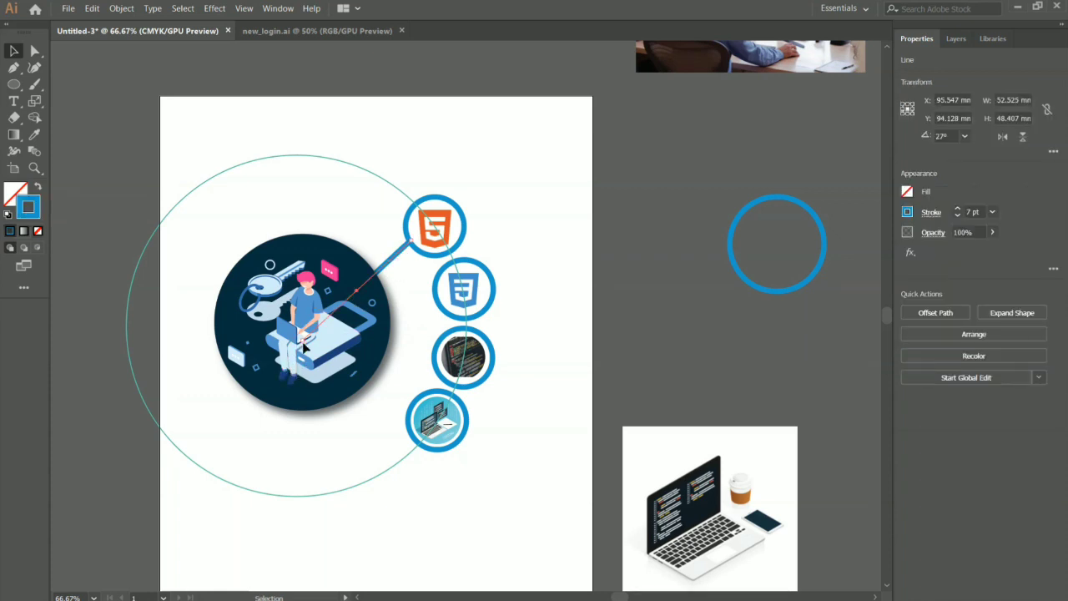
{"action": "left_click_drag", "start_coordinate": [304, 345], "coordinate": [356, 290]}
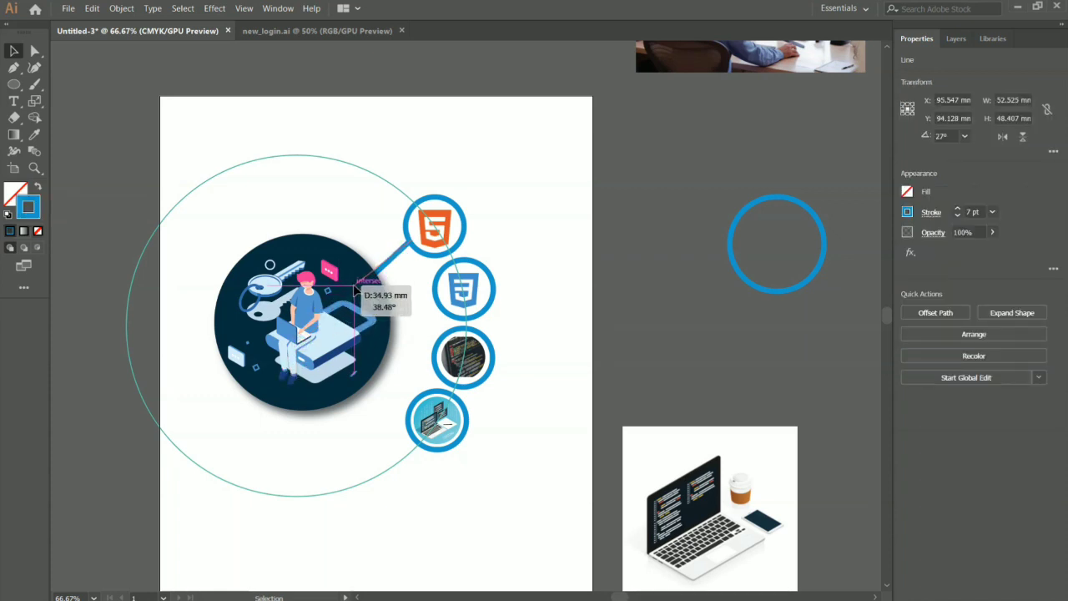
{"action": "left_click", "coordinate": [550, 339]}
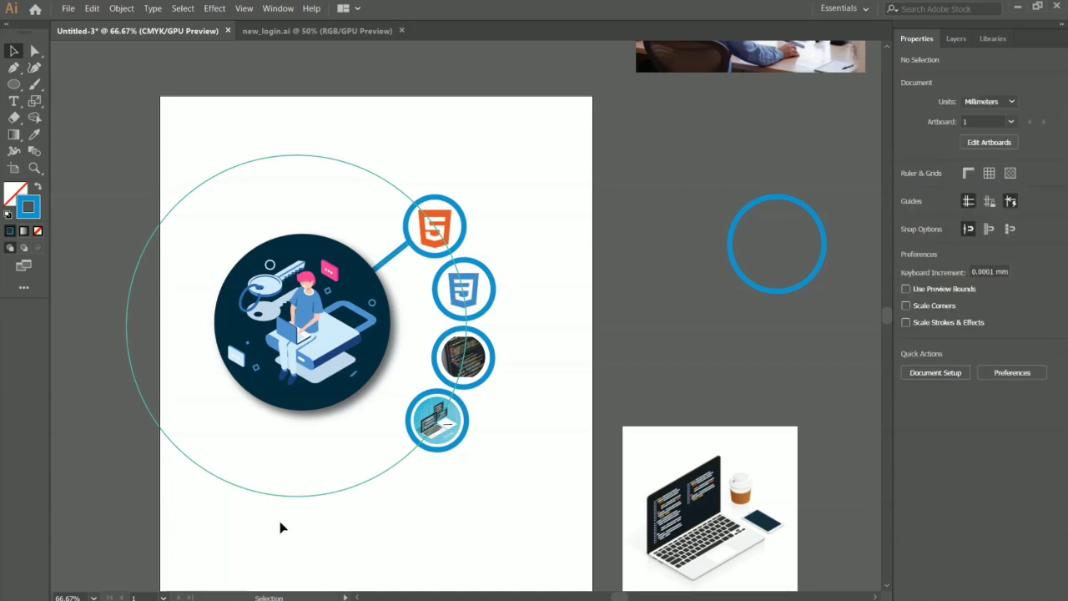
- Delete the large thin teal guide circle
{"action": "left_click", "coordinate": [270, 495]}
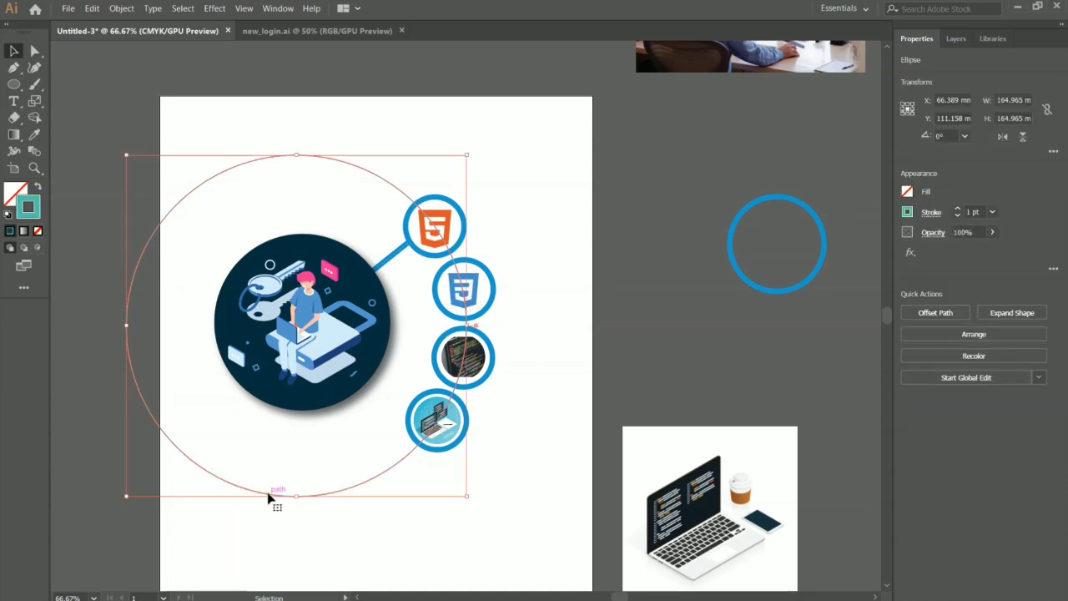
{"action": "key", "text": "Delete"}
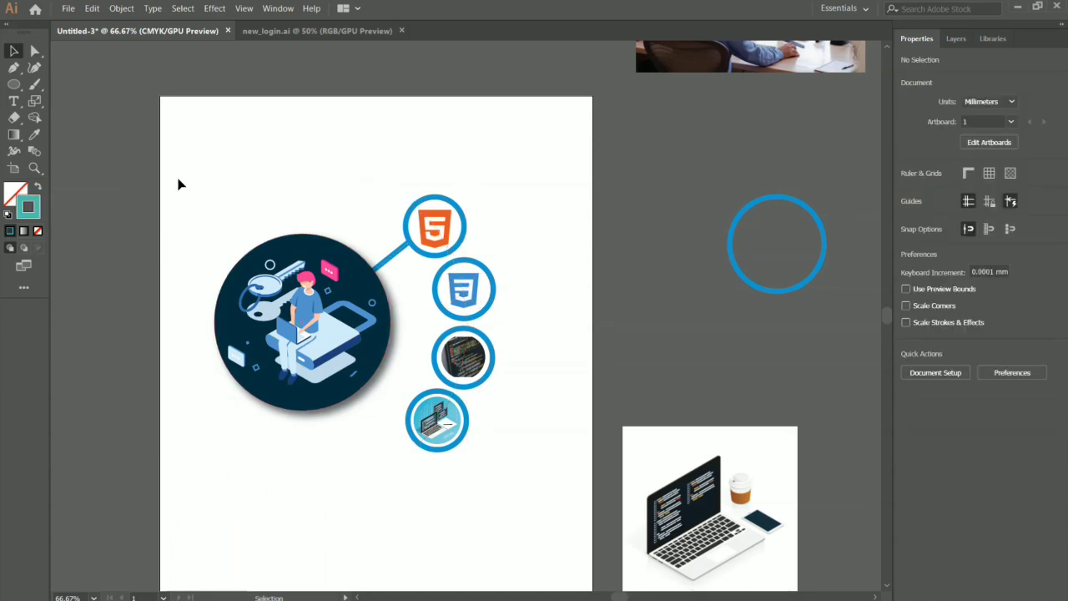
{"action": "left_click_drag", "start_coordinate": [13, 84], "coordinate": [65, 159]}
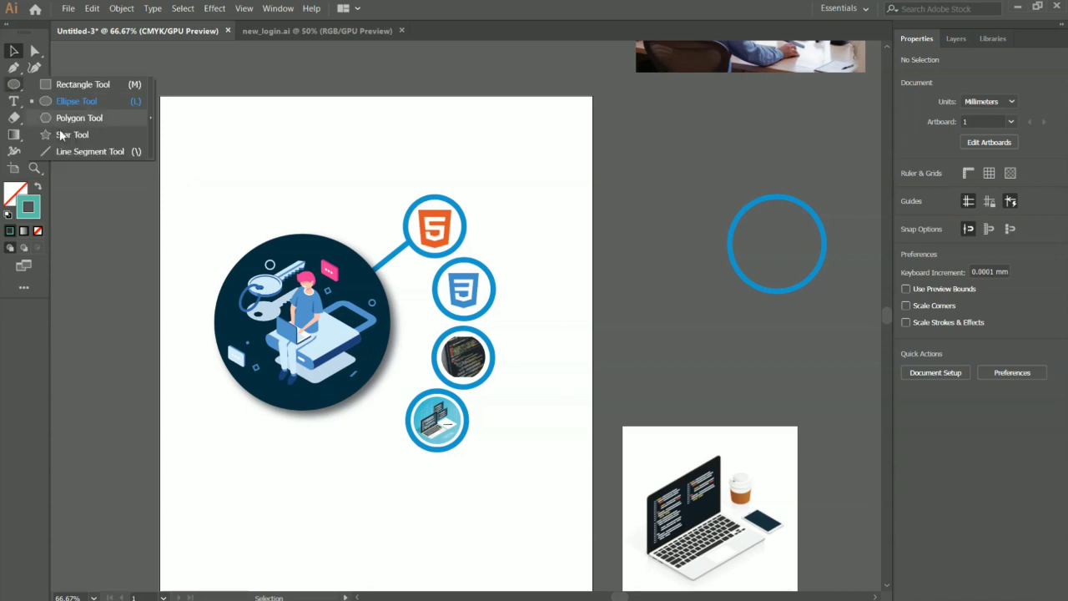
- Load the Line Segment tool with the existing connector's thick blue stroke via Eyedropper
{"action": "key", "text": "backslash"}
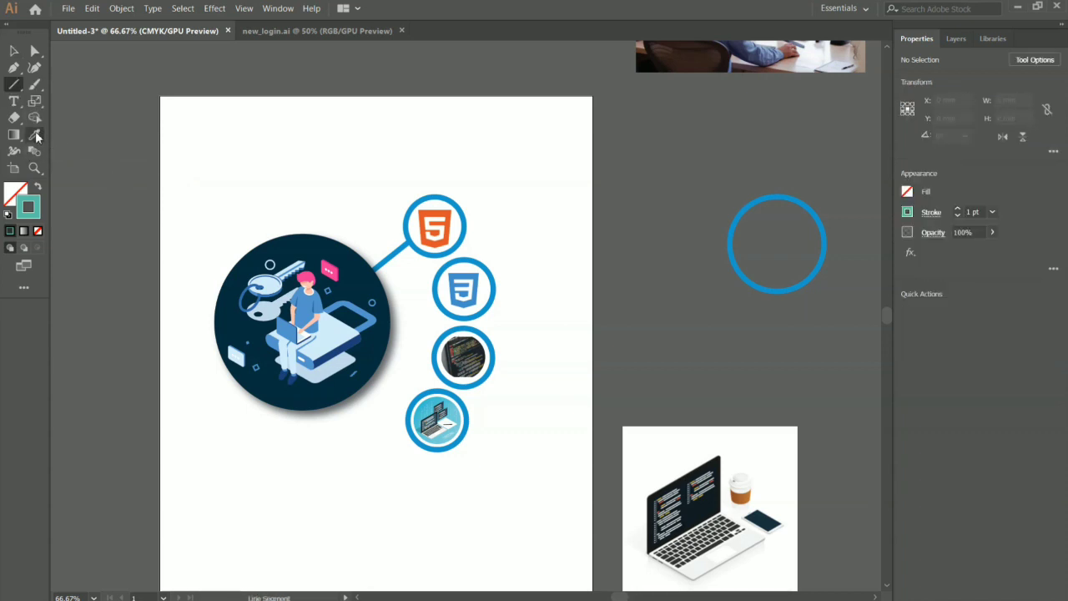
{"action": "left_click", "coordinate": [34, 135]}
{"action": "left_click", "coordinate": [395, 249]}
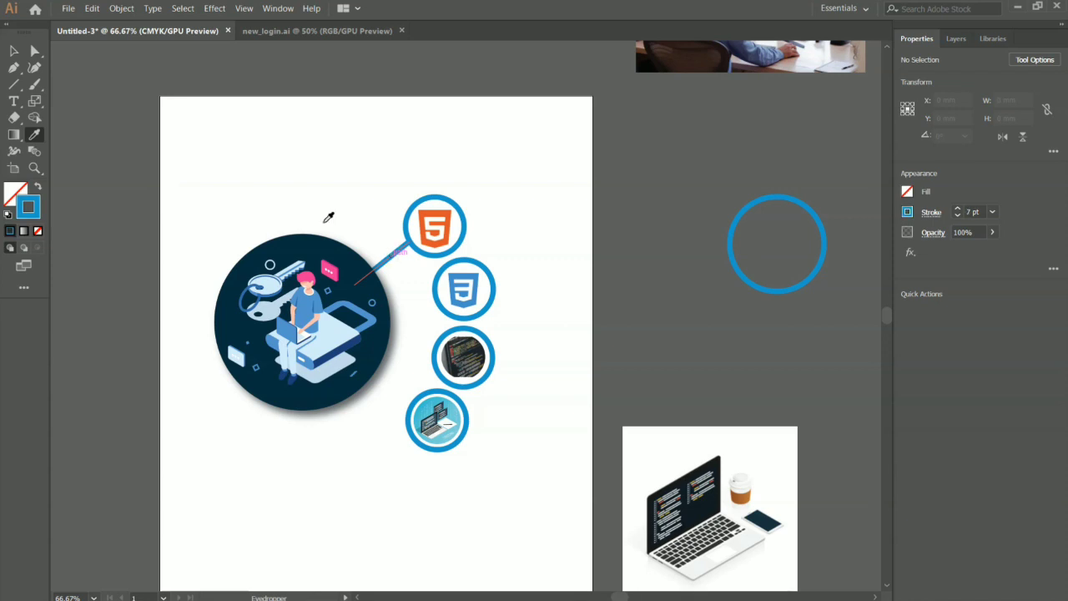
{"action": "left_click", "coordinate": [14, 87]}
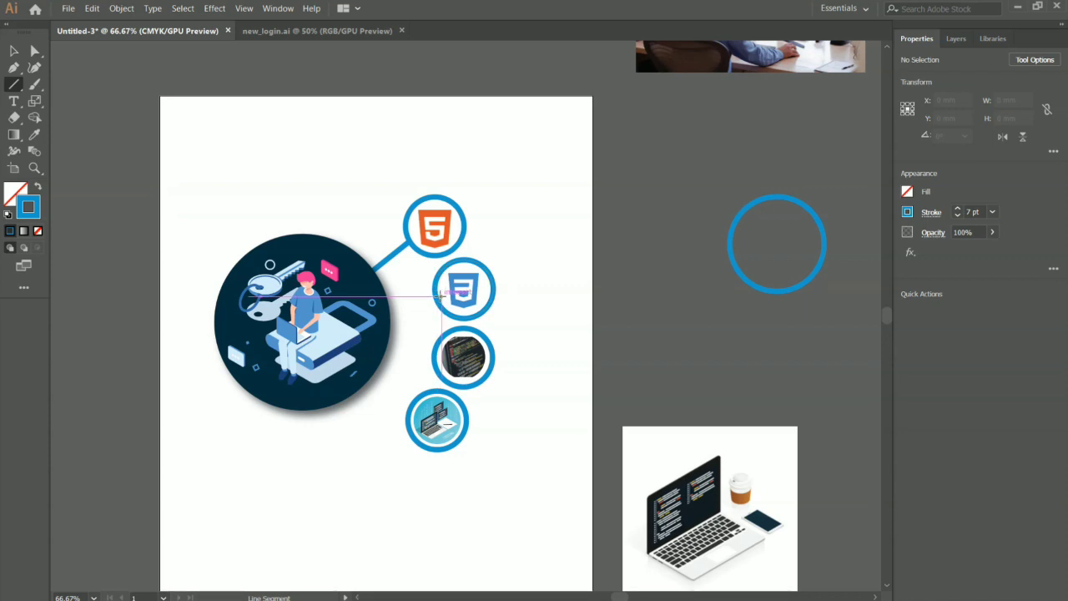
- Draw connector lines from the CSS3, code and laptop icons to the dark circle
{"action": "left_click_drag", "start_coordinate": [439, 295], "coordinate": [381, 307]}
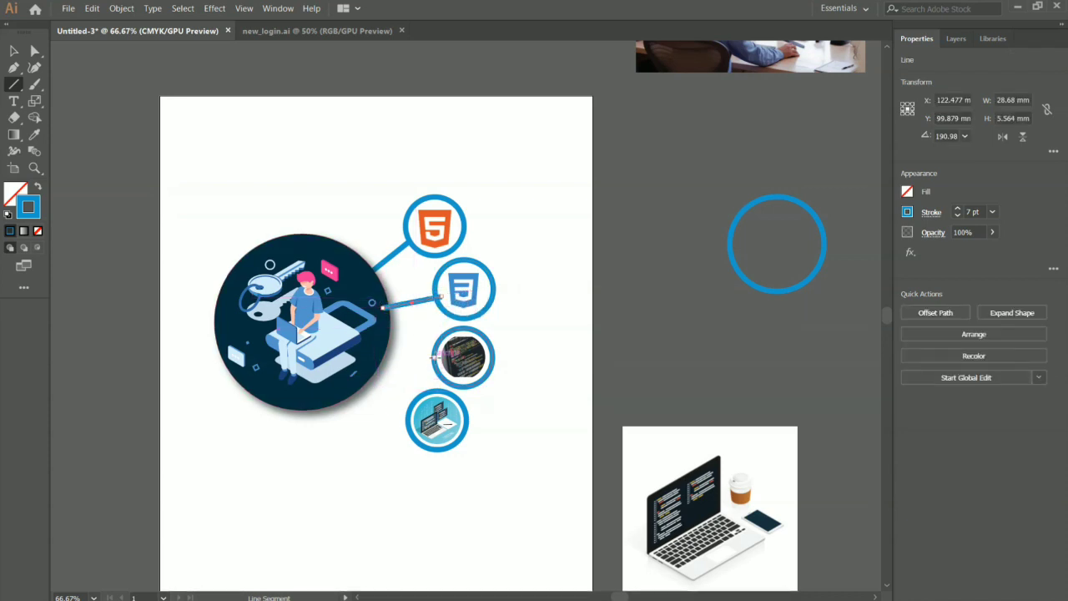
{"action": "left_click_drag", "start_coordinate": [435, 359], "coordinate": [381, 340]}
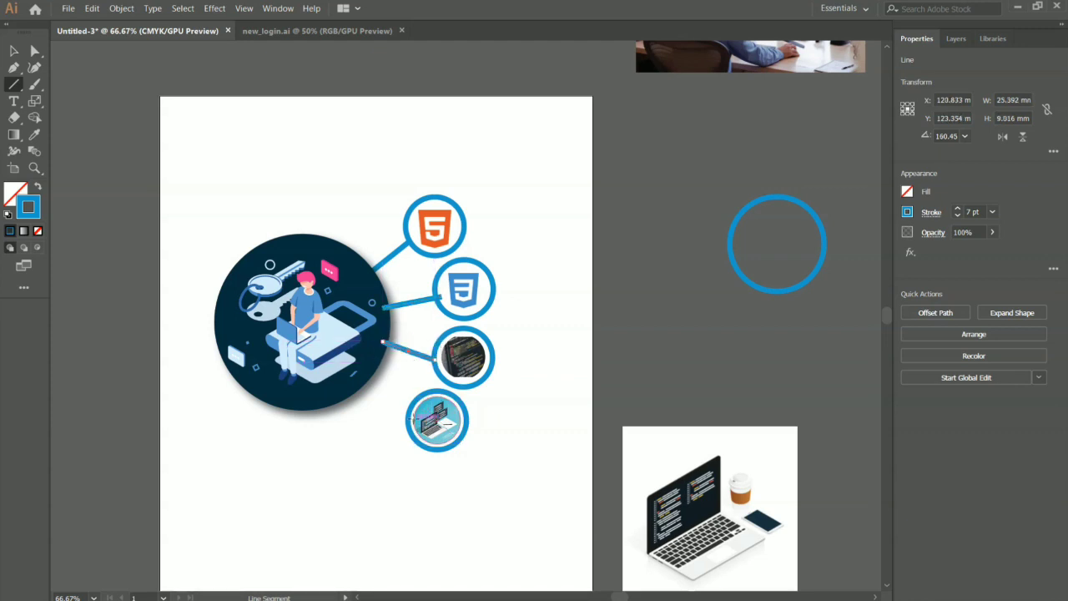
{"action": "left_click_drag", "start_coordinate": [409, 409], "coordinate": [361, 380]}
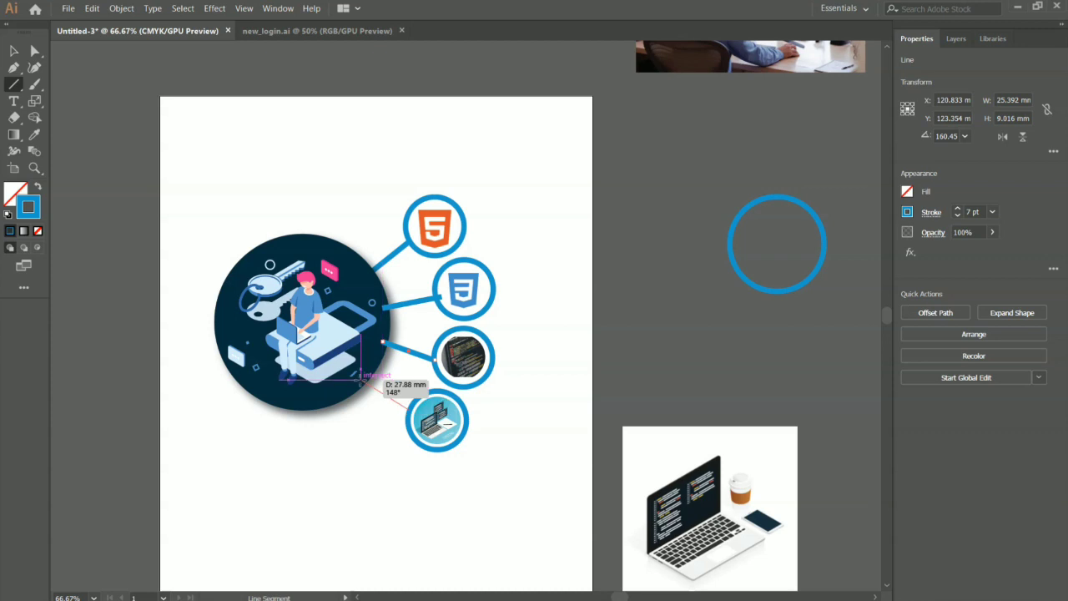
{"action": "left_click", "coordinate": [13, 51]}
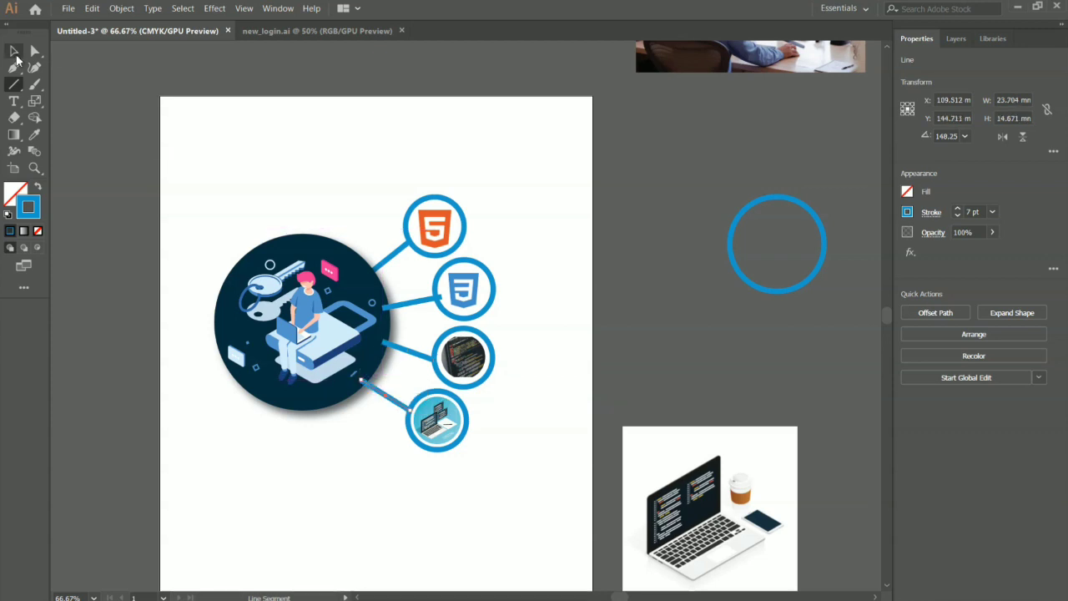
- Send the laptop, code and CSS3 connector lines to the back, behind the icon circles
{"action": "right_click", "coordinate": [384, 398]}
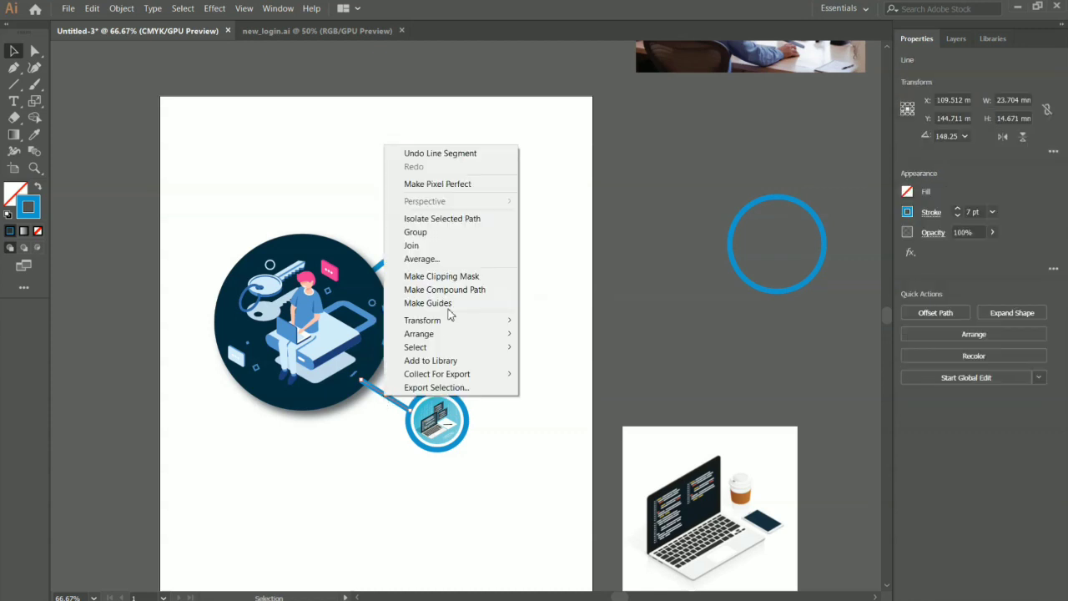
{"action": "mouse_move", "coordinate": [447, 334]}
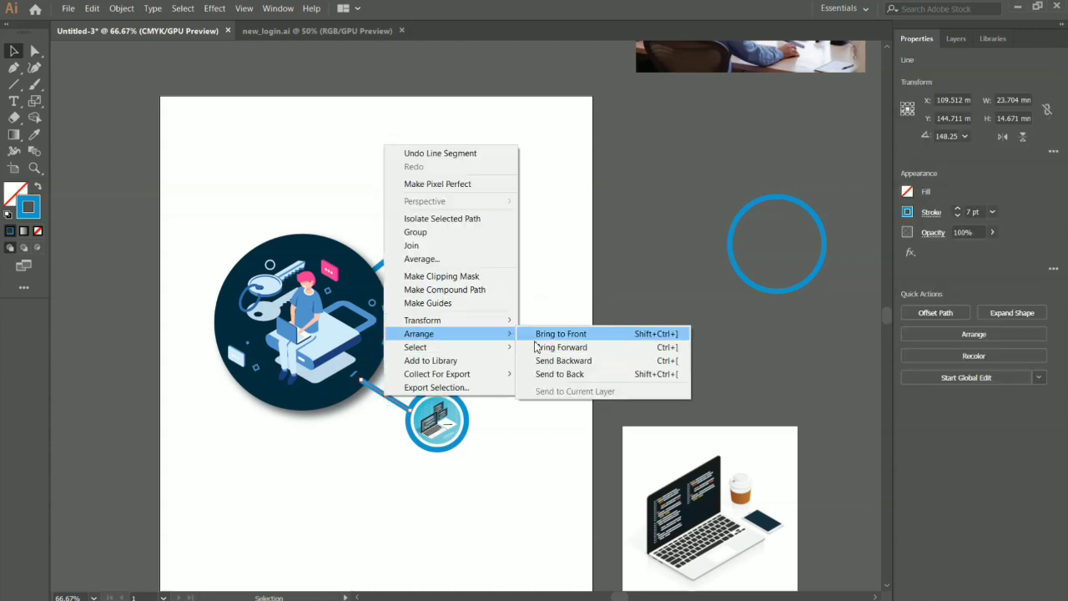
{"action": "left_click", "coordinate": [559, 374]}
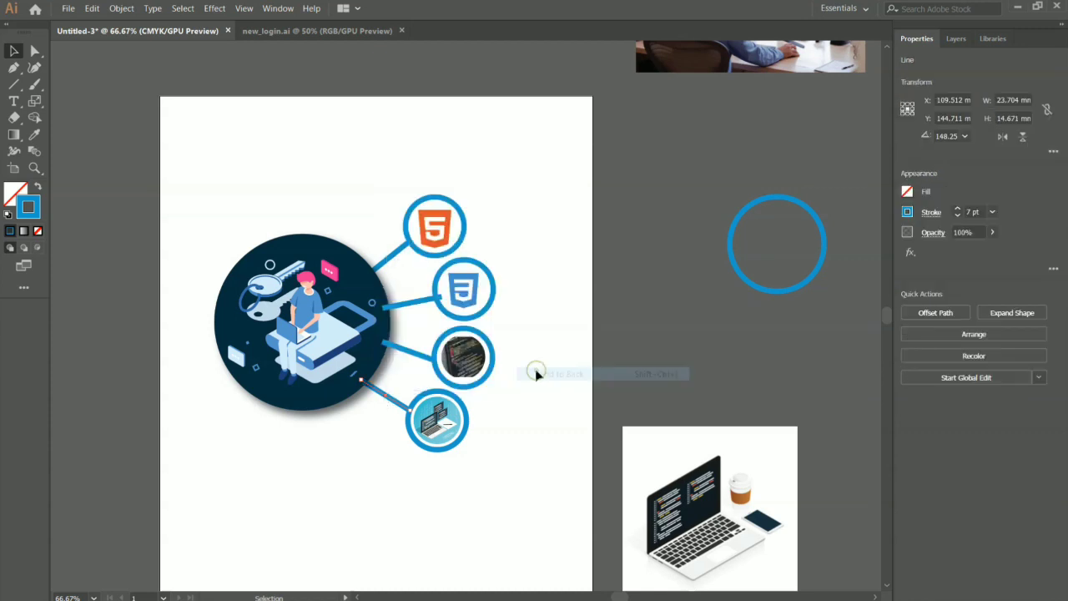
{"action": "right_click", "coordinate": [412, 354]}
{"action": "mouse_move", "coordinate": [448, 540]}
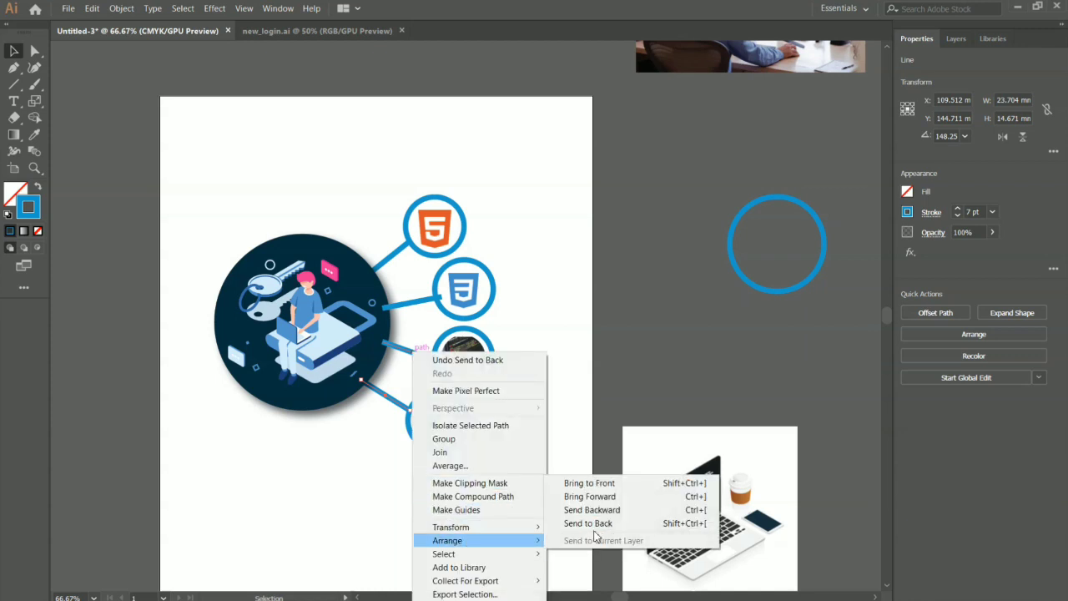
{"action": "left_click", "coordinate": [593, 526]}
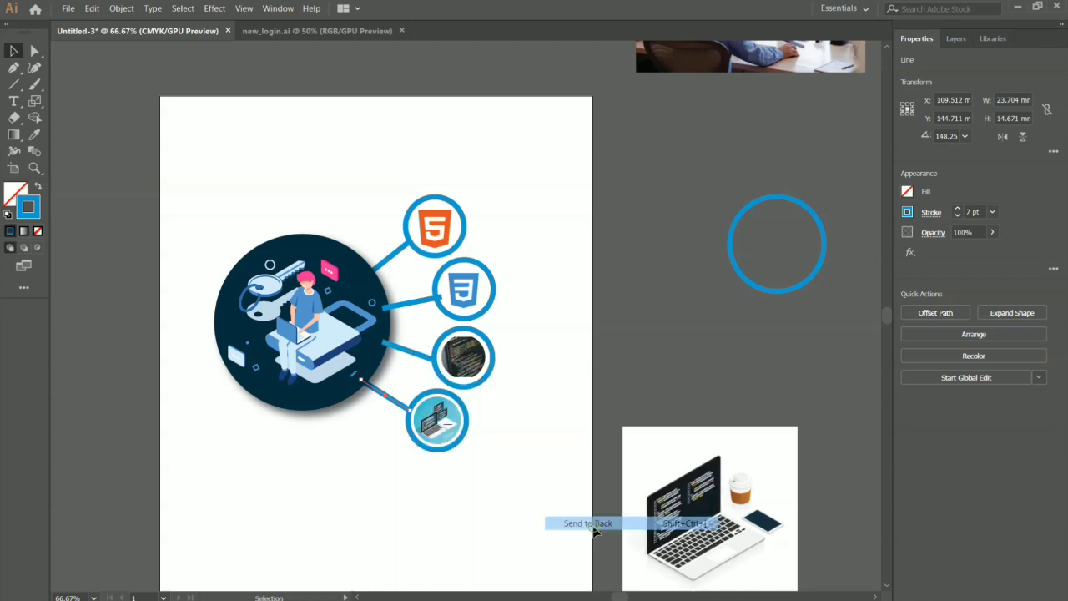
{"action": "right_click", "coordinate": [421, 361]}
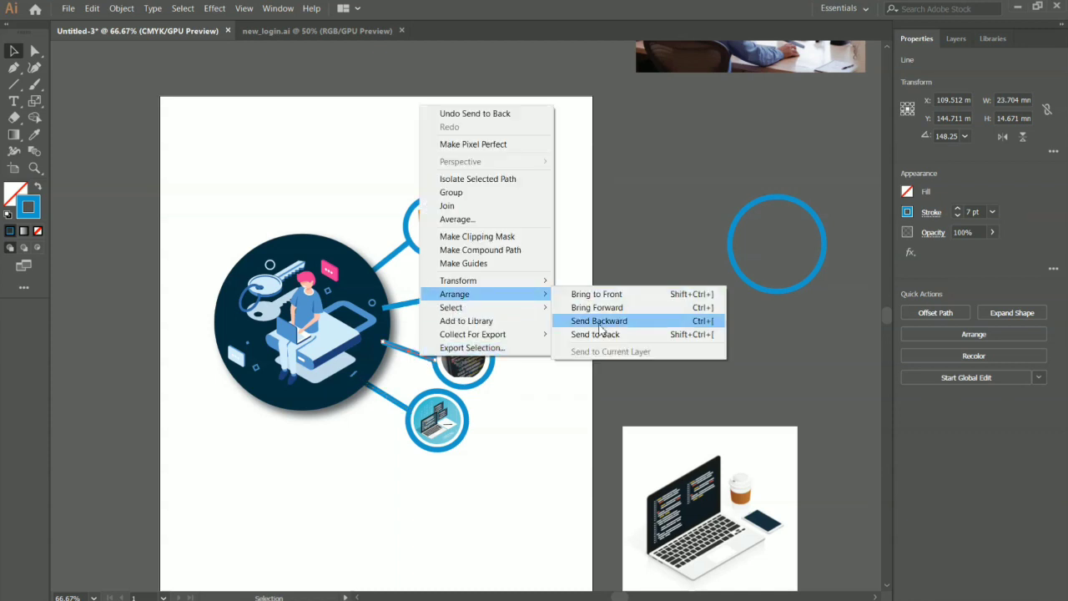
{"action": "left_click", "coordinate": [598, 334]}
{"action": "right_click", "coordinate": [420, 302]}
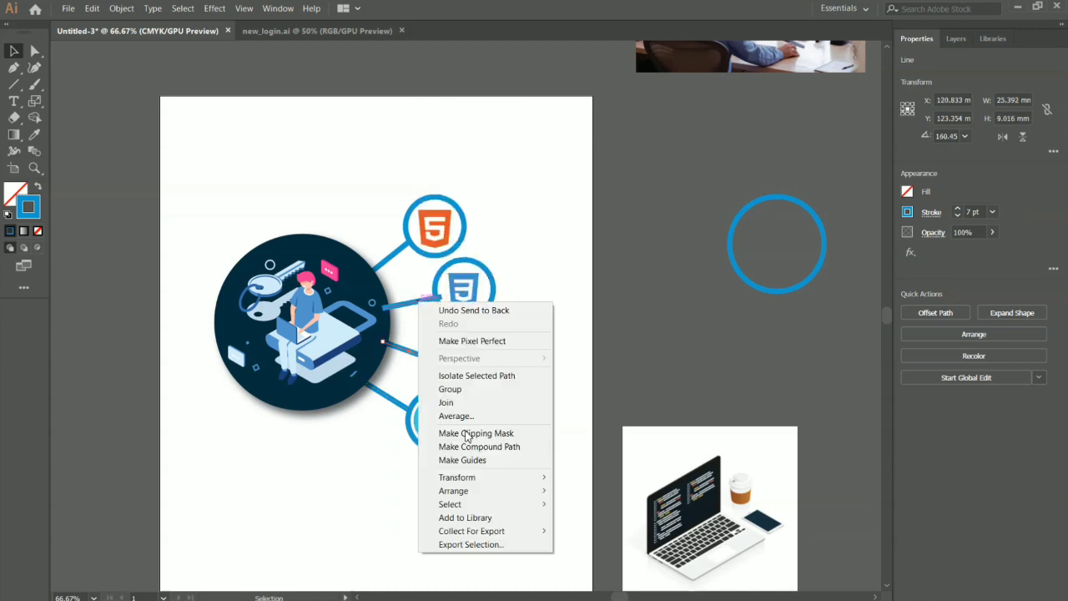
{"action": "mouse_move", "coordinate": [454, 491]}
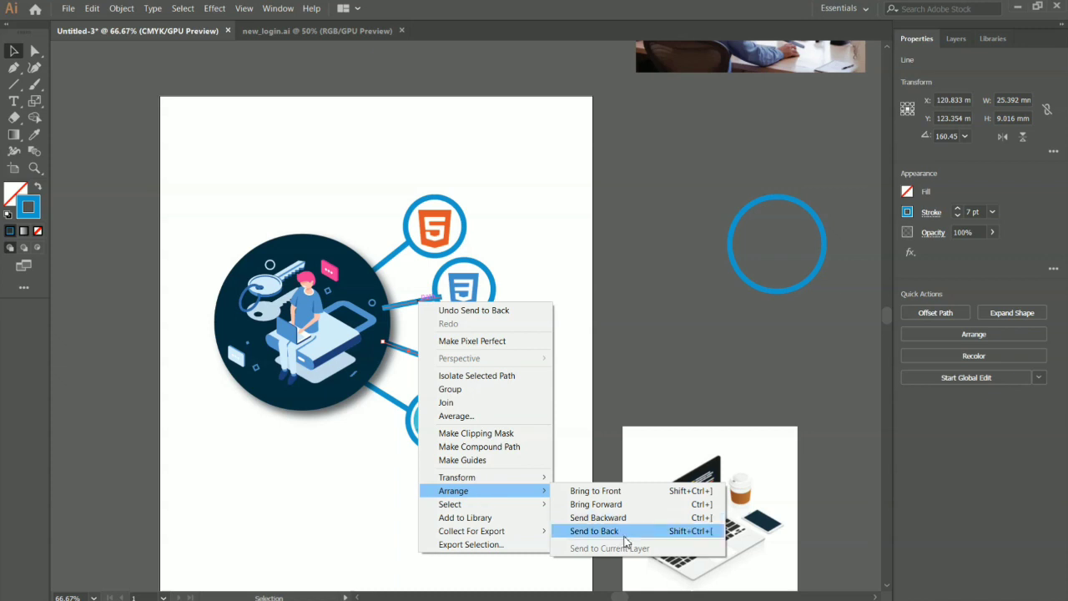
{"action": "left_click", "coordinate": [625, 535]}
{"action": "left_click", "coordinate": [565, 429]}
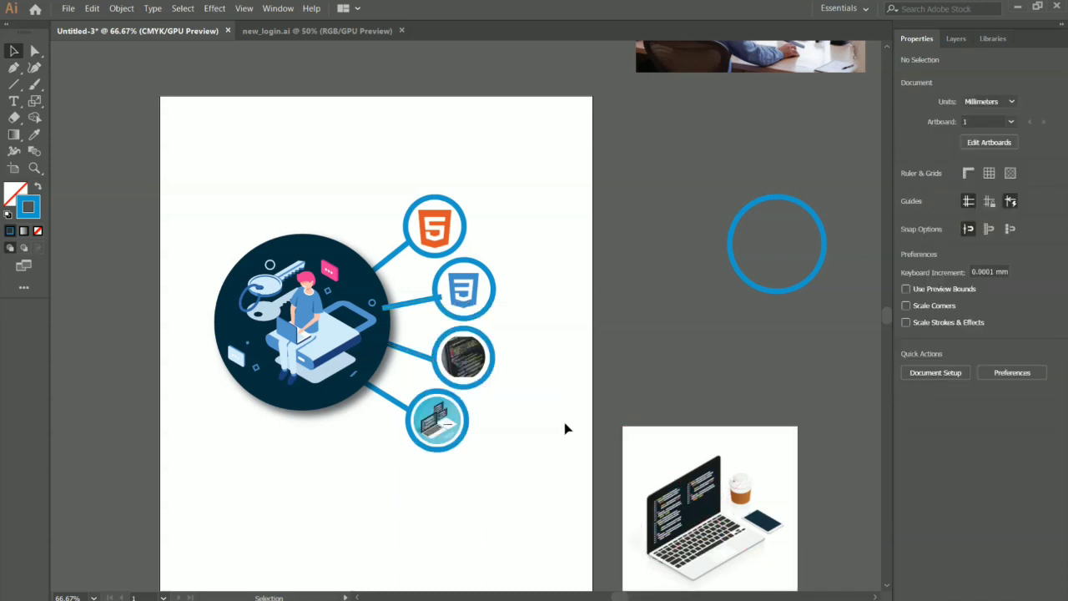
{"action": "right_click", "coordinate": [410, 306]}
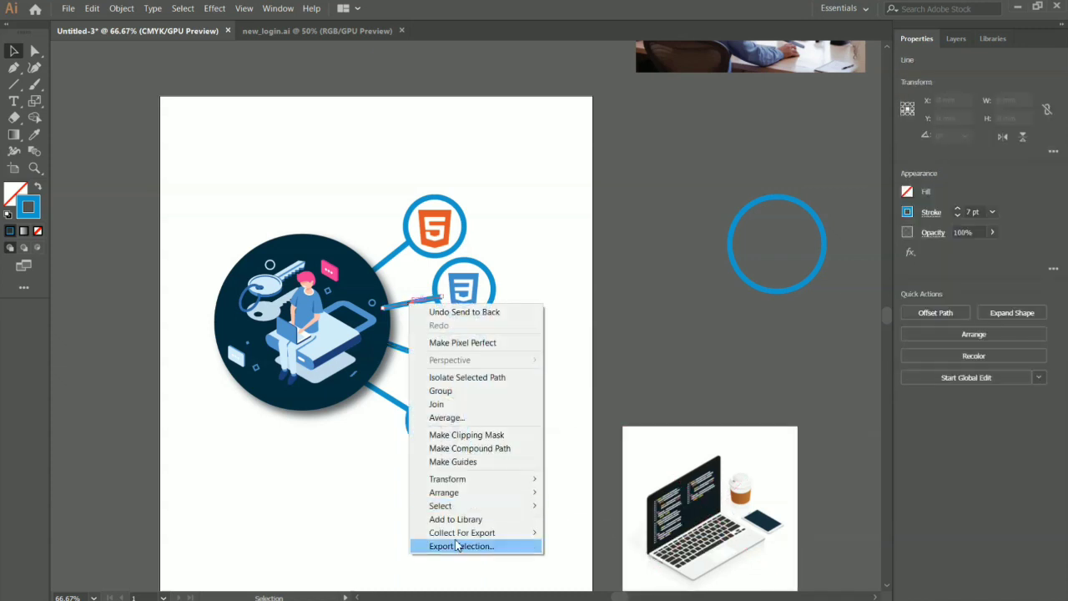
{"action": "mouse_move", "coordinate": [444, 492]}
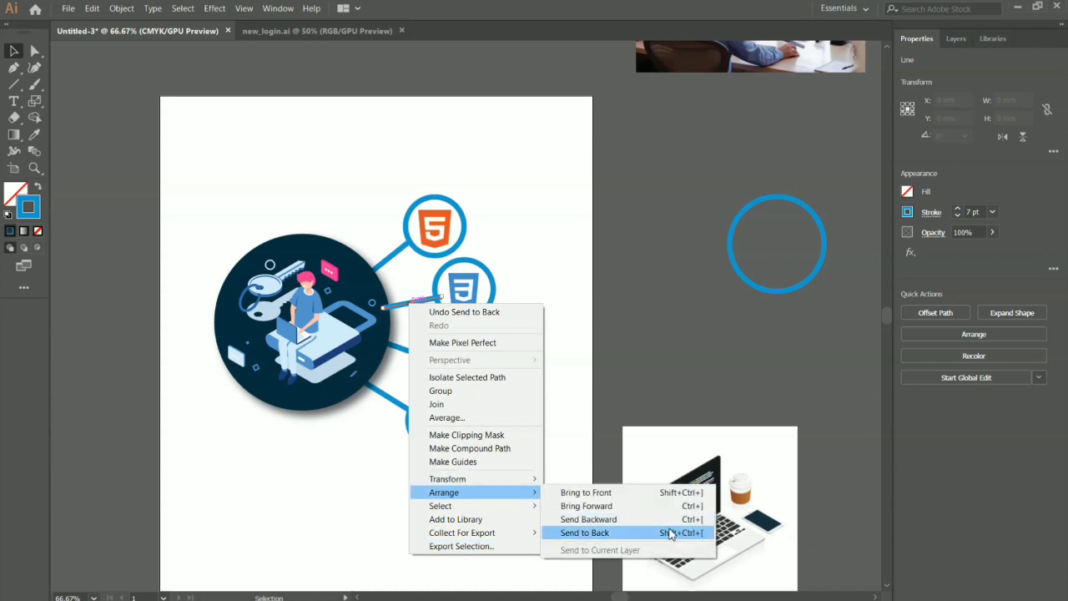
{"action": "left_click", "coordinate": [669, 531]}
{"action": "left_click", "coordinate": [570, 472]}
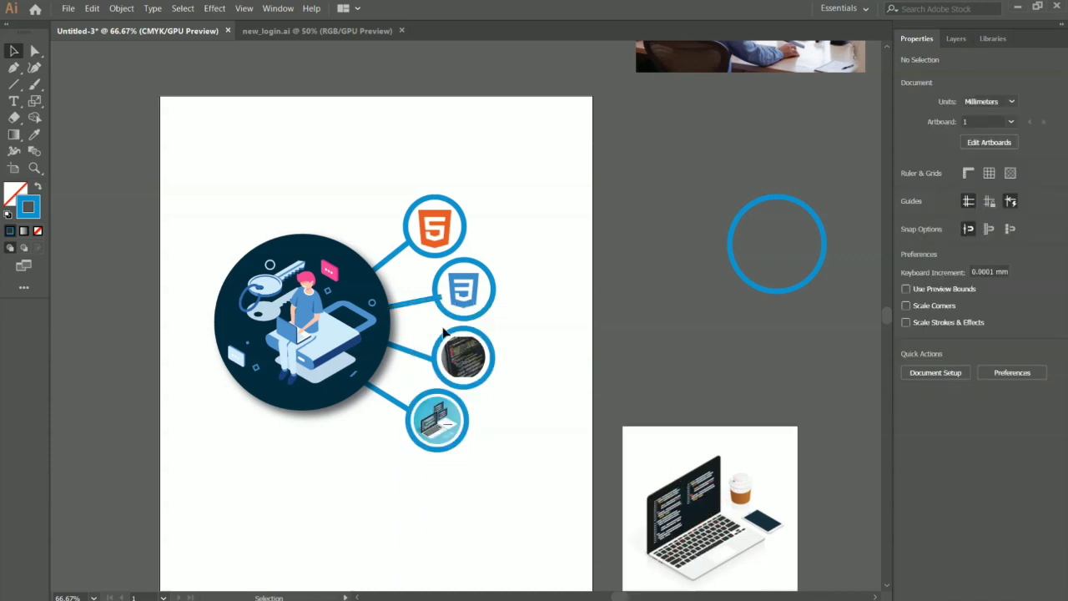
- Trim the CSS3 connector so it meets the dark circle, then adjust the laptop connector's end
{"action": "left_click", "coordinate": [423, 307]}
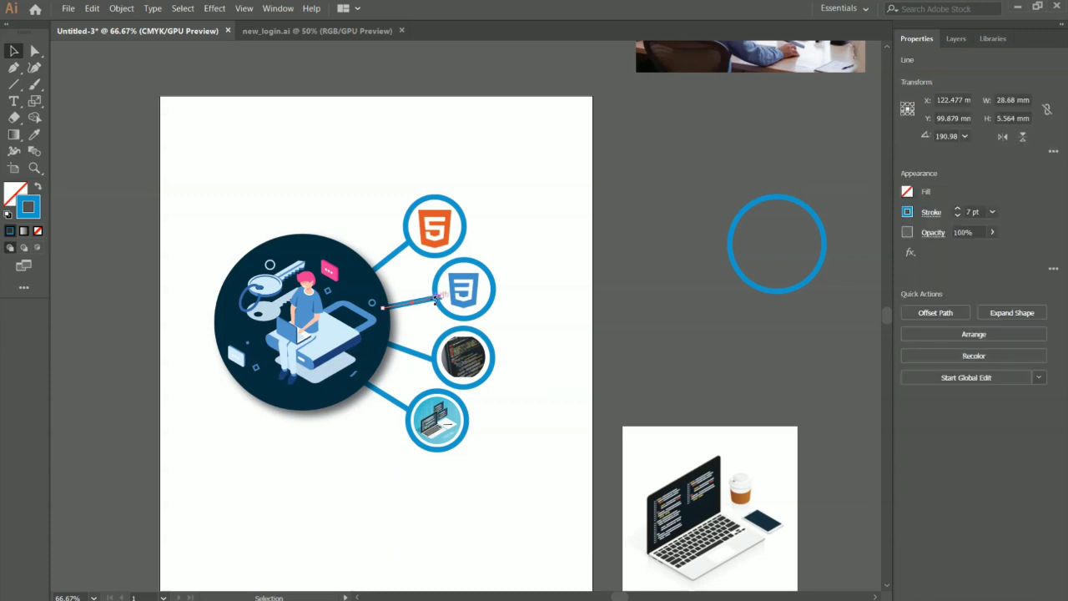
{"action": "left_click_drag", "start_coordinate": [442, 302], "coordinate": [436, 302]}
{"action": "left_click", "coordinate": [550, 344]}
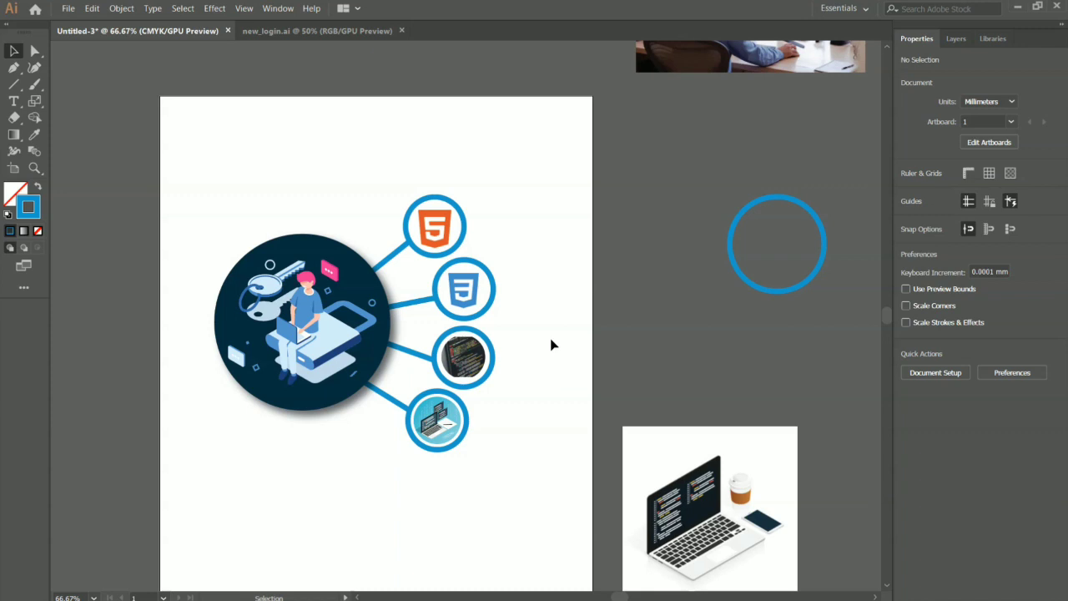
{"action": "left_click", "coordinate": [417, 307]}
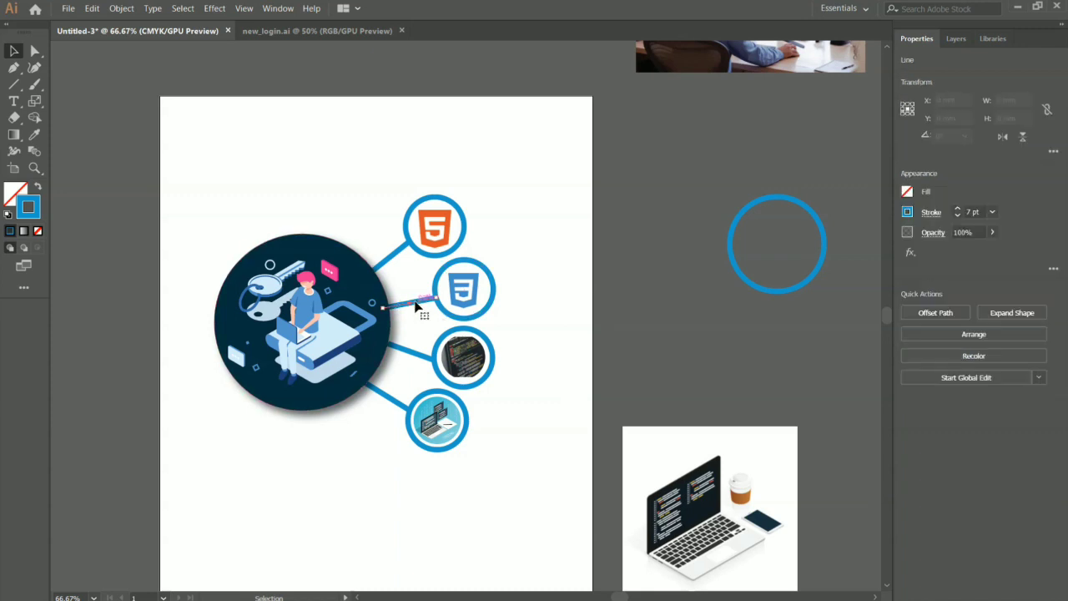
{"action": "left_click_drag", "start_coordinate": [382, 309], "coordinate": [382, 303]}
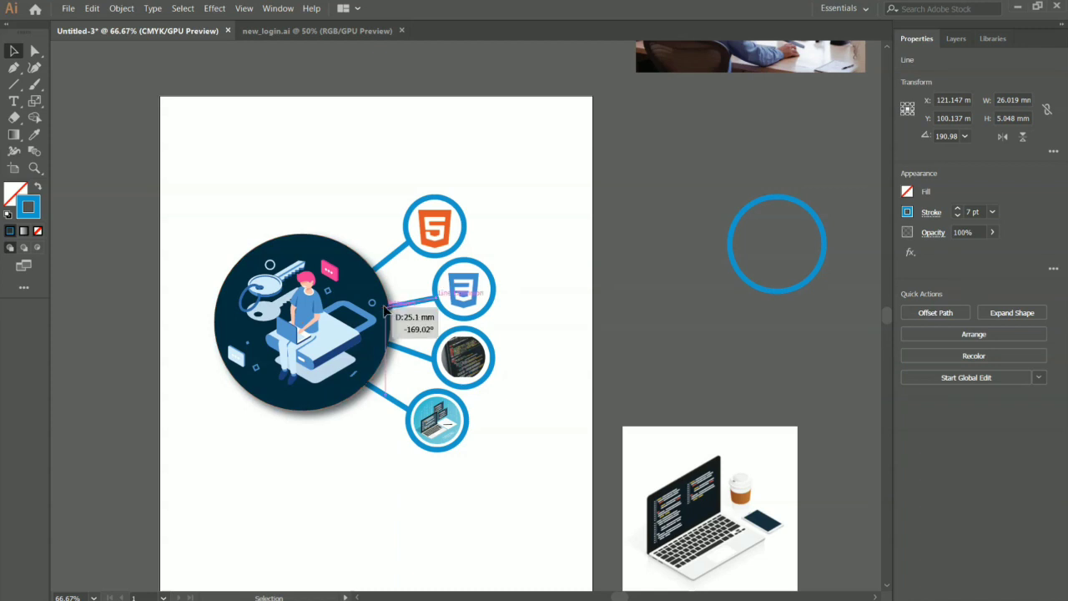
{"action": "left_click", "coordinate": [420, 374]}
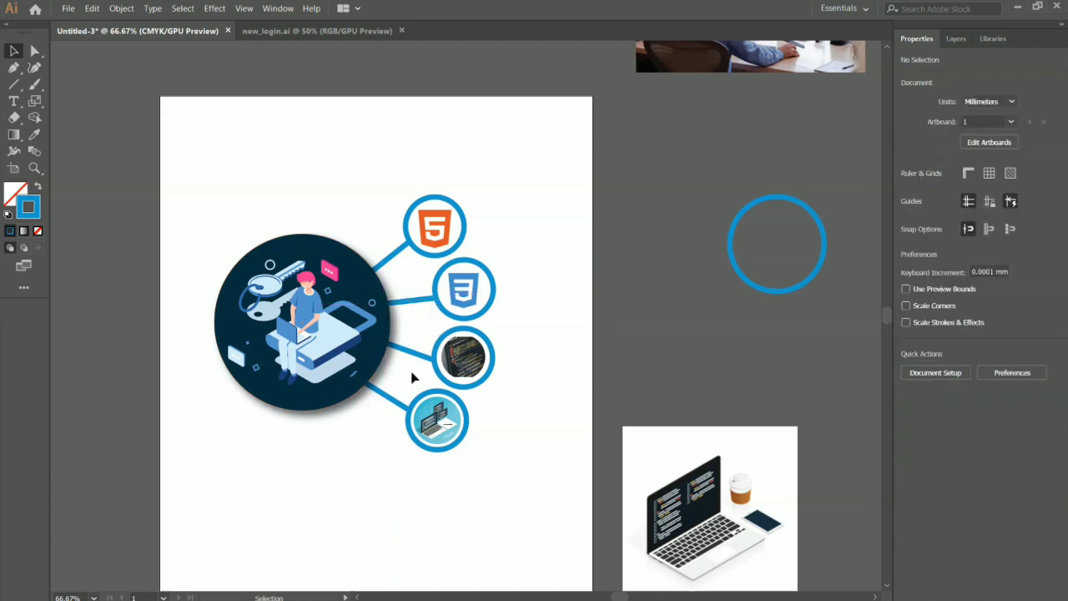
{"action": "left_click", "coordinate": [408, 415]}
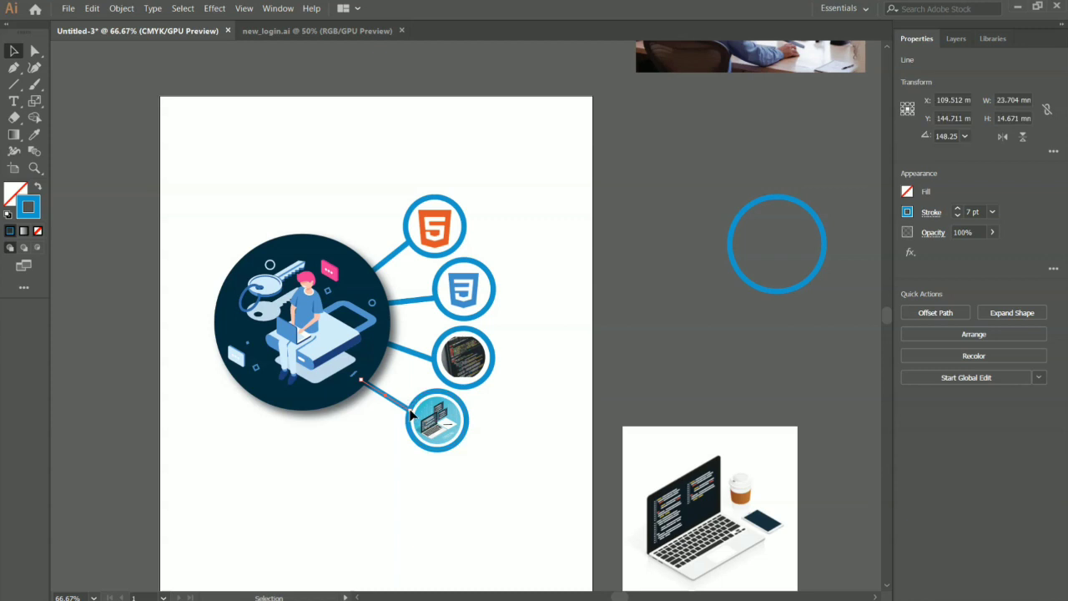
{"action": "left_click_drag", "start_coordinate": [410, 414], "coordinate": [410, 415]}
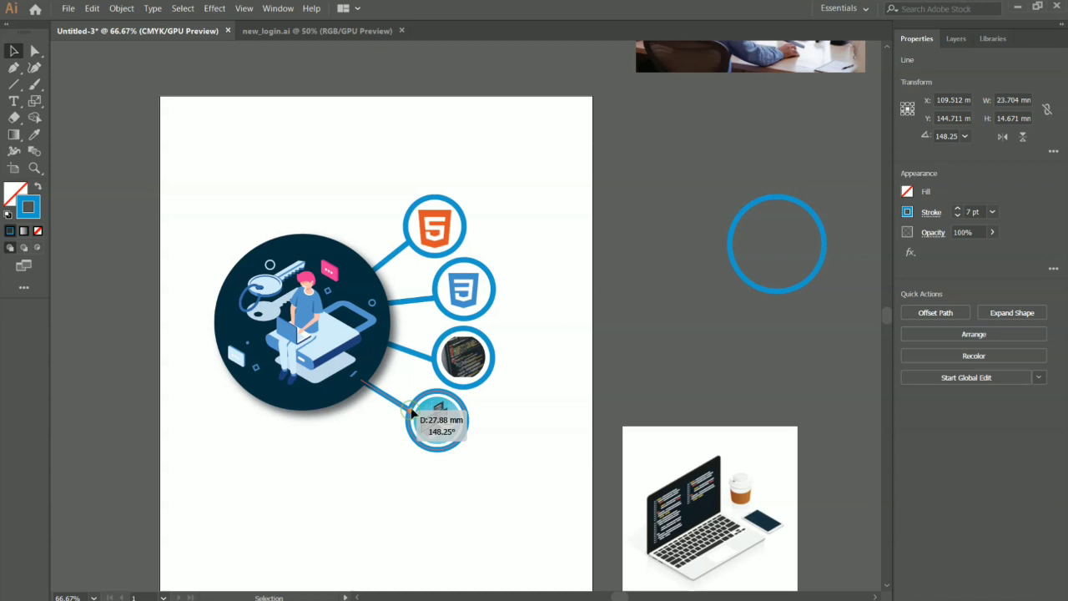
- Draw the fourth connector line, about 27.68 mm, from the dark circle to the bottom icon circle
{"action": "left_click_drag", "start_coordinate": [411, 411], "coordinate": [412, 408]}
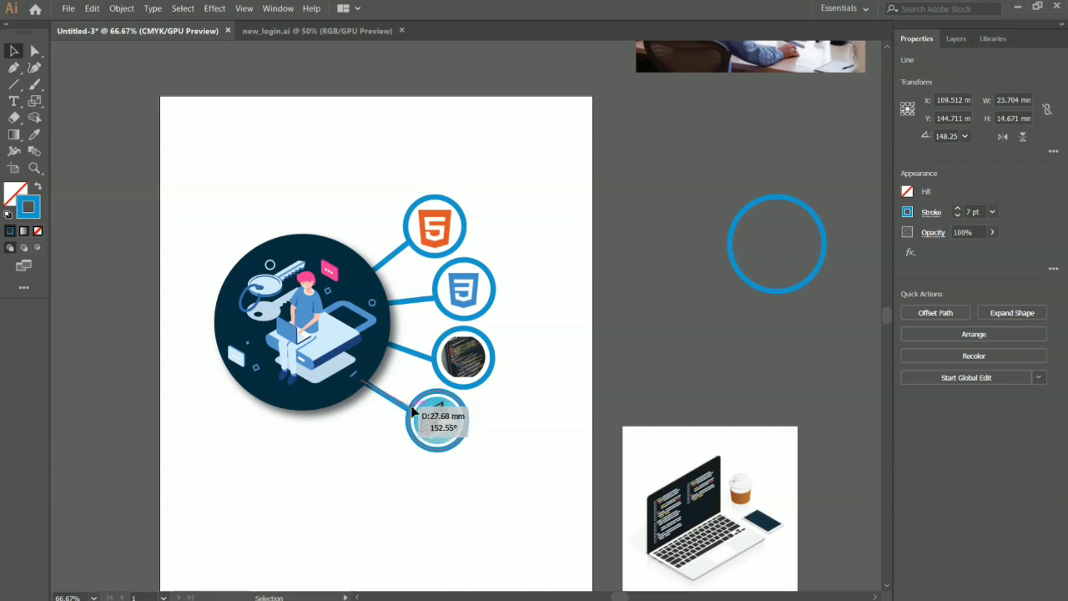
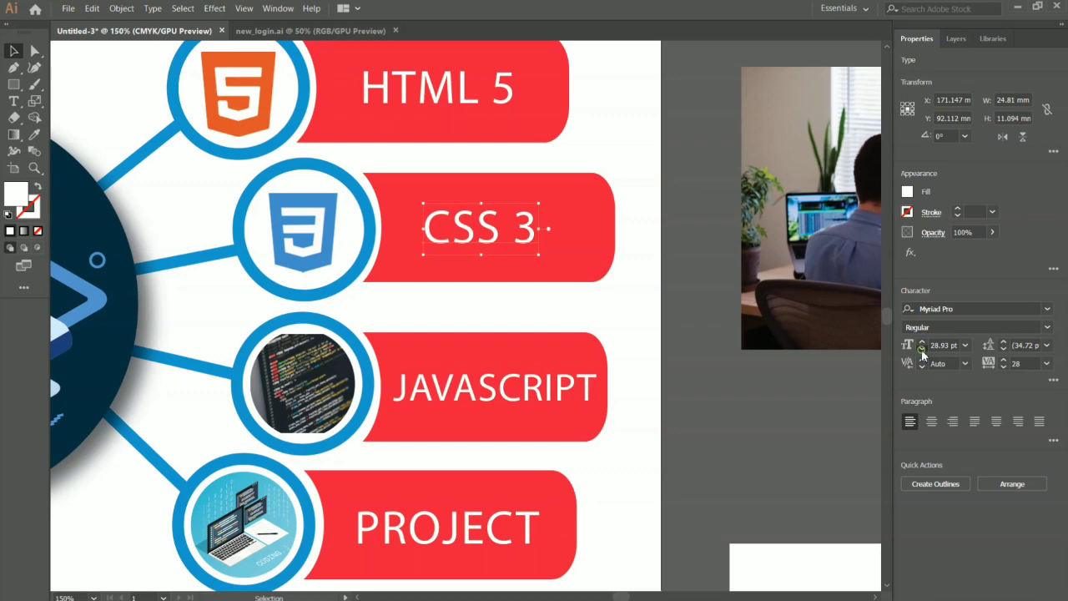
- Zoom out until the whole pink WEB DEVELOPMENT poster fits in view
{"action": "scroll", "coordinate": [768, 273], "scroll_direction": "down", "scroll_amount": 3}
{"action": "scroll", "coordinate": [767, 273], "scroll_direction": "up", "scroll_amount": 1}
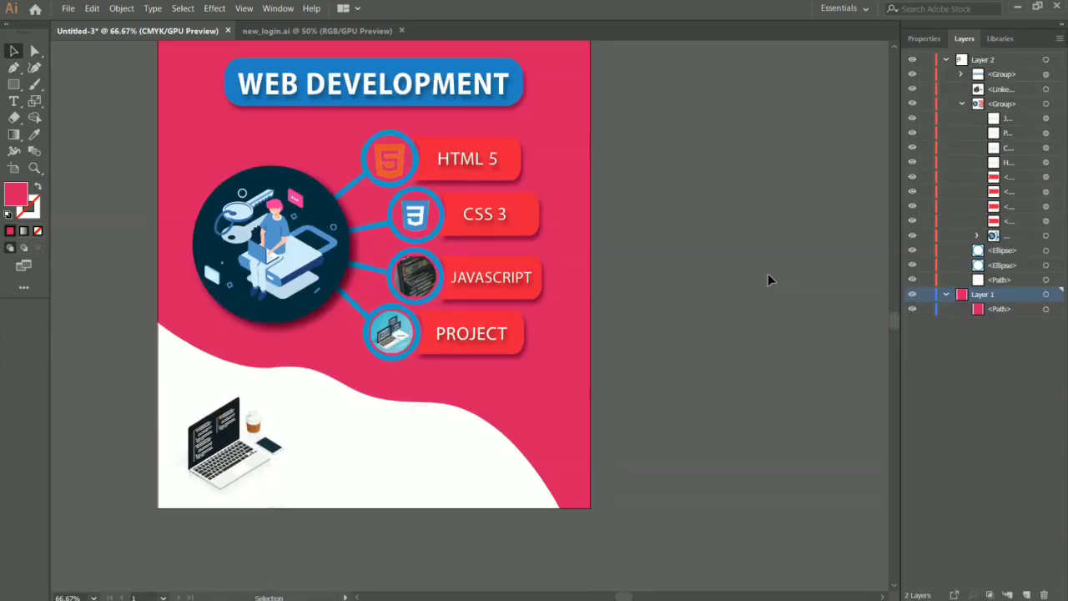
{"action": "scroll", "coordinate": [768, 274], "scroll_direction": "up", "scroll_amount": 2}
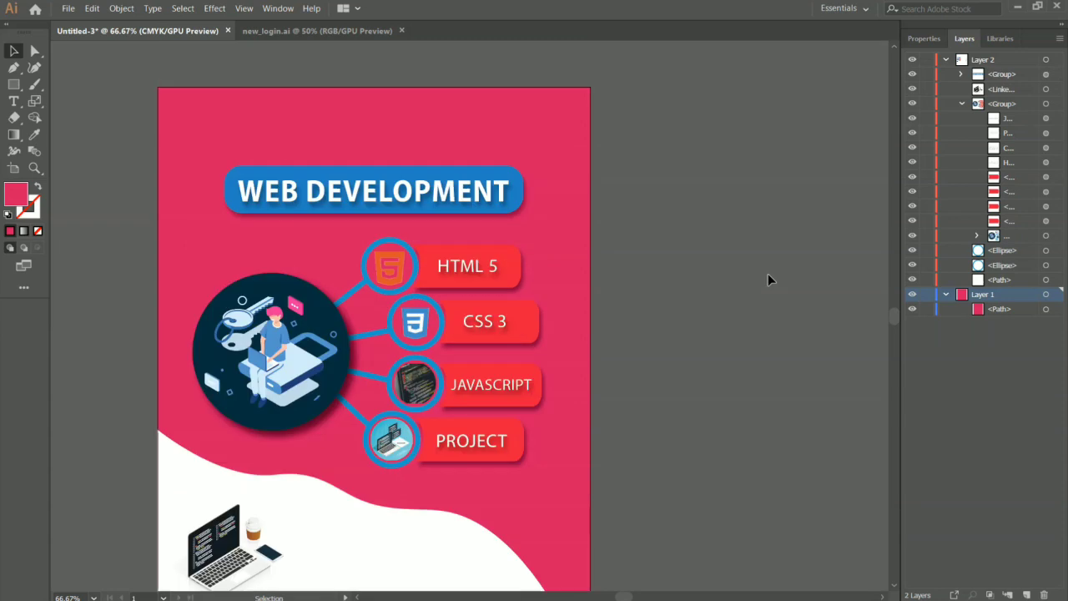
- Change the pink background shape's fill to light sky blue #64C4FF
{"action": "double_click", "coordinate": [23, 205]}
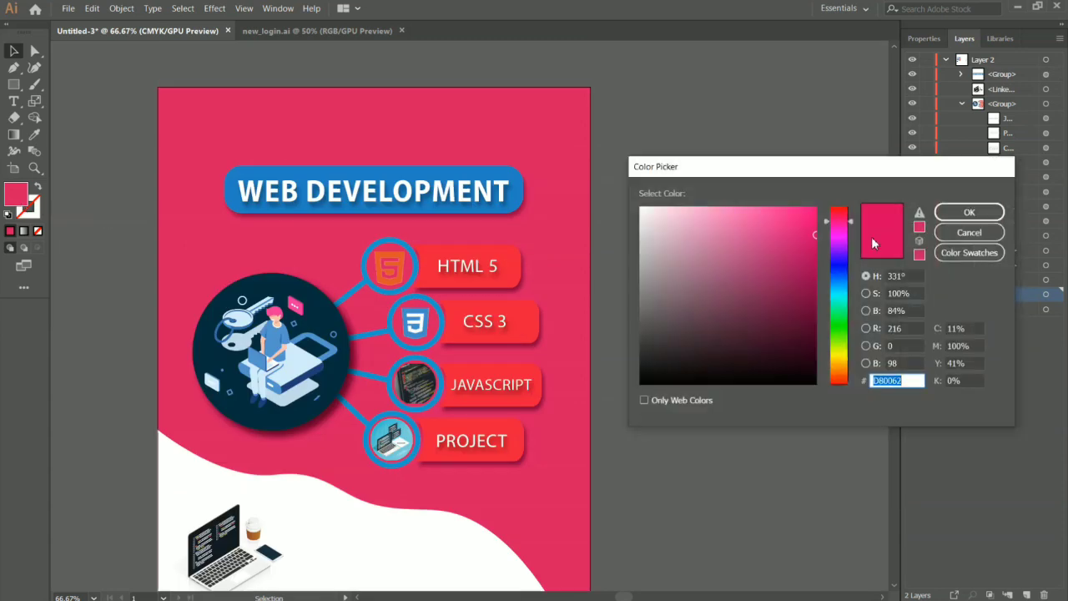
{"action": "left_click", "coordinate": [969, 232]}
{"action": "left_click", "coordinate": [566, 254]}
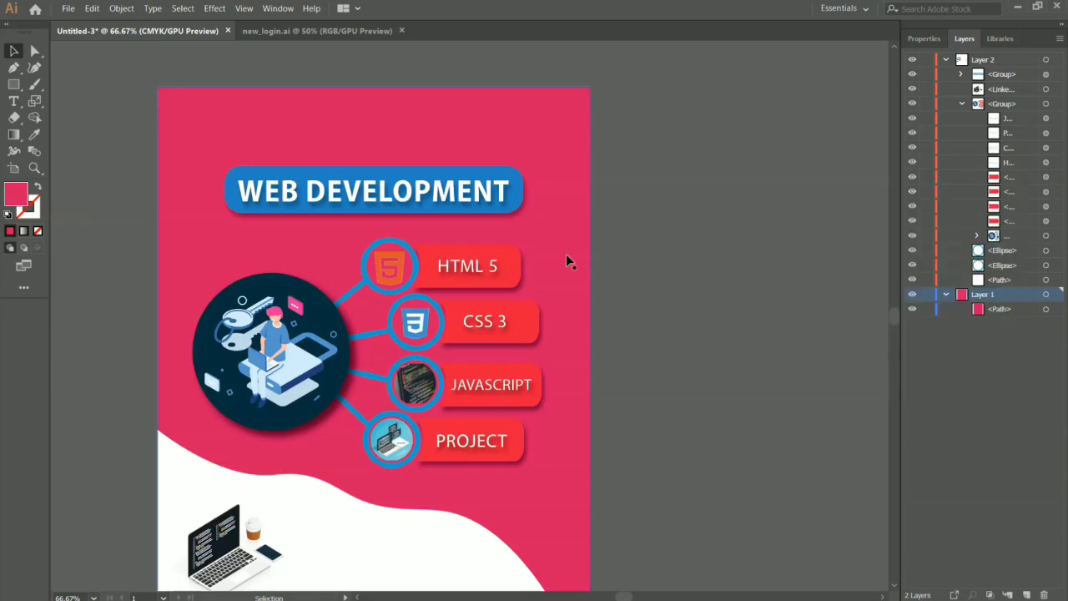
{"action": "double_click", "coordinate": [28, 203]}
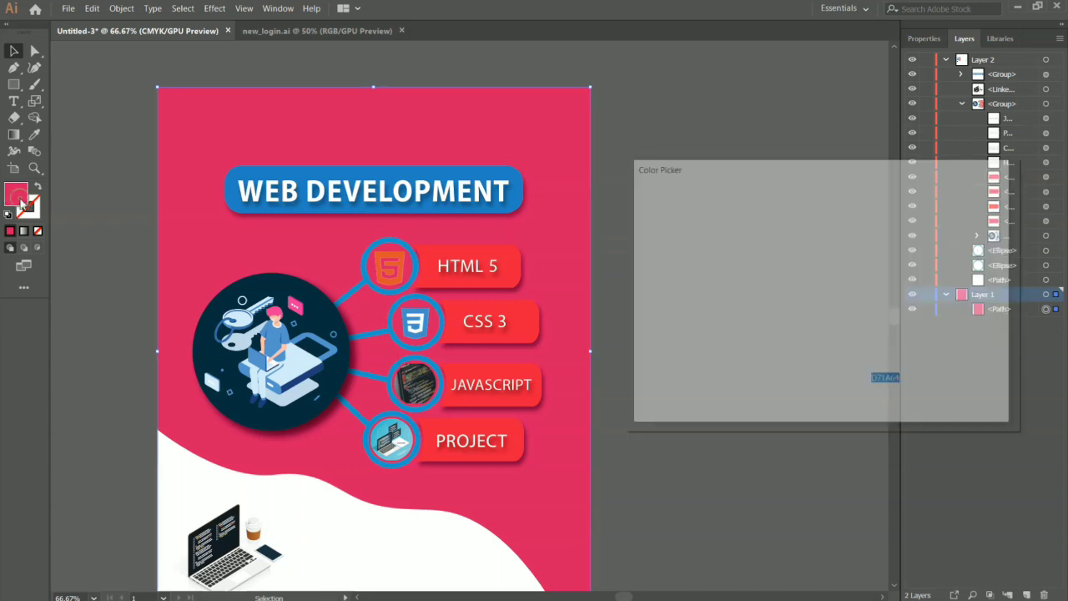
{"action": "left_click", "coordinate": [840, 273]}
{"action": "mouse_move", "coordinate": [839, 274]}
{"action": "left_mouse_down"}
{"action": "mouse_move", "coordinate": [838, 285]}
{"action": "mouse_move", "coordinate": [737, 205]}
{"action": "left_mouse_up"}
{"action": "left_click", "coordinate": [968, 212]}
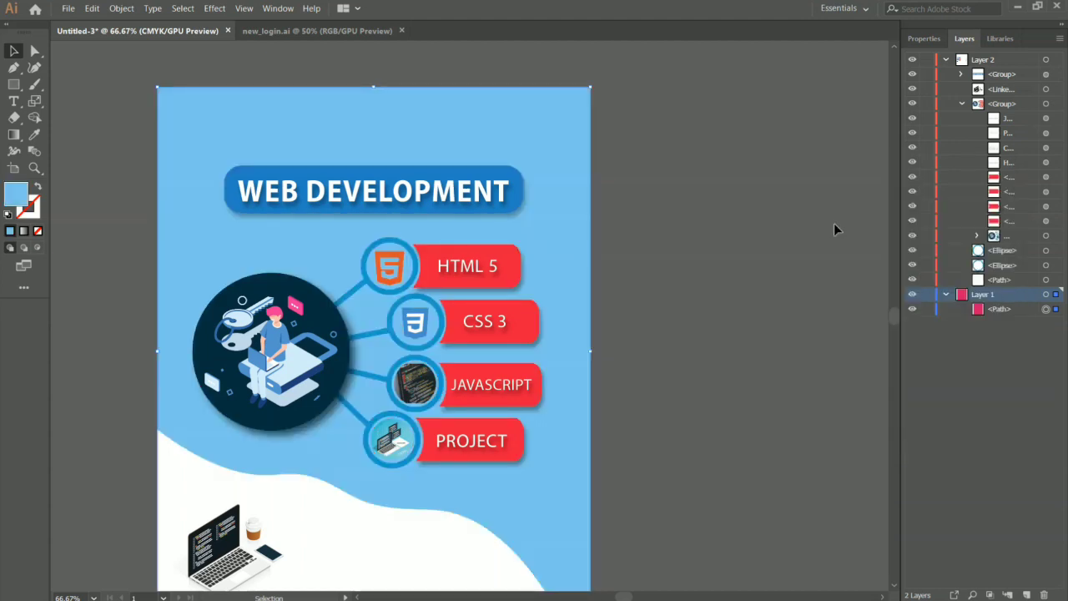
- Deselect the background and scroll around to check the blue result behind the red labels
{"action": "left_click", "coordinate": [794, 249]}
{"action": "scroll", "coordinate": [795, 249], "scroll_direction": "down", "scroll_amount": 2}
{"action": "scroll", "coordinate": [795, 248], "scroll_direction": "down", "scroll_amount": 1}
{"action": "scroll", "coordinate": [794, 249], "scroll_direction": "up", "scroll_amount": 4}
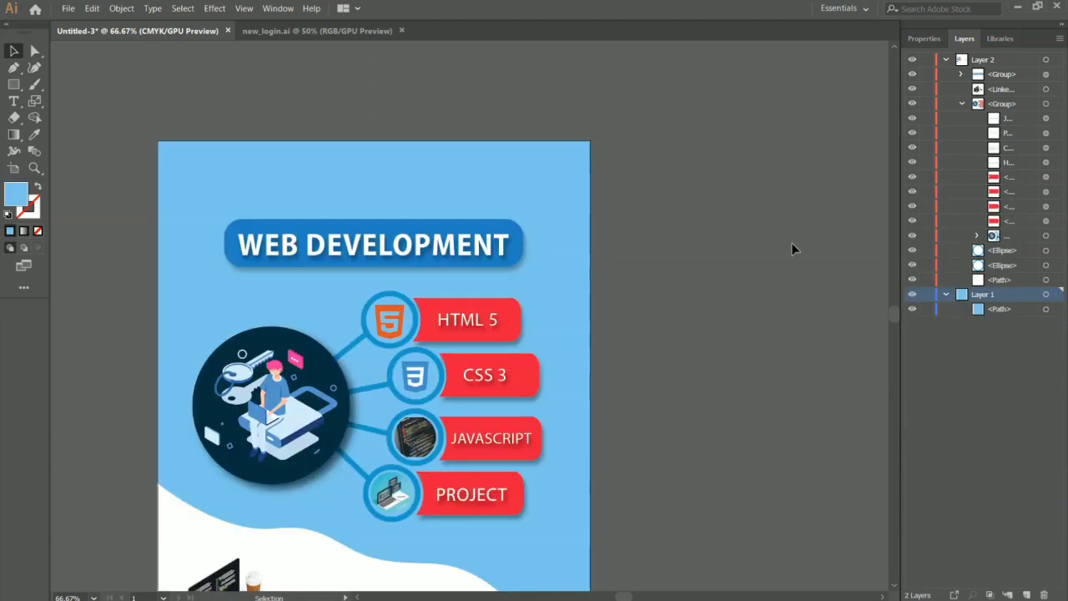
{"action": "scroll", "coordinate": [794, 249], "scroll_direction": "down", "scroll_amount": 3}
{"action": "scroll", "coordinate": [793, 249], "scroll_direction": "down", "scroll_amount": 1}
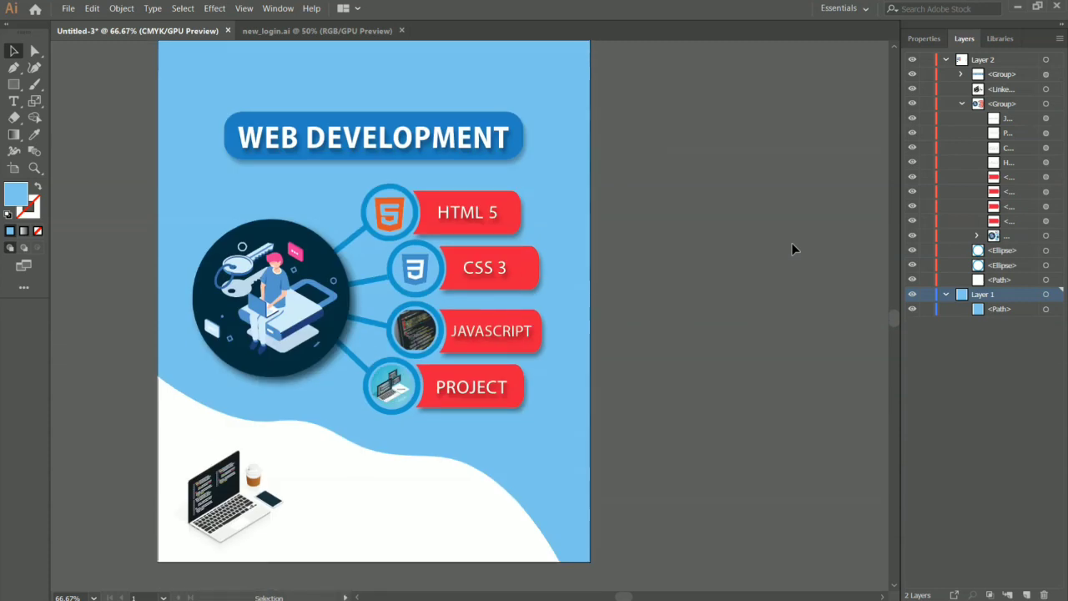